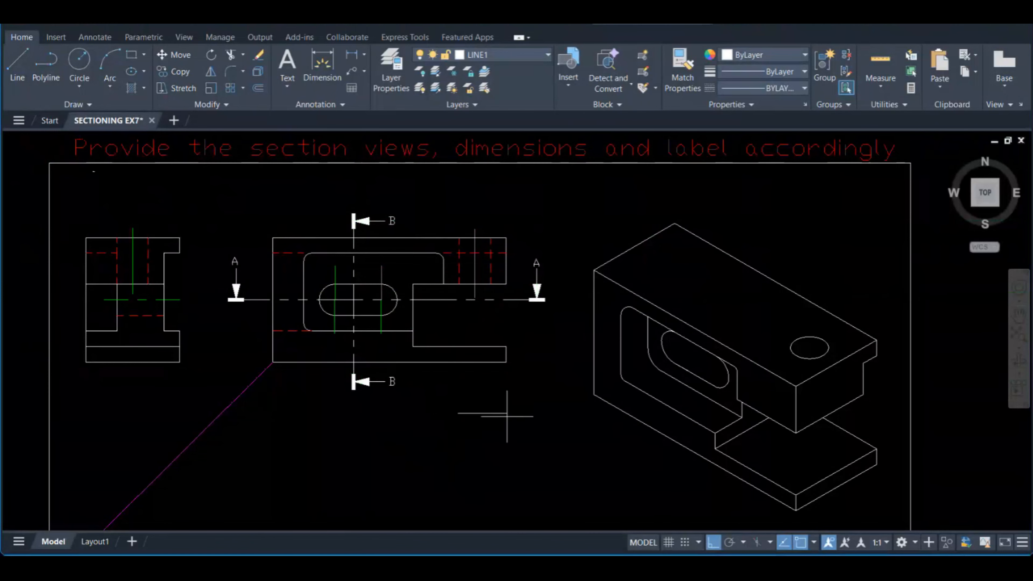
Delete the stray short horizontal line below the front view
left_click(486, 413)
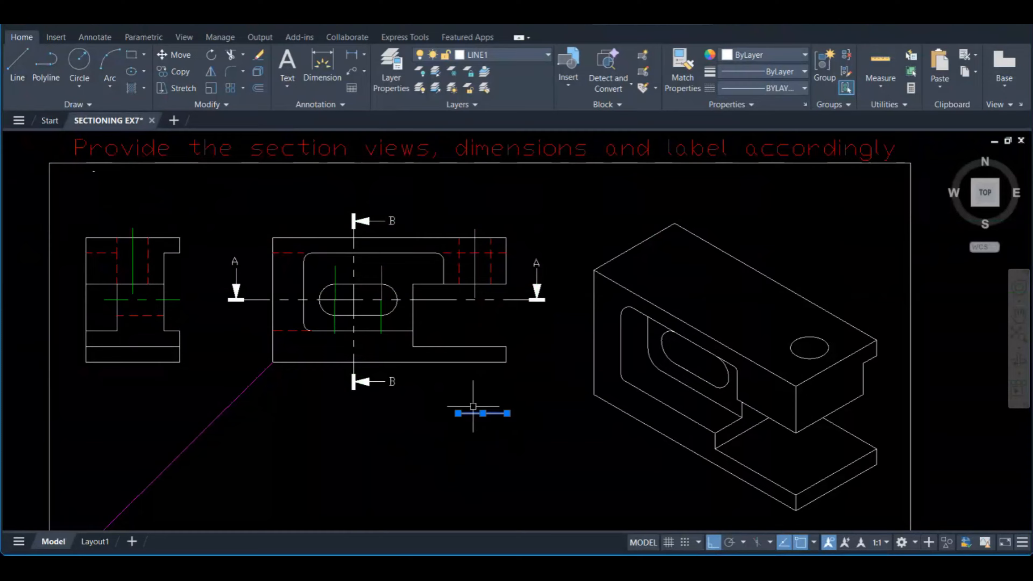
key("Delete")
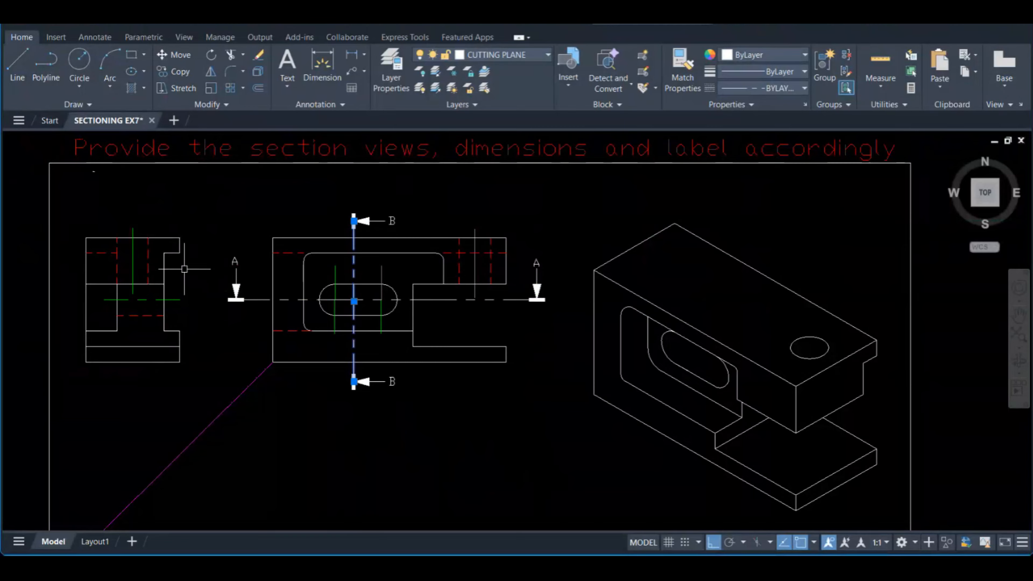
key("Escape")
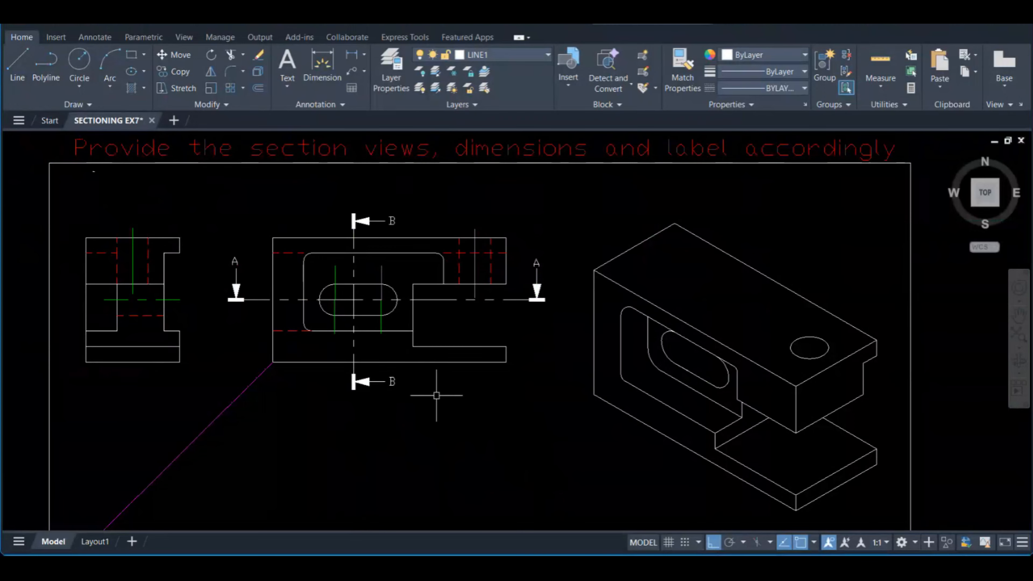
Draw vertical projection lines from both bottom corners of the side view down past the diagonal mitre line
mouse_move(436, 396)
middle_mouse_down()
mouse_move(429, 353)
mouse_move(441, 275)
middle_mouse_up()
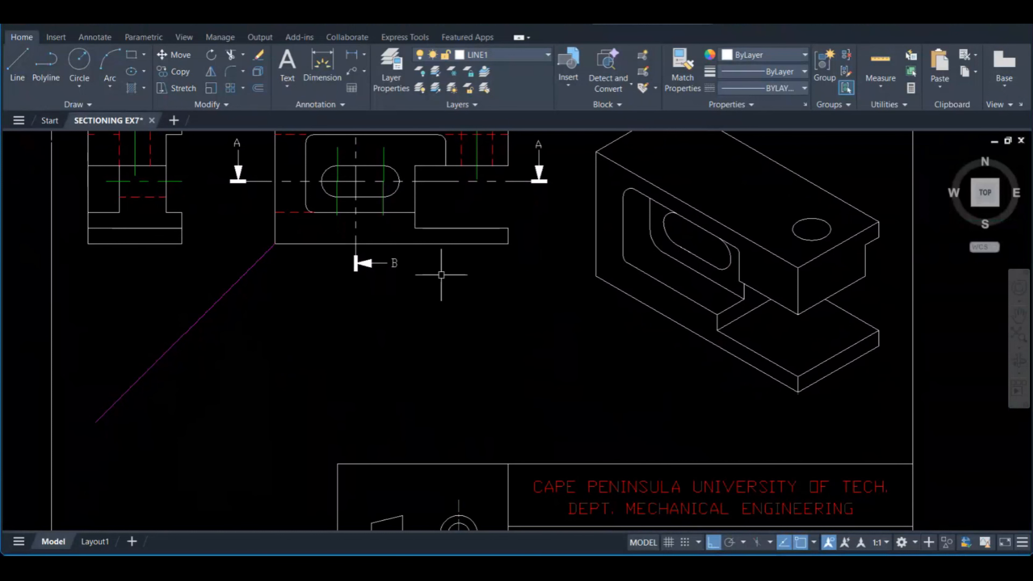
mouse_move(464, 315)
middle_mouse_down()
mouse_move(454, 293)
mouse_move(474, 263)
middle_mouse_up()
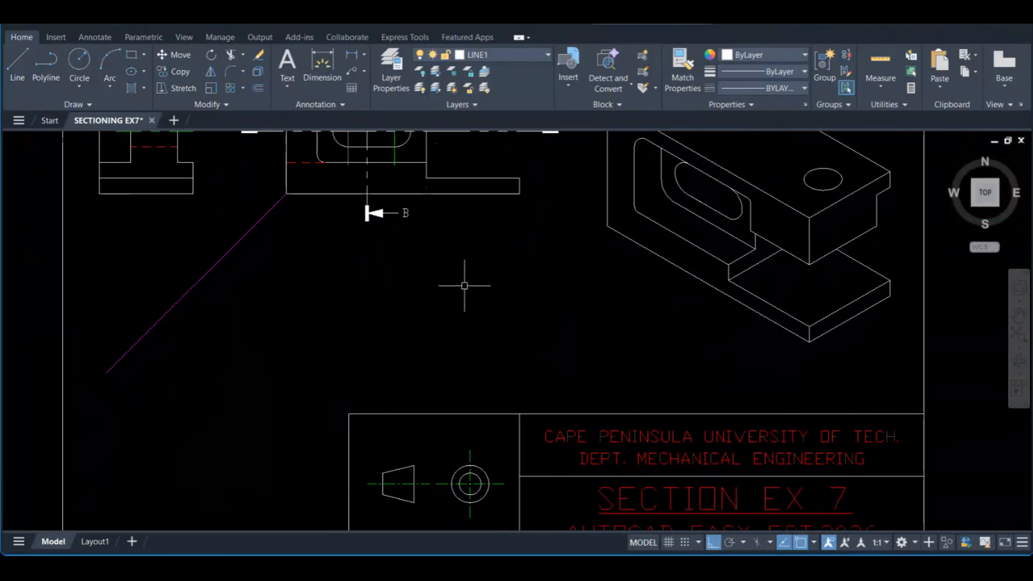
mouse_move(462, 290)
middle_mouse_down()
mouse_move(472, 484)
mouse_move(472, 474)
middle_mouse_up()
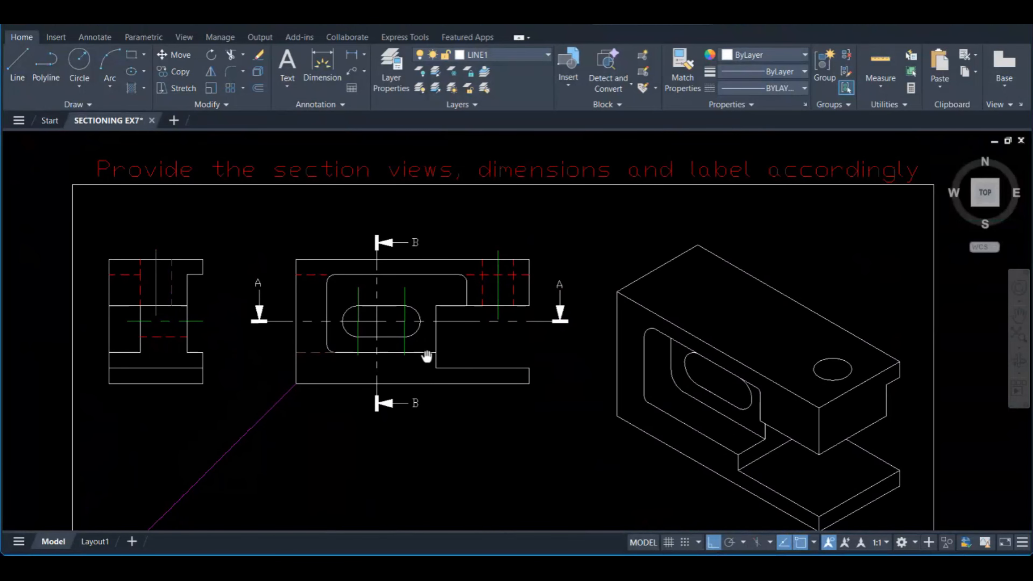
mouse_move(427, 357)
middle_mouse_down()
mouse_move(832, 351)
mouse_move(1029, 333)
mouse_move(1022, 308)
mouse_move(183, 368)
mouse_move(399, 352)
mouse_move(407, 340)
middle_mouse_up()
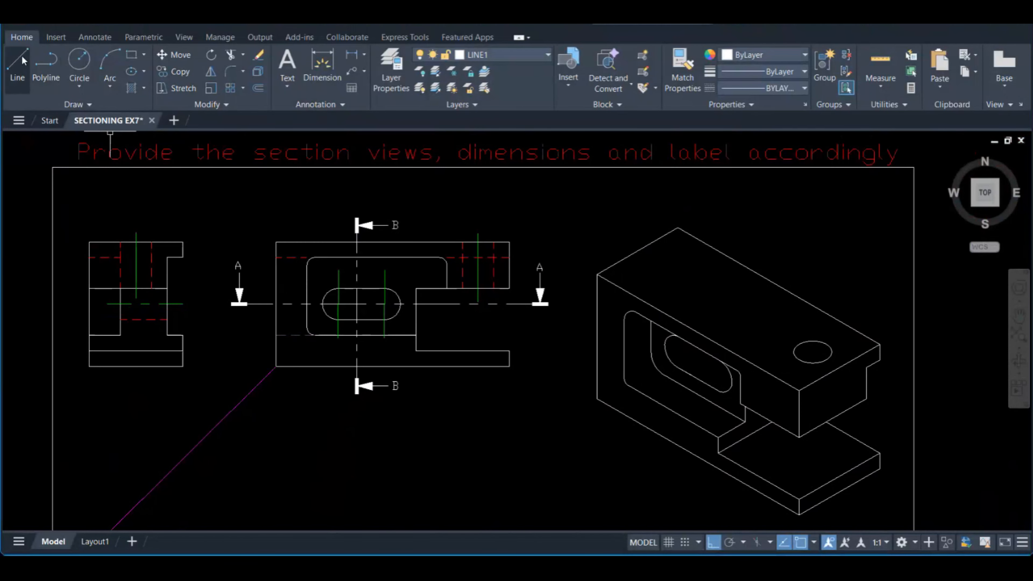
left_click(29, 70)
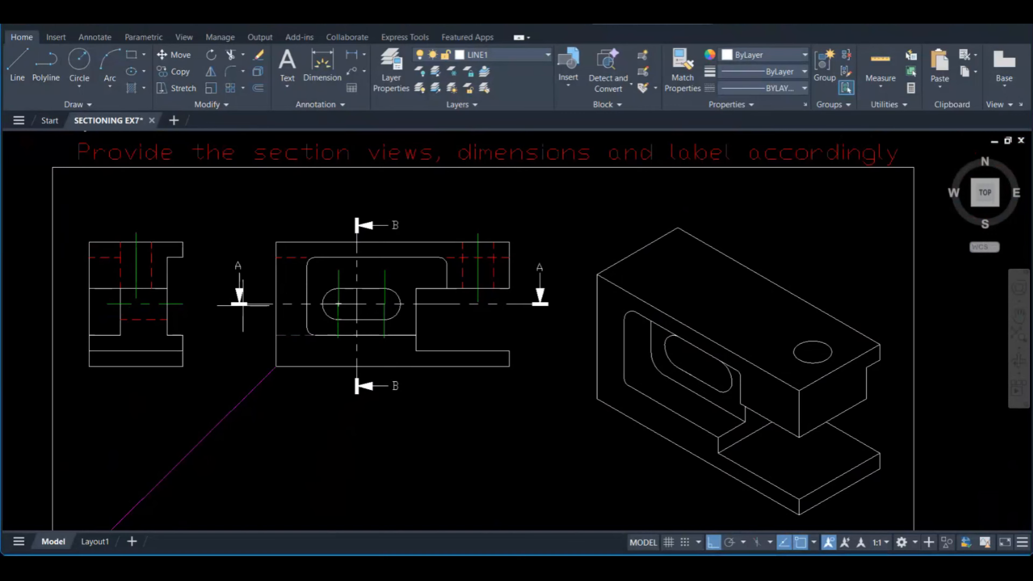
left_click(183, 366)
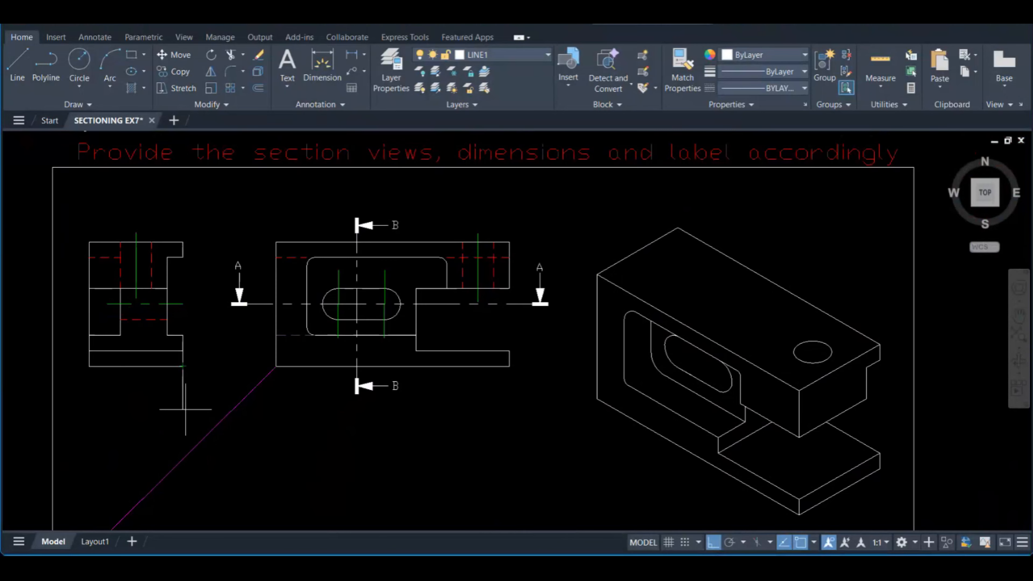
left_click(186, 482)
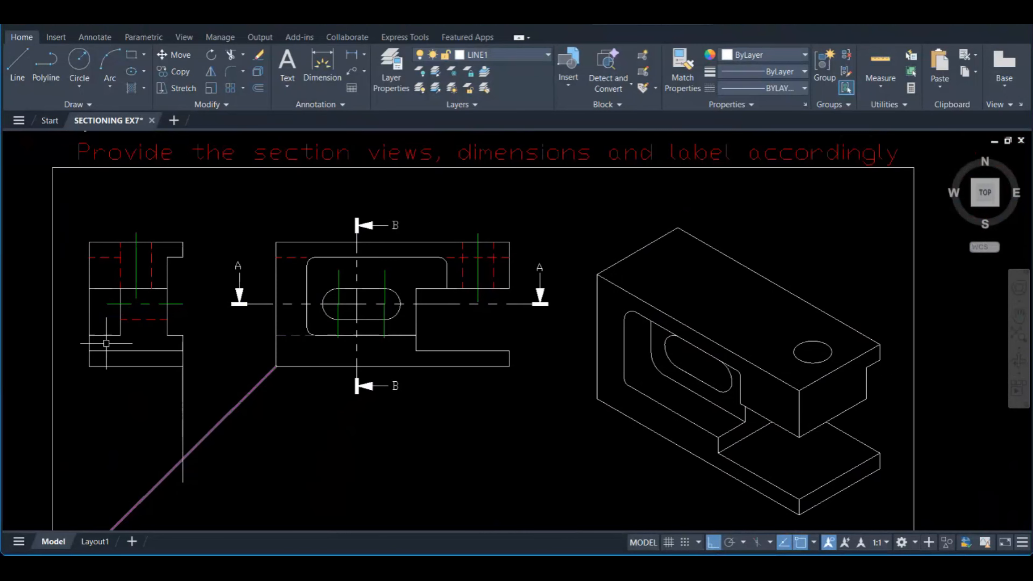
key("Escape")
left_click(18, 72)
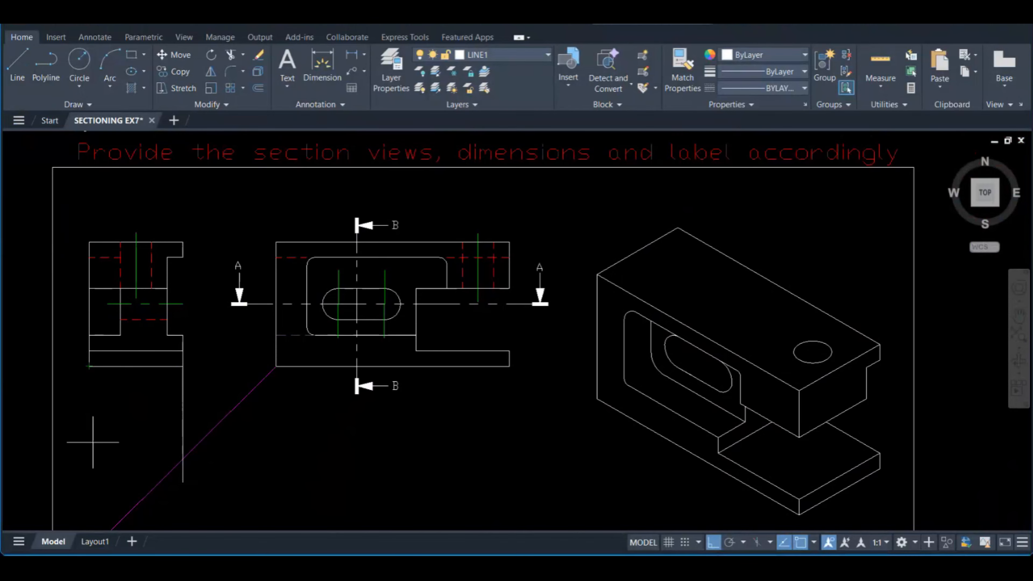
middle_click_drag(90, 421, 83, 395)
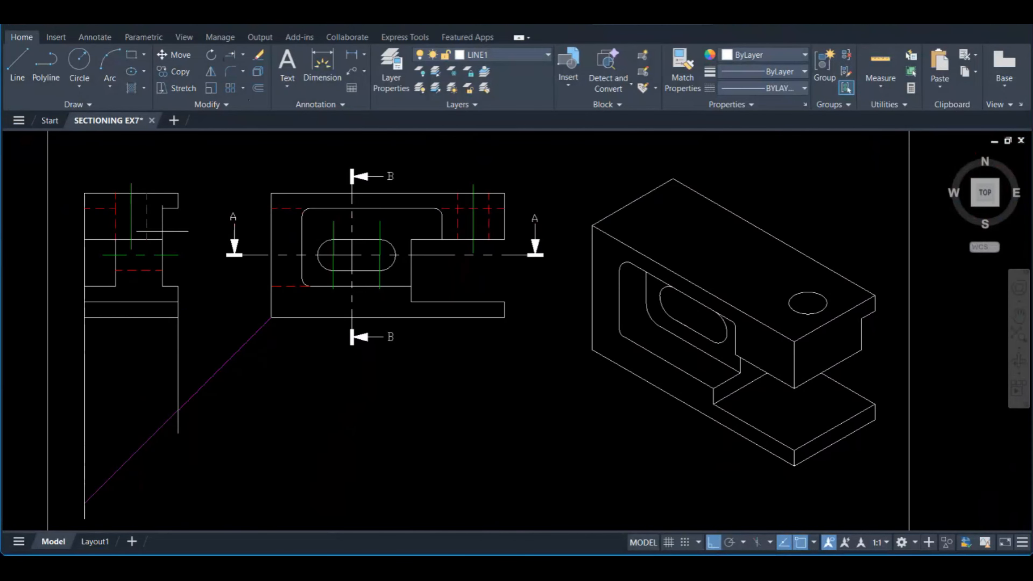
Draw three more vertical projection lines from the side view's inner step corners and hole edge down past the mitre line
left_click(19, 72)
left_click(163, 286)
left_click(145, 454)
left_click(19, 73)
left_click(147, 239)
left_click(152, 467)
left_click(18, 72)
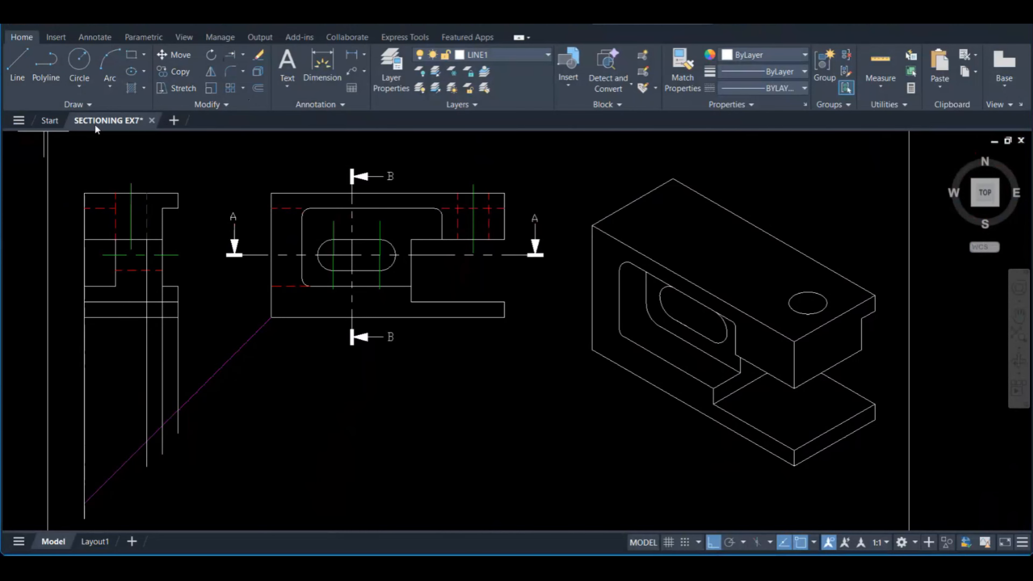
left_click(116, 286)
left_click(130, 504)
left_click(19, 72)
left_click(178, 411)
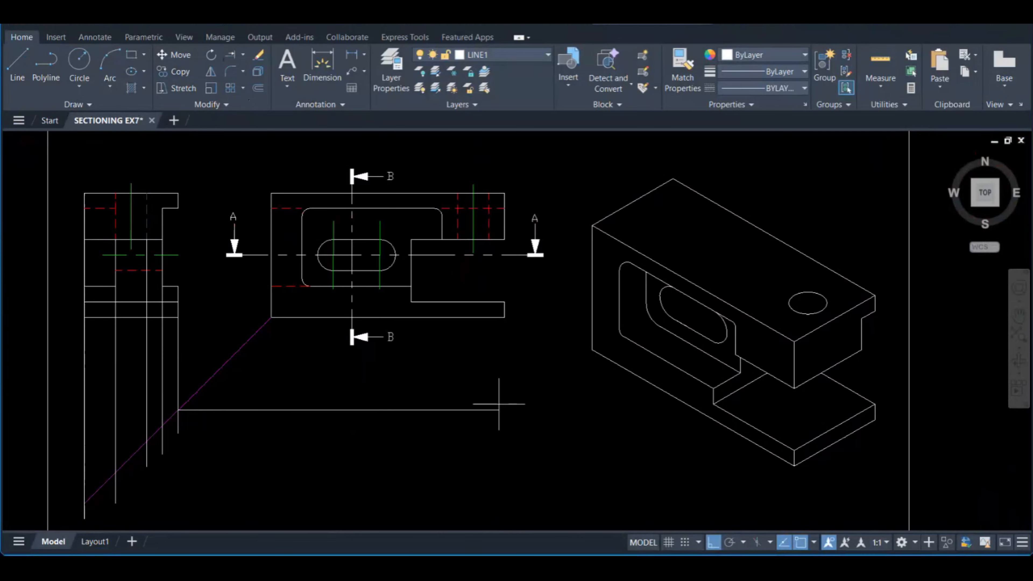
left_click(512, 406)
left_click(19, 73)
left_click(162, 426)
left_click(536, 403)
left_click(19, 72)
left_click(280, 425)
left_click(279, 411)
key("Delete")
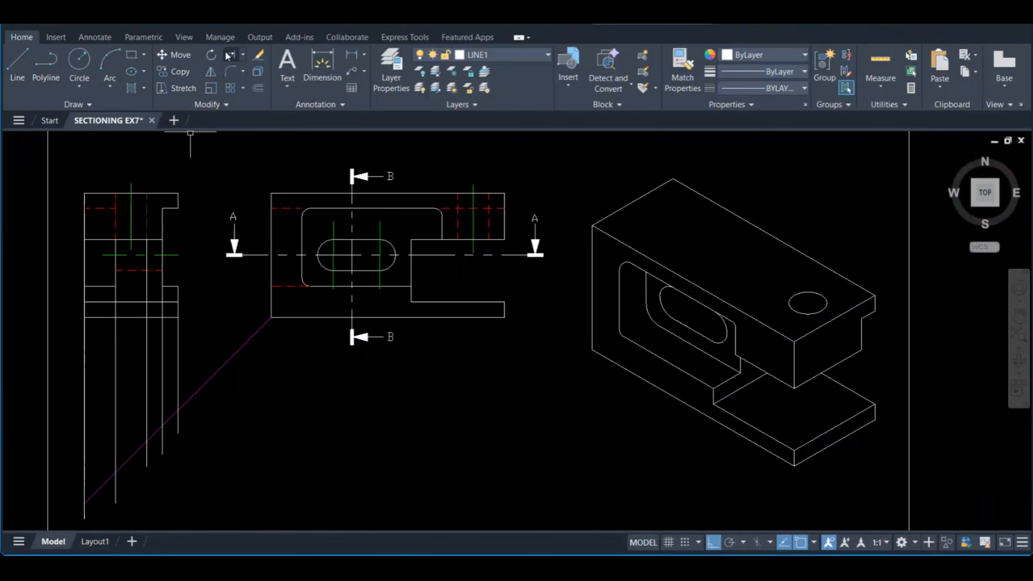
Trim the ends of the side view's vertical projection lines that extend beyond the mitre line
left_click(243, 54)
left_click(240, 72)
left_click(77, 515)
left_click(190, 418)
key("Escape")
Move the five vertical projection lines to the CONST layer and make CONST the current layer
left_click(188, 354)
left_click(73, 340)
left_click(509, 59)
left_click(469, 168)
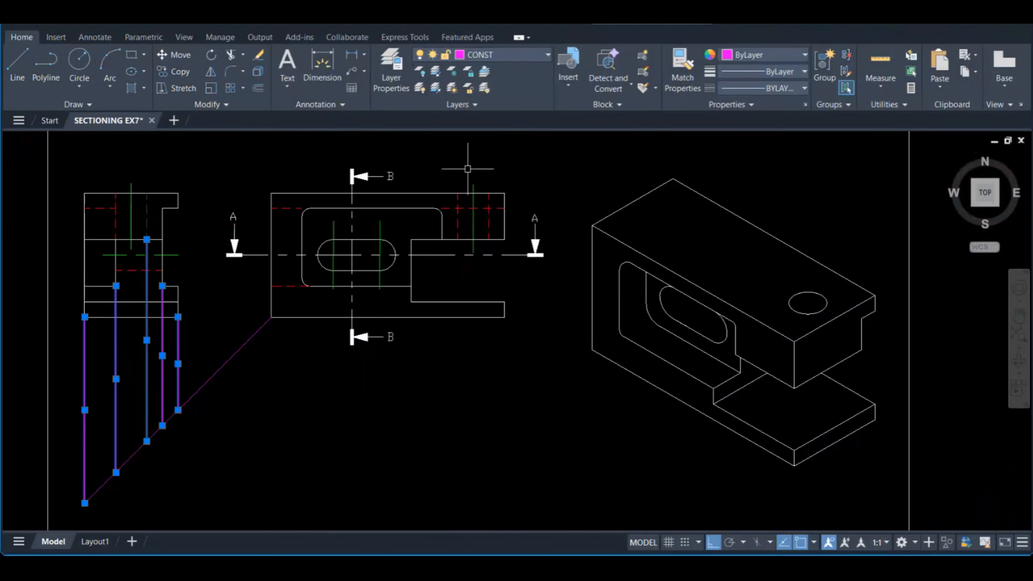
left_click(19, 72)
left_click(492, 61)
left_click(476, 168)
Draw horizontal projection lines from the three uppermost mitre-line intersections across the area below the front view
left_click(18, 72)
left_click(178, 410)
left_click(510, 391)
left_click(19, 72)
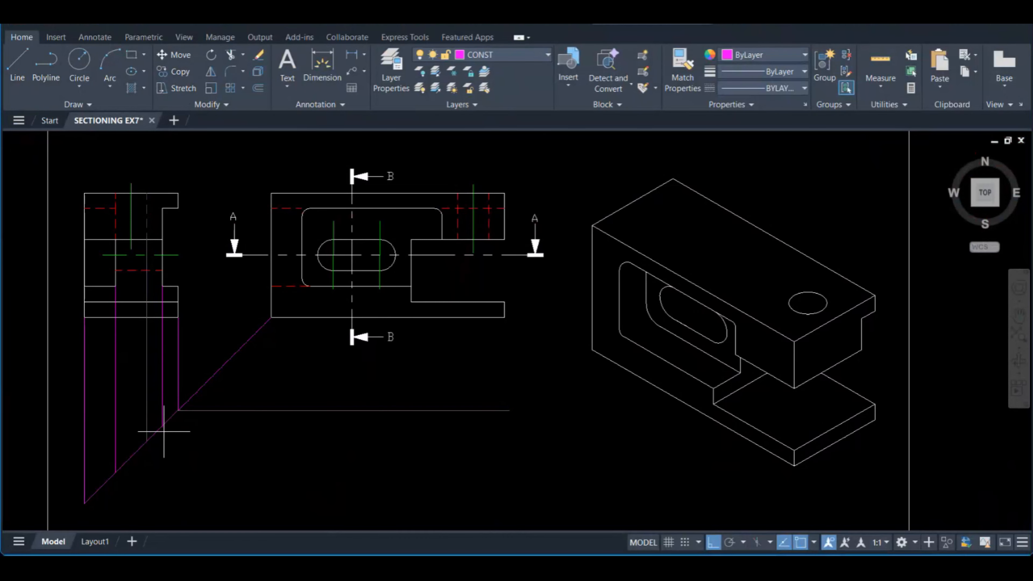
left_click(162, 427)
left_click(515, 421)
left_click(19, 72)
left_click(147, 441)
left_click(524, 442)
Draw horizontal projection lines from the two lowest mitre-line intersections to beyond the front view's width
left_click(19, 72)
left_click(116, 472)
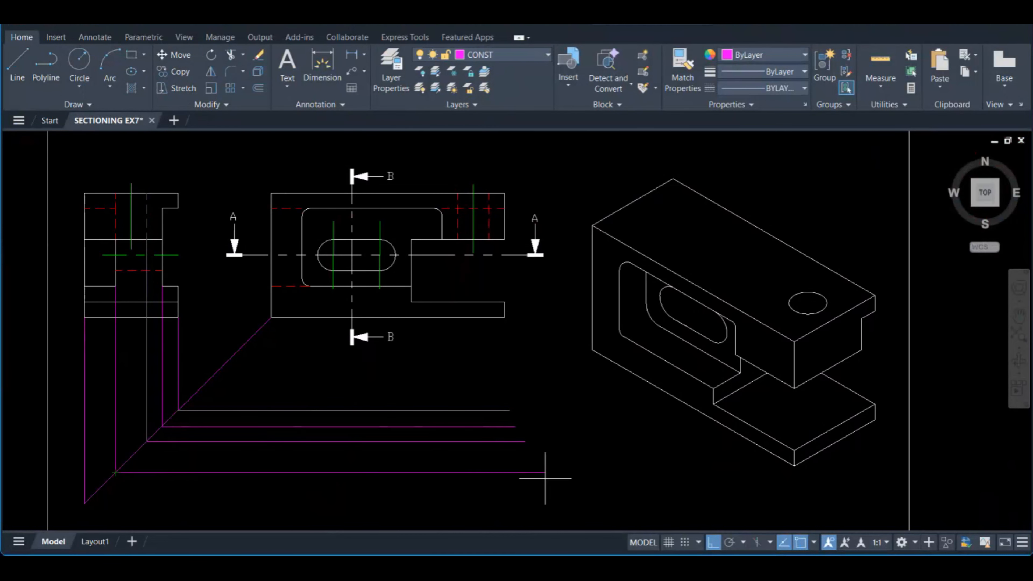
key("space")
left_click(84, 504)
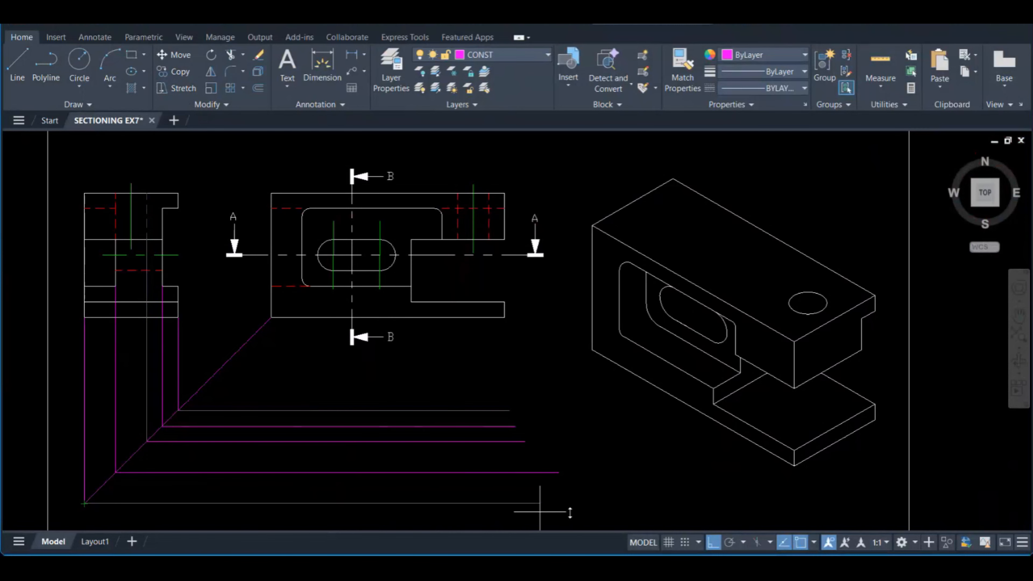
left_click(578, 504)
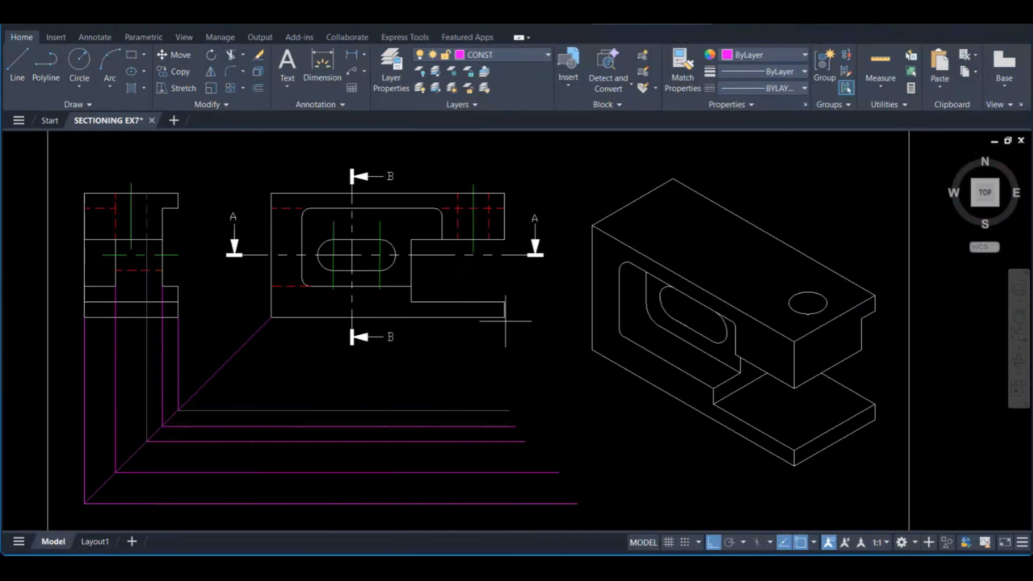
Project the front view's right end and the hole's right hidden edge vertically down across the horizontal projection lines
left_click(19, 82)
middle_click_drag(496, 477, 498, 455)
left_click(19, 77)
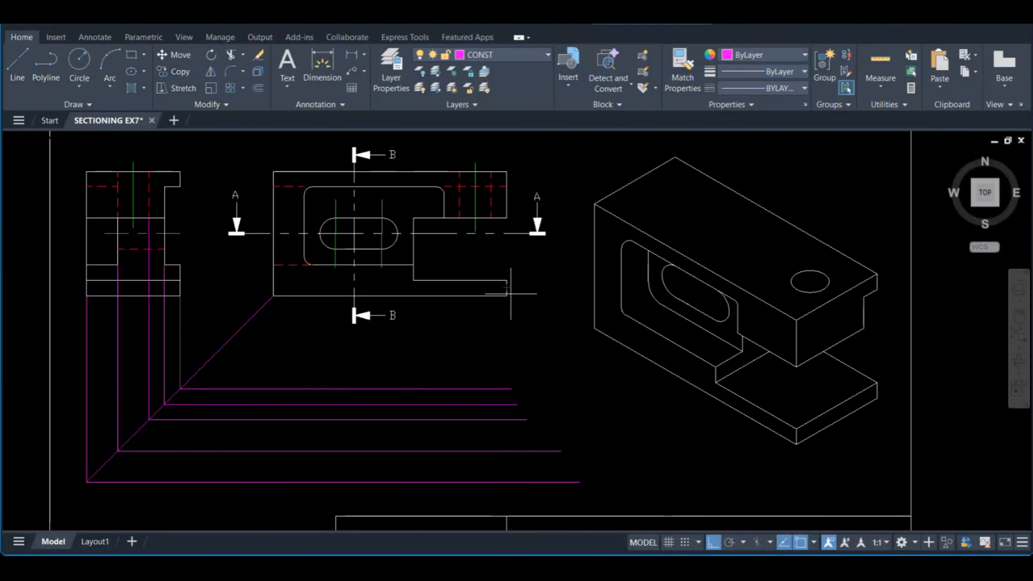
left_click(507, 296)
left_click(518, 496)
key("Escape")
left_click(20, 69)
left_click(491, 219)
left_click(481, 500)
key("Escape")
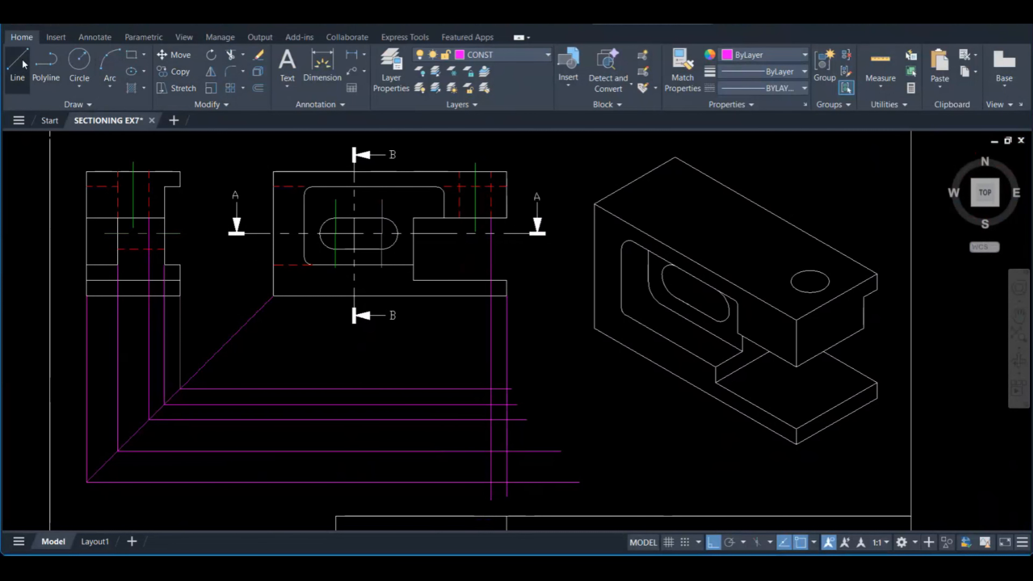
Project the hole's left hidden edge and the pocket's right wall vertically down from the front view
left_click(24, 65)
left_click(459, 218)
left_click(460, 497)
key("Escape")
left_click(21, 71)
left_click(444, 218)
left_click(449, 495)
key("Escape")
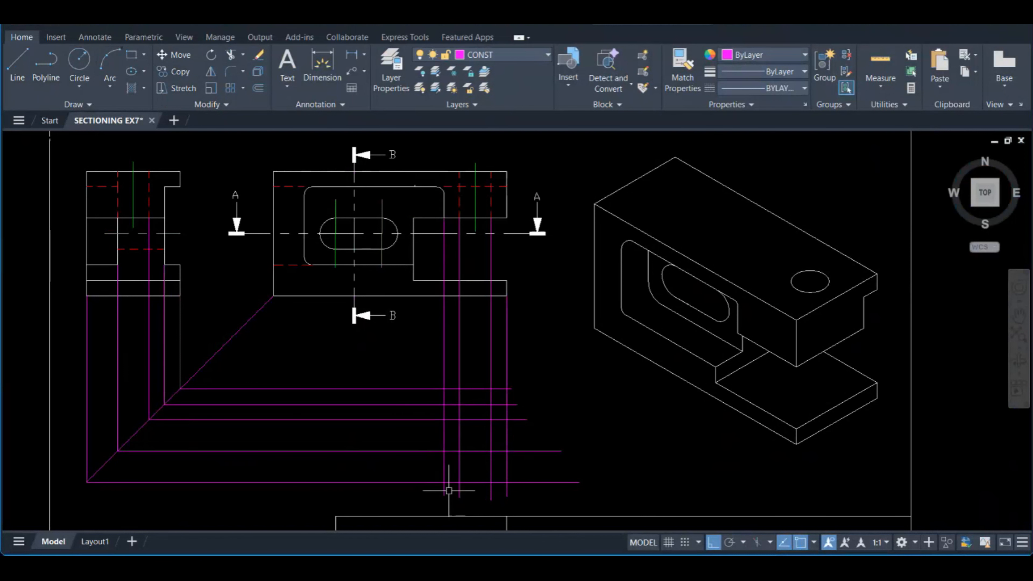
Project the open notch's inner wall and both ends of the rounded slot vertically down from the front view
left_click(20, 69)
left_click(414, 280)
left_click(427, 498)
key("Escape")
left_click(21, 71)
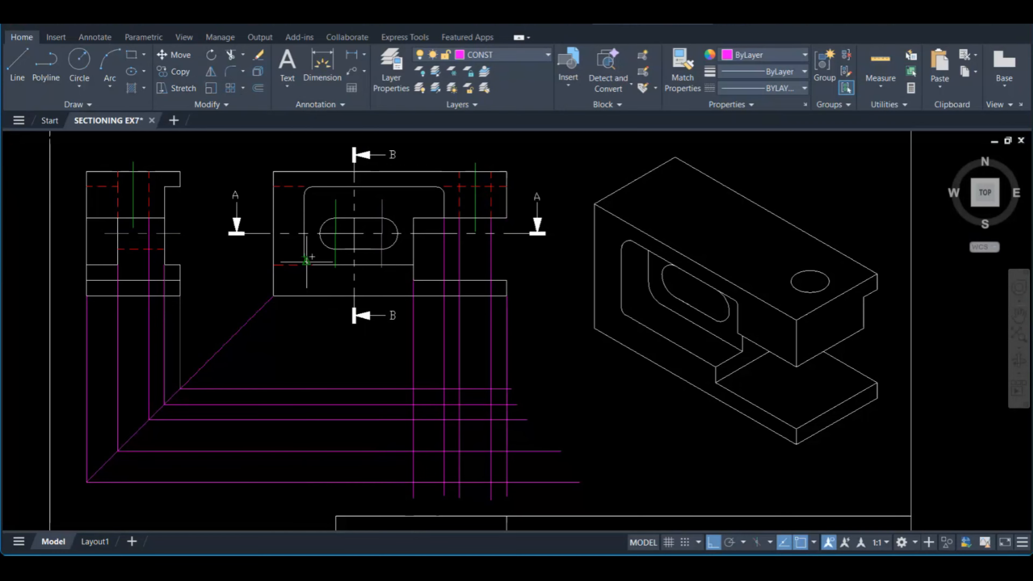
left_click(398, 234)
left_click(401, 496)
key("Escape")
left_click(18, 69)
left_click(319, 234)
left_click(326, 494)
key("Escape")
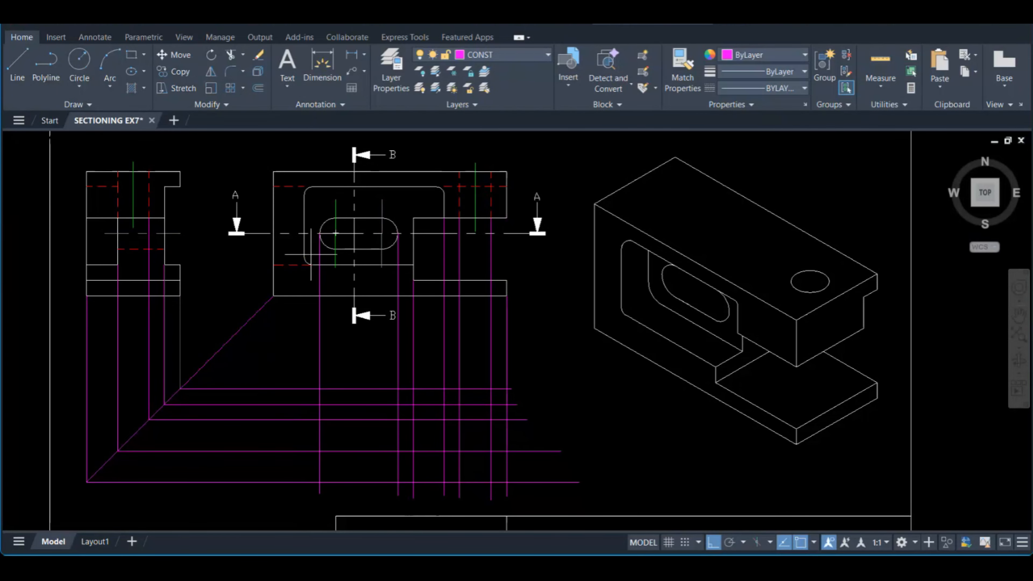
Project the pocket's left wall and the front view's left end vertically down across the horizontal projection lines
left_click(304, 258)
left_click(307, 497)
key("Escape")
left_click(19, 69)
left_click(273, 297)
left_click(260, 503)
key("Escape")
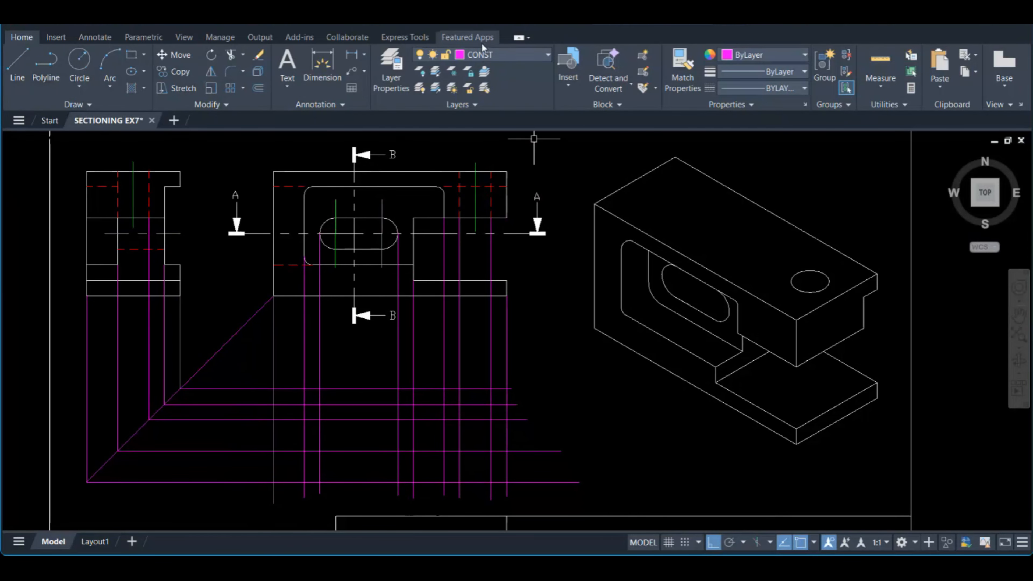
Make LINE1 the current layer and trim the horizontal projection lines beyond the rightmost vertical line
left_click(484, 55)
left_click(494, 140)
left_click(232, 55)
left_click(515, 377)
left_click(542, 502)
left_click(513, 366)
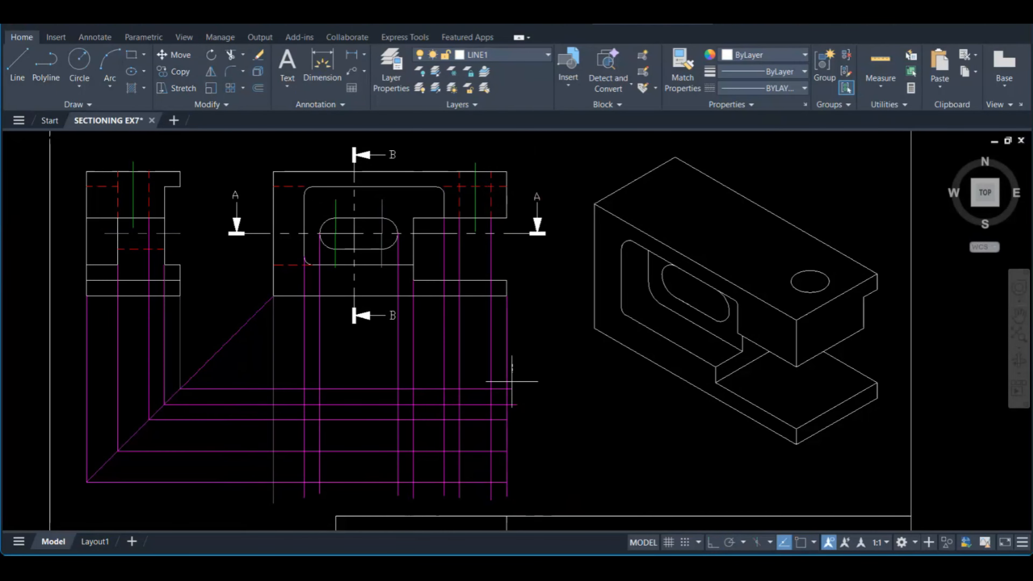
left_click(512, 408)
Trim the ends of the vertical projection lines that extend below the lowest horizontal projection line
middle_click_drag(518, 482, 528, 445)
left_click(251, 463)
left_click(544, 443)
middle_click_drag(569, 326, 600, 353)
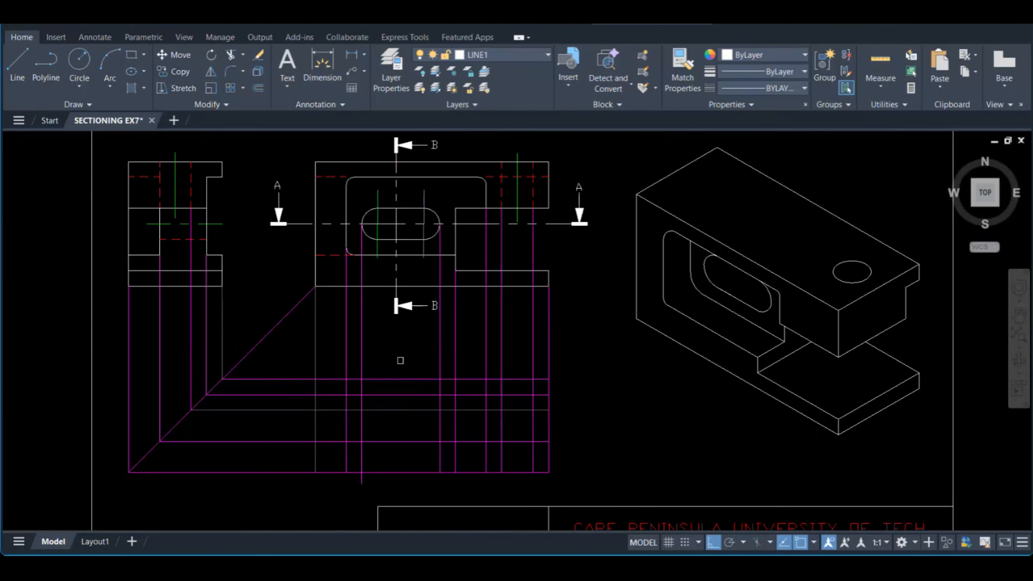
middle_click_drag(401, 362, 415, 312)
left_click(358, 428)
left_click(393, 435)
middle_click_drag(519, 211, 529, 260)
key("Escape")
Draw the rectangular outline of the view below the front view through the outermost projection-line intersections
left_click(17, 67)
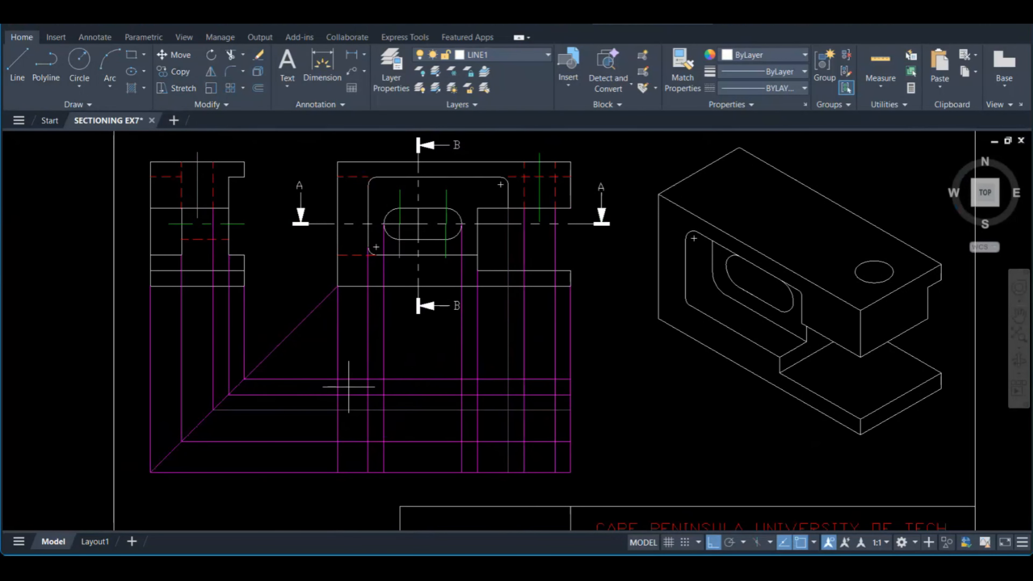
left_click(337, 379)
left_click(573, 379)
key("Escape")
left_click(480, 415)
key("Delete")
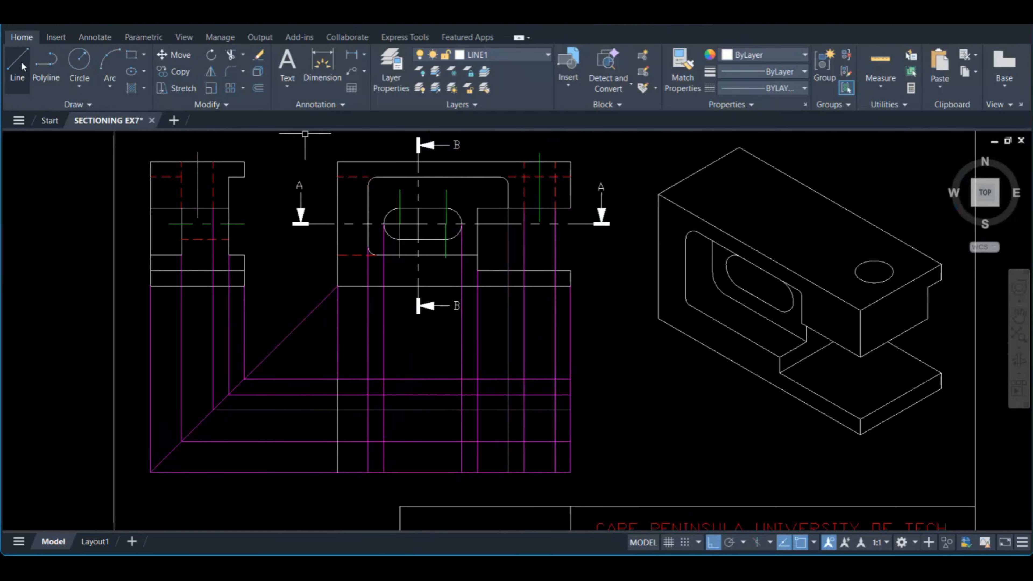
left_click(17, 67)
left_click(337, 473)
left_click(570, 472)
left_click(570, 380)
left_click(337, 379)
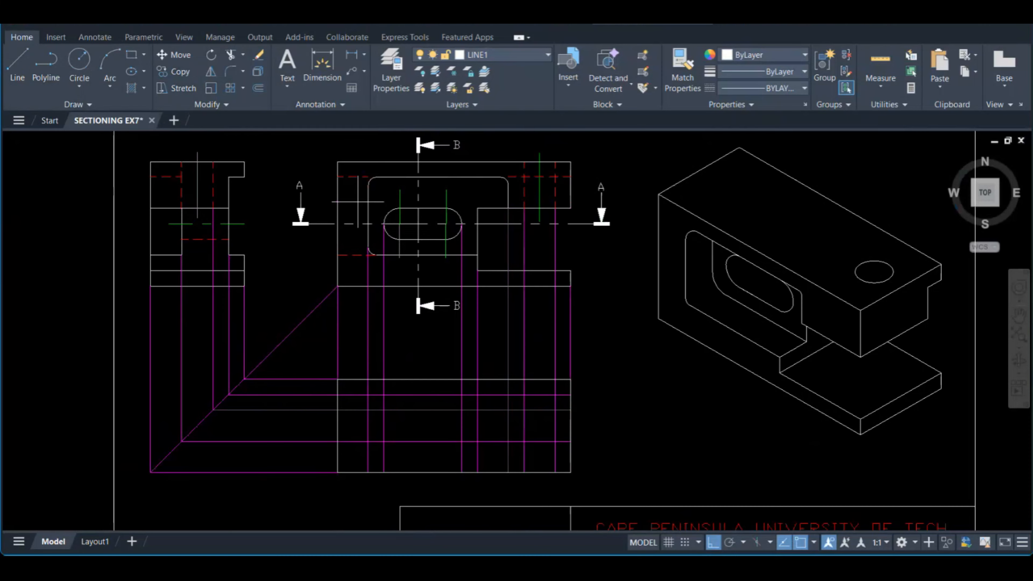
key("Escape")
Project the side view's hole centreline on the CENTRE layer down to the mitre line and horizontally across the new view
left_click(198, 214)
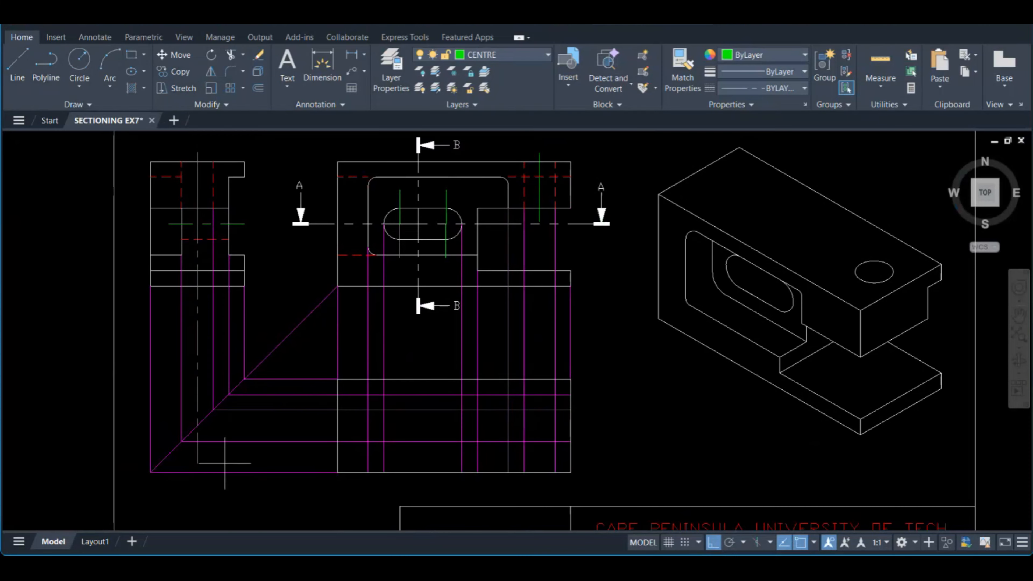
left_click(205, 443)
key("Escape")
left_click(17, 65)
left_click(197, 426)
left_click(570, 426)
key("Escape")
Project the front view's hole axis down through the new view and trim the side view's centreline beyond the mitre line
left_click(14, 61)
left_click(539, 224)
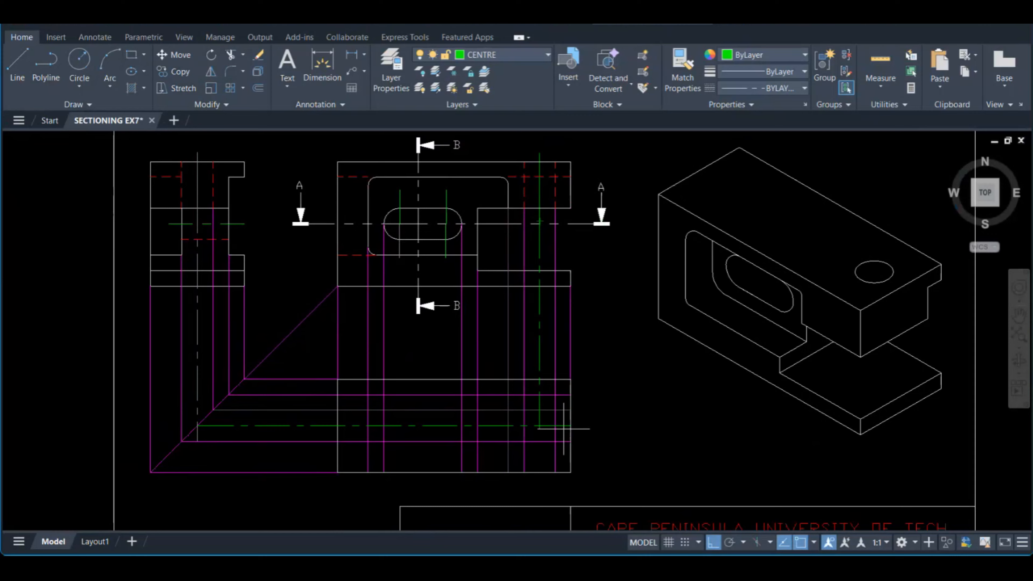
left_click(540, 472)
key("Escape")
left_click(231, 55)
left_click(197, 434)
key("Escape")
Make LINE1 the current layer and draw the hole's circle at the centreline intersection, out to its projected edge
left_click(79, 61)
left_click(529, 54)
left_click(458, 208)
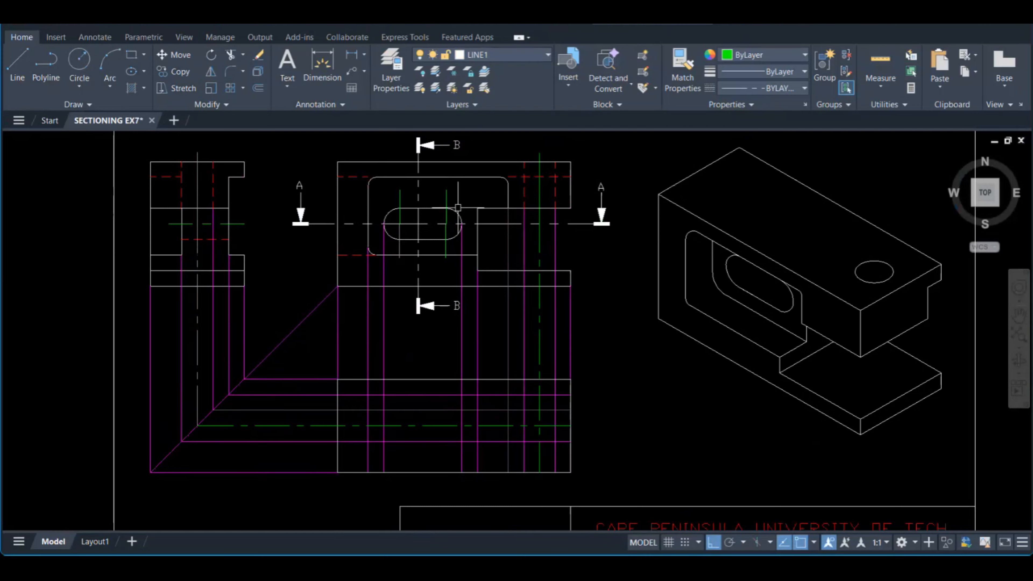
left_click(79, 60)
left_click(540, 426)
left_click(555, 425)
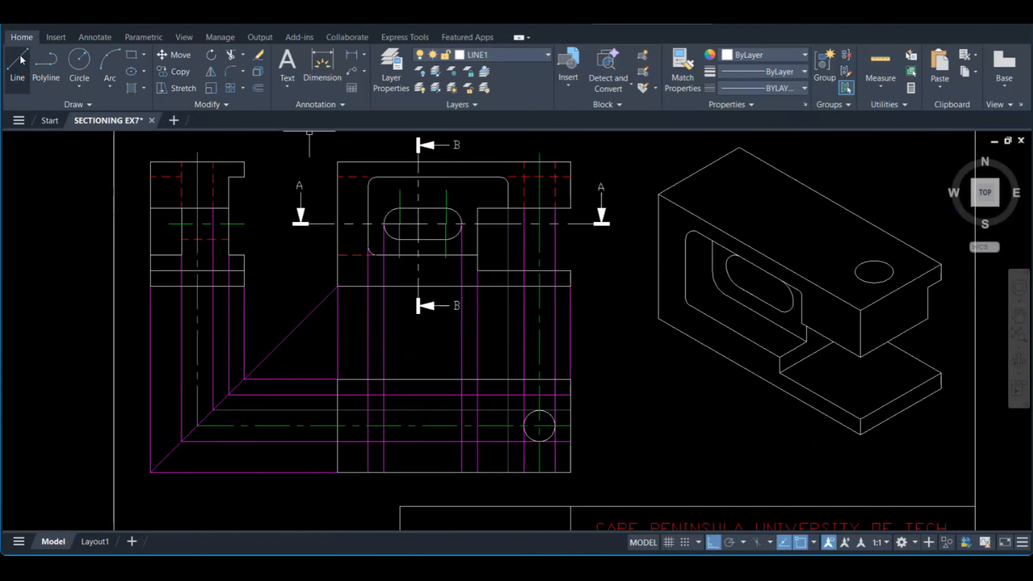
Make HIDDEN the current layer and draw the pocket's vertical end edge and its horizontal back edge in the view below the front view
left_click(526, 60)
left_click(496, 276)
left_click(20, 59)
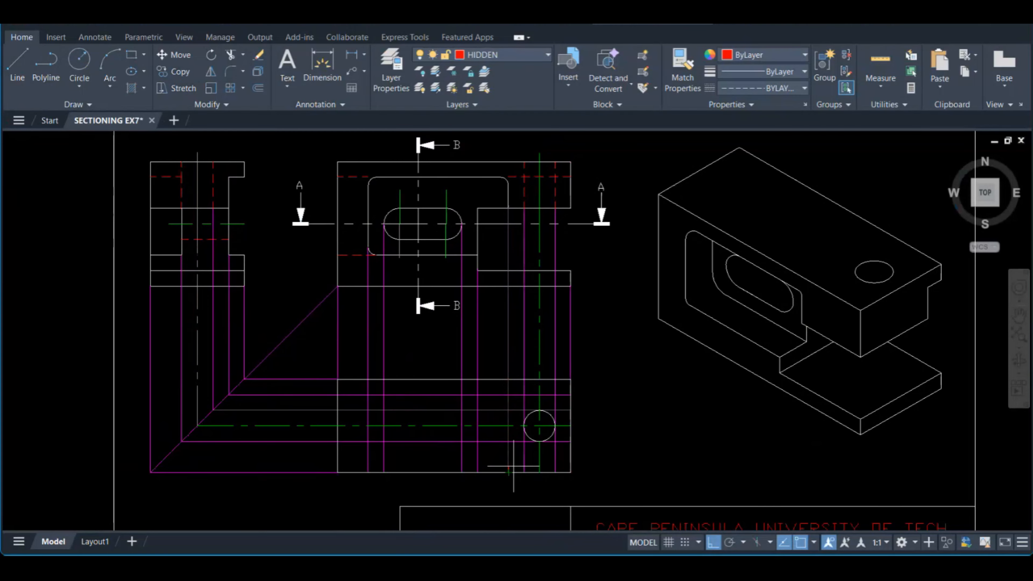
left_click(16, 61)
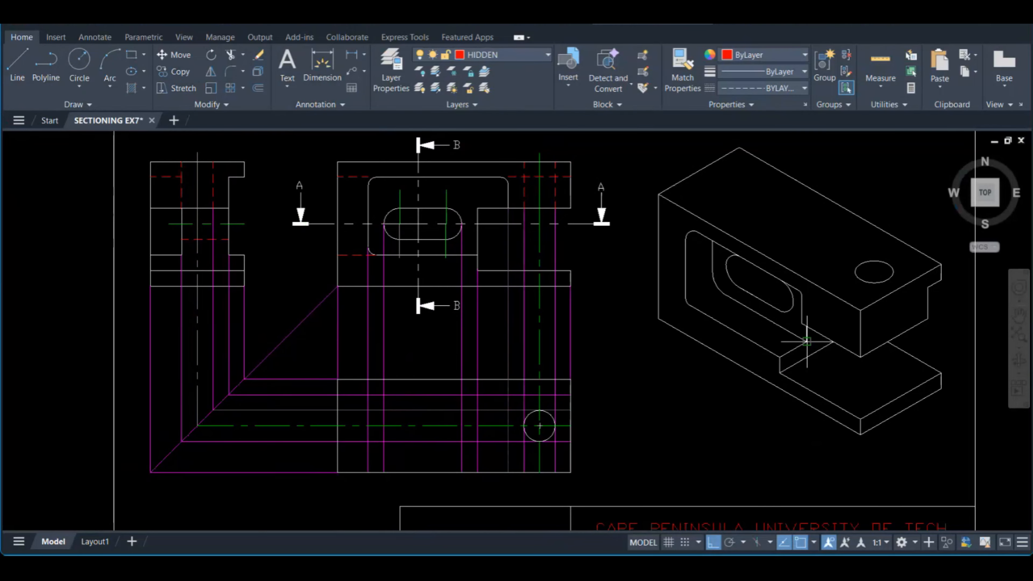
left_click(508, 441)
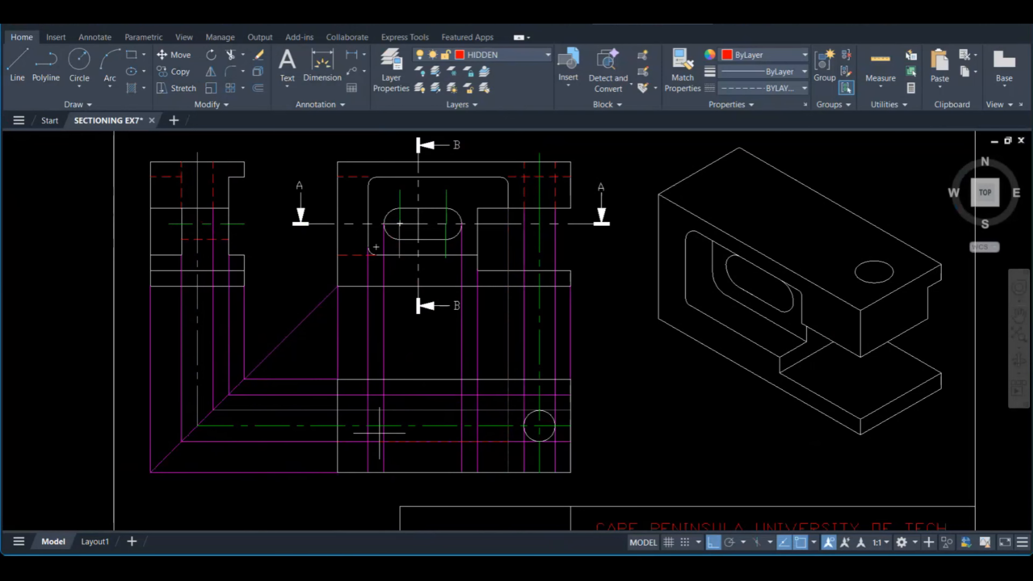
left_click(368, 441)
key("Escape")
Draw the hidden edge of the overhang across the full width of the lower view along its projection line
left_click(23, 59)
left_click(570, 394)
left_click(337, 394)
key("Escape")
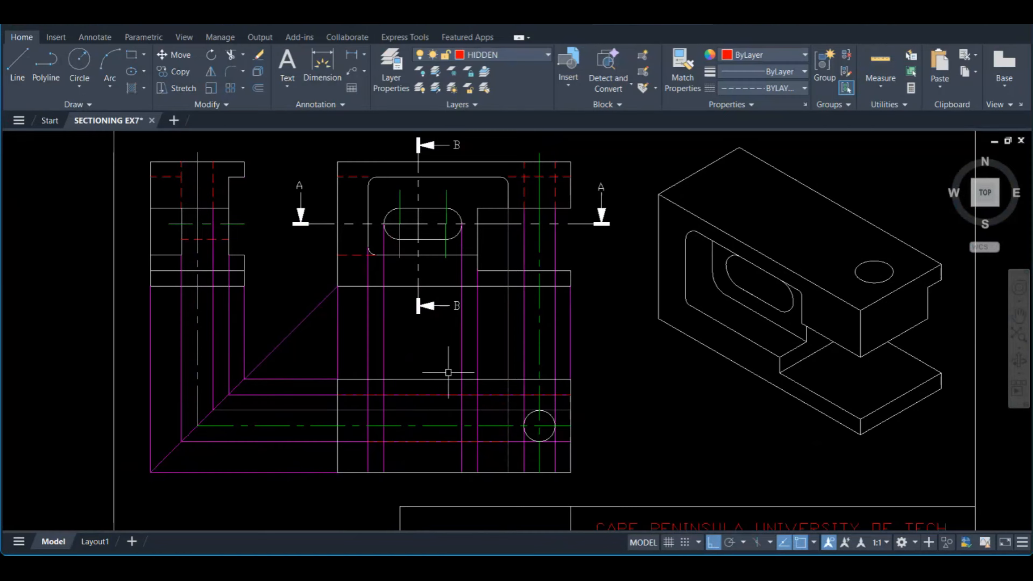
Draw the slot's hidden outline in the lower view, from the overhang edge to the horizontal centreline between the slot's projected ends
left_click(18, 65)
left_click(462, 395)
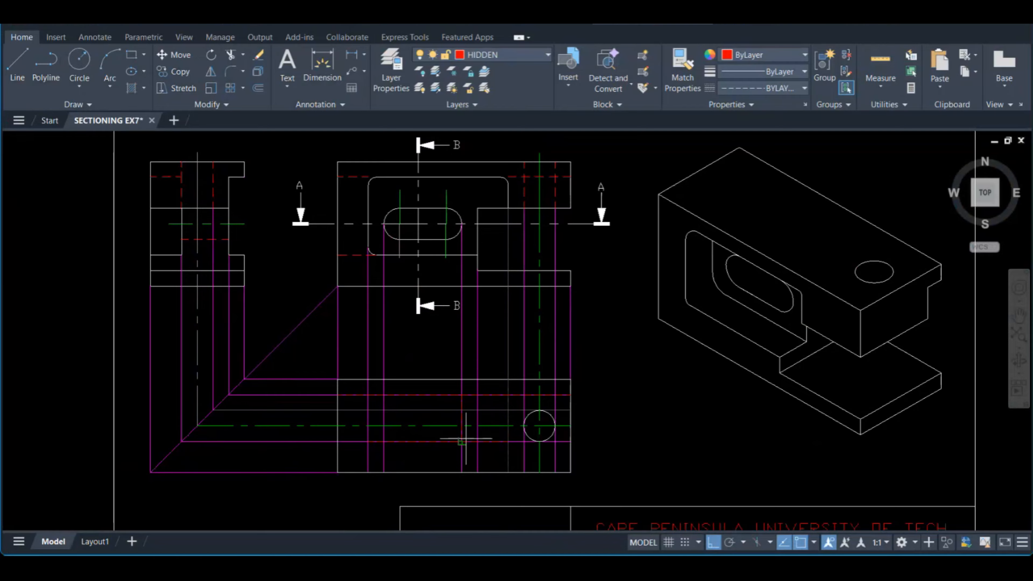
left_click(461, 426)
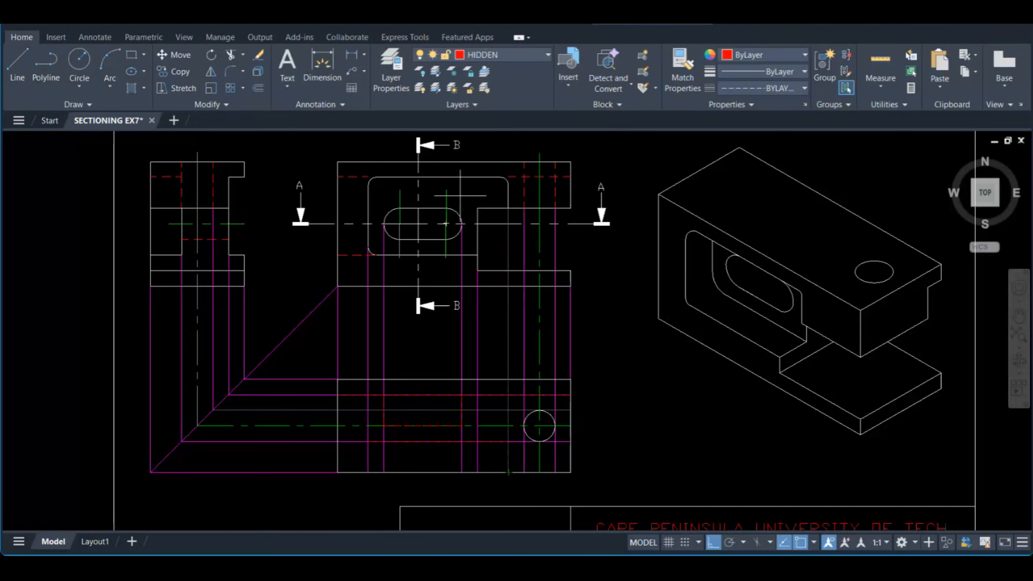
Draw the pocket opening's hidden line along the lower view's bottom edge and hide the construction lines
left_click(509, 472)
left_click(368, 472)
key("Escape")
left_click(422, 101)
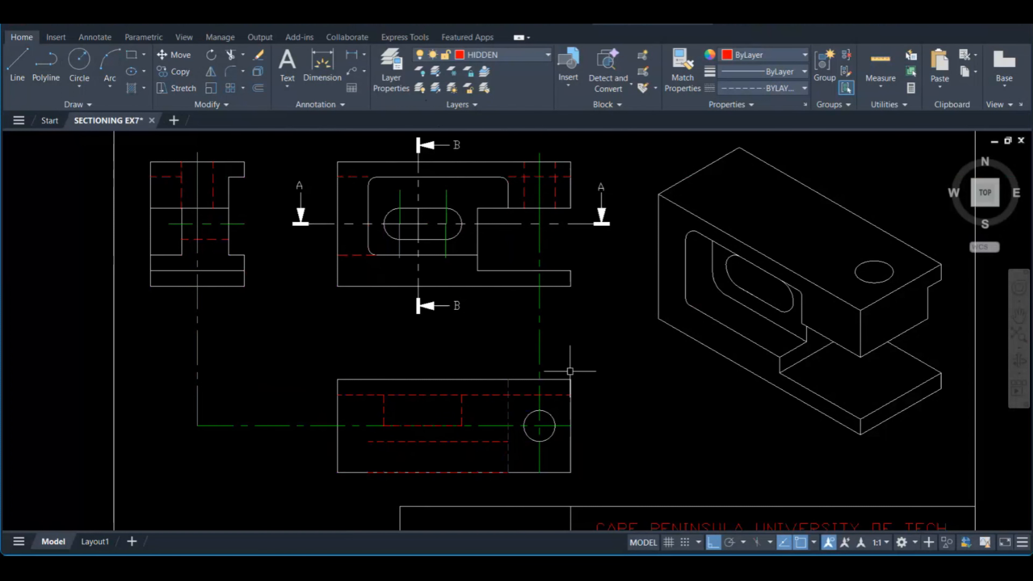
Try to draw the pocket's remaining vertical hidden edge in the lower view, aligned with the front view's corner fillet
middle_click_drag(570, 371, 573, 331)
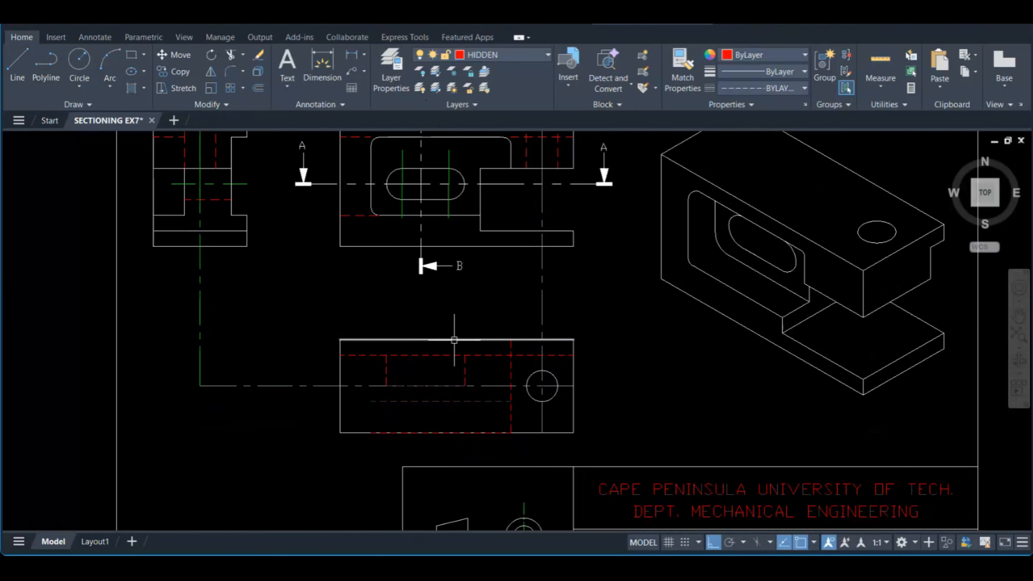
left_click(17, 67)
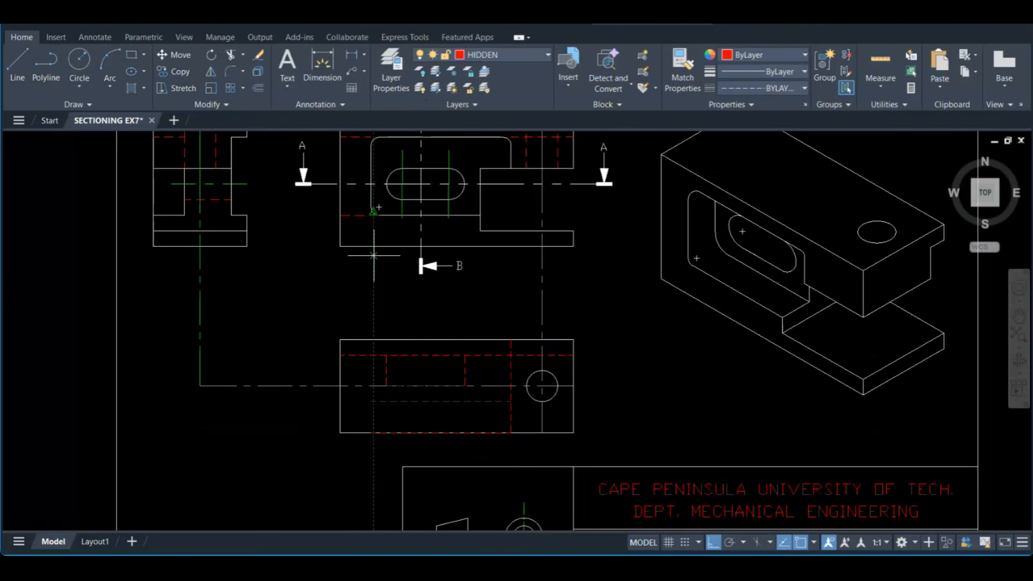
left_click(374, 433)
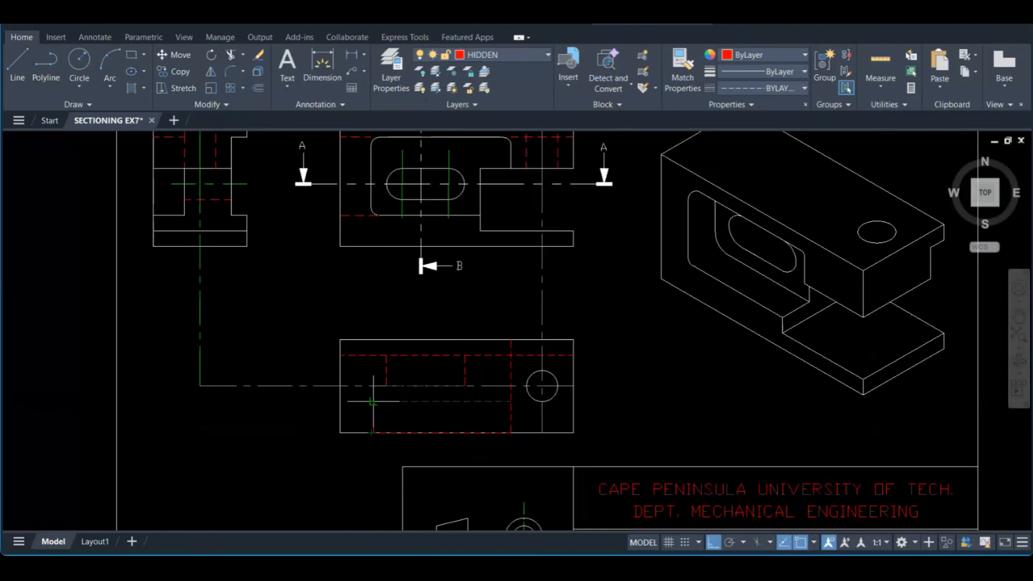
key("Escape")
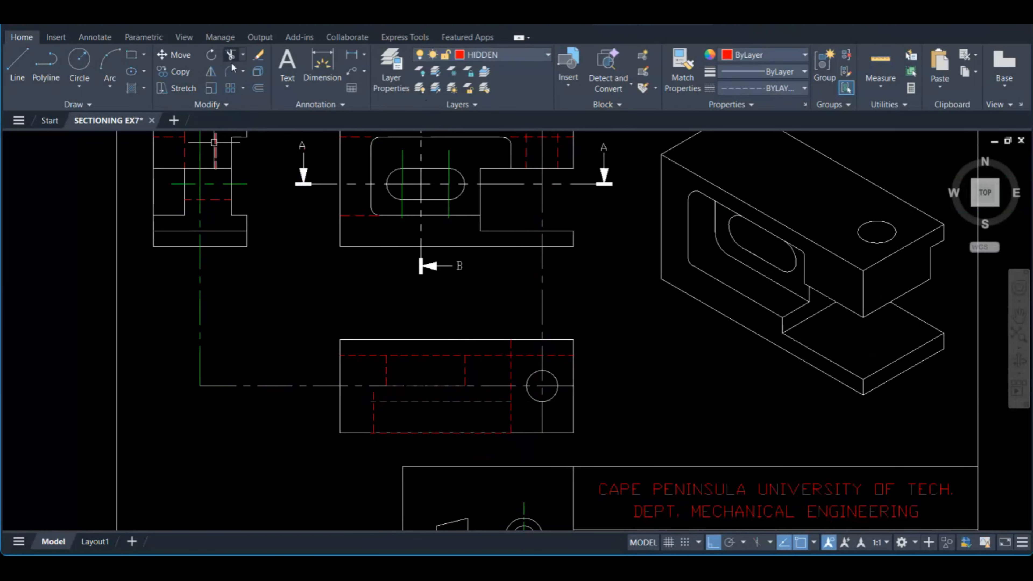
Project the front view pocket's left side down to the lower view's bottom edge as a hidden line and delete the misaligned one
left_click(27, 61)
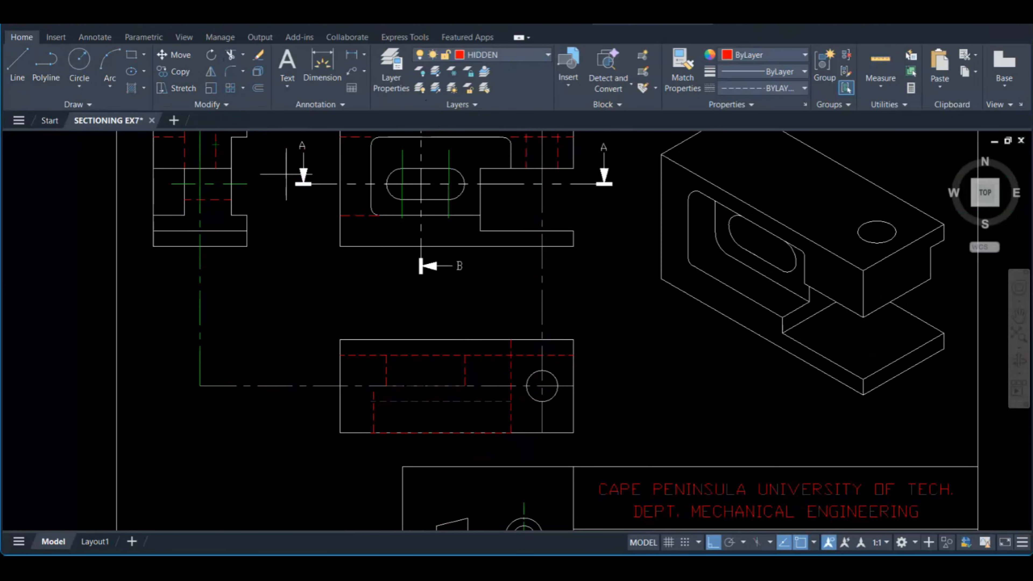
left_click(371, 208)
scroll(379, 439, "up", 4)
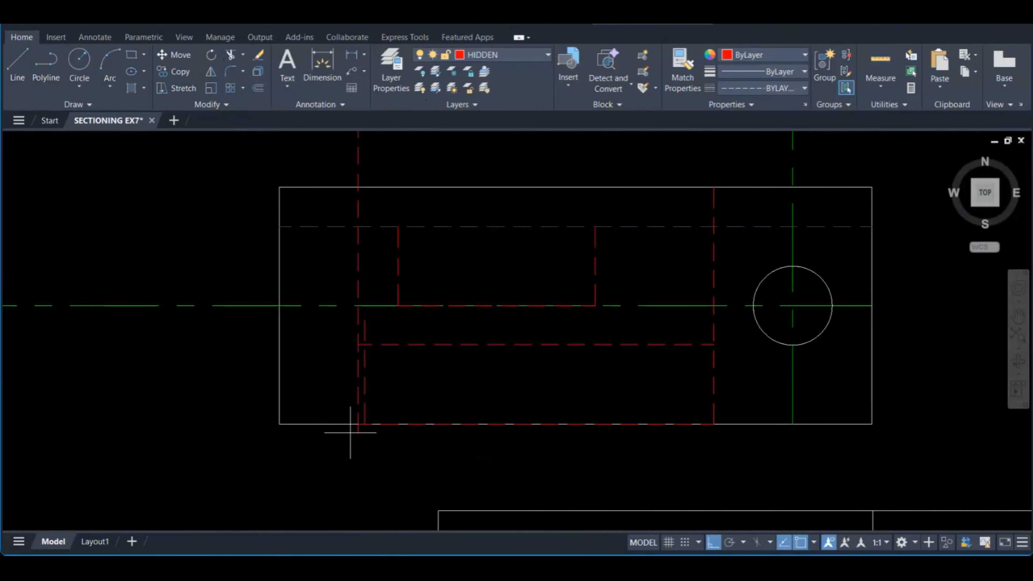
left_click(359, 424)
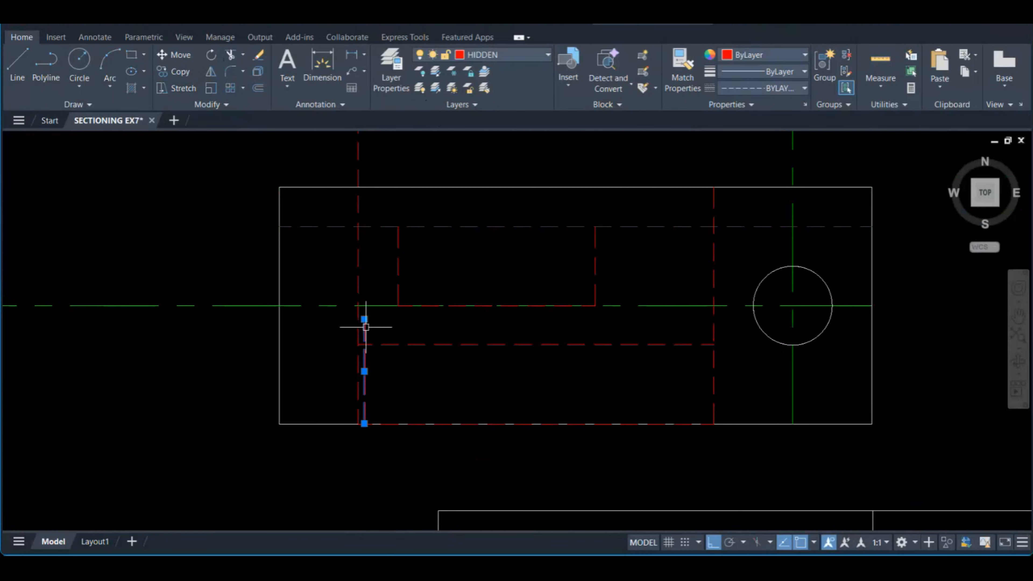
key("Delete")
Trim the projected pocket line down to the part within the lower view
scroll(374, 337, "down", 4)
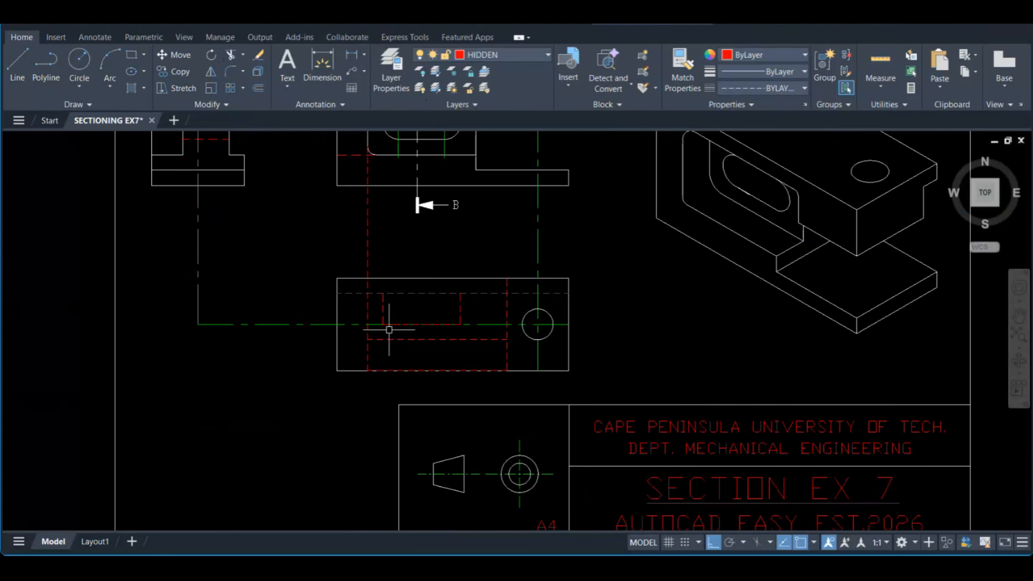
mouse_move(409, 318)
middle_mouse_down()
mouse_move(443, 372)
mouse_move(444, 425)
middle_mouse_up()
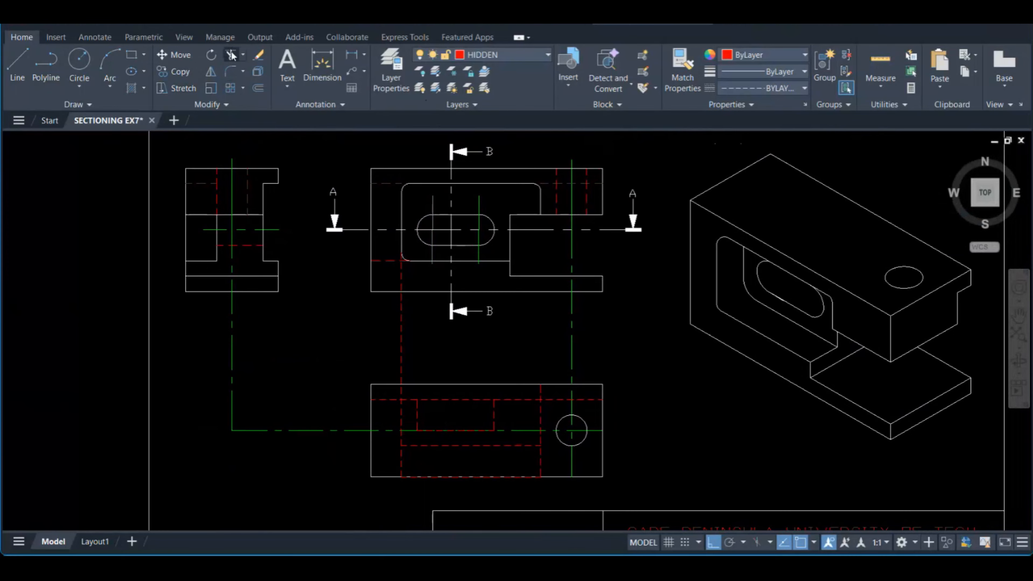
scroll(399, 281, "up", 5)
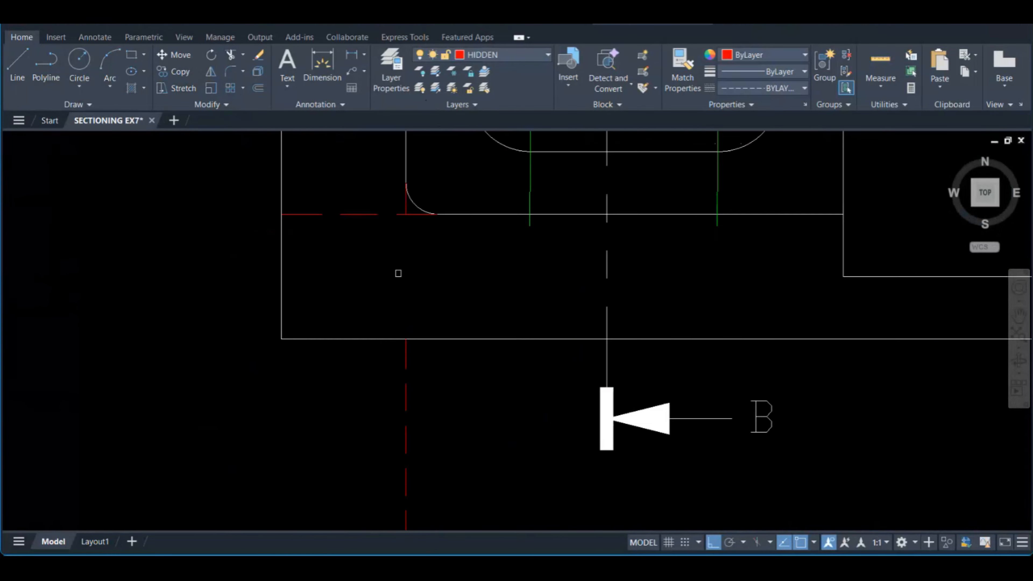
scroll(432, 281, "down", 5)
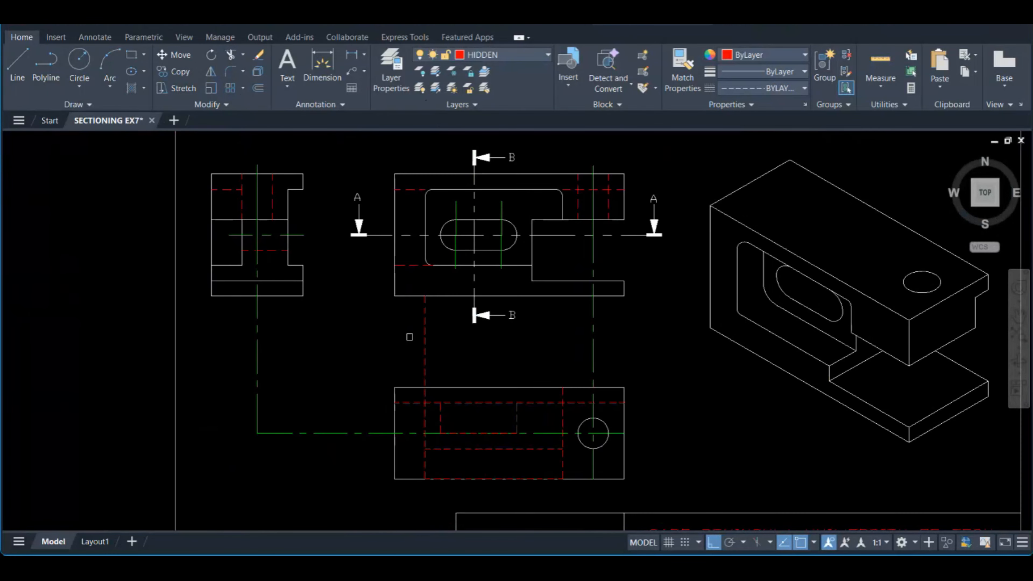
middle_click_drag(443, 401, 420, 336)
middle_click_drag(283, 196, 315, 273)
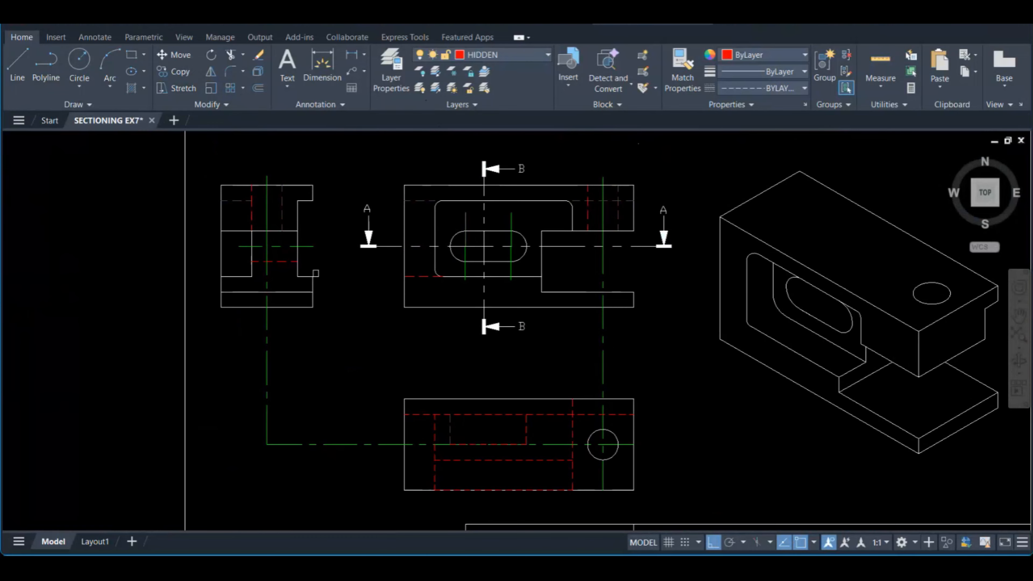
middle_click_drag(463, 365, 445, 300)
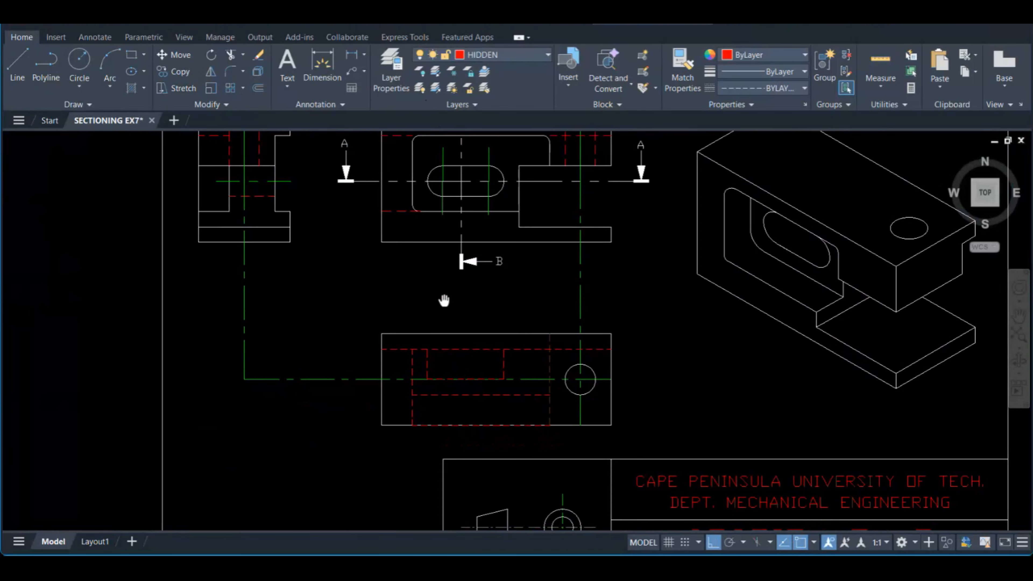
mouse_move(362, 273)
middle_mouse_down()
mouse_move(362, 263)
mouse_move(347, 294)
middle_mouse_up()
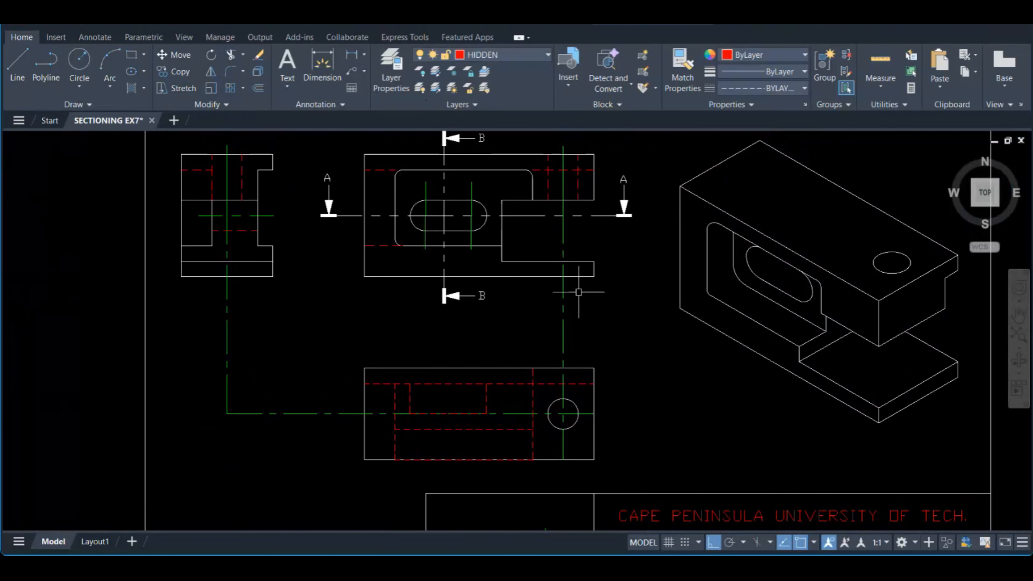
mouse_move(629, 317)
middle_mouse_down()
mouse_move(664, 331)
mouse_move(648, 344)
middle_mouse_up()
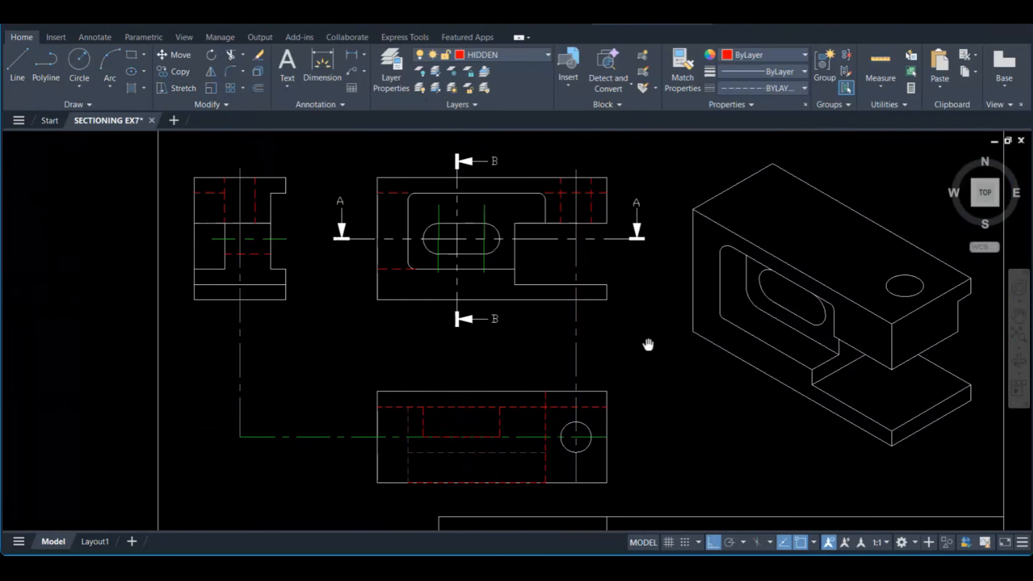
middle_click_drag(559, 272, 547, 254)
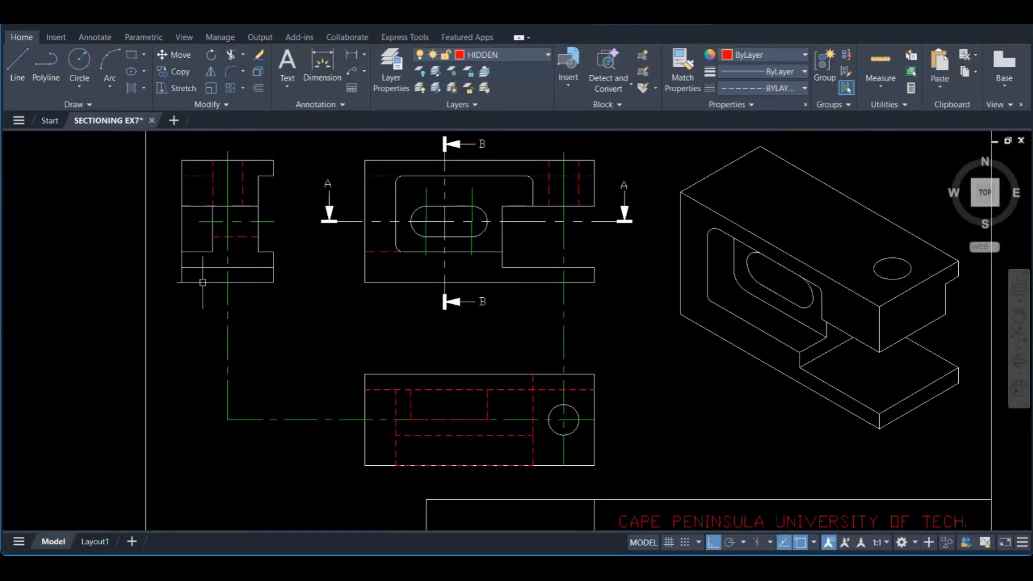
Make LINE1 the current layer
mouse_move(569, 229)
middle_mouse_down()
mouse_move(587, 255)
mouse_move(577, 275)
mouse_move(623, 286)
mouse_move(677, 368)
mouse_move(585, 345)
middle_mouse_up()
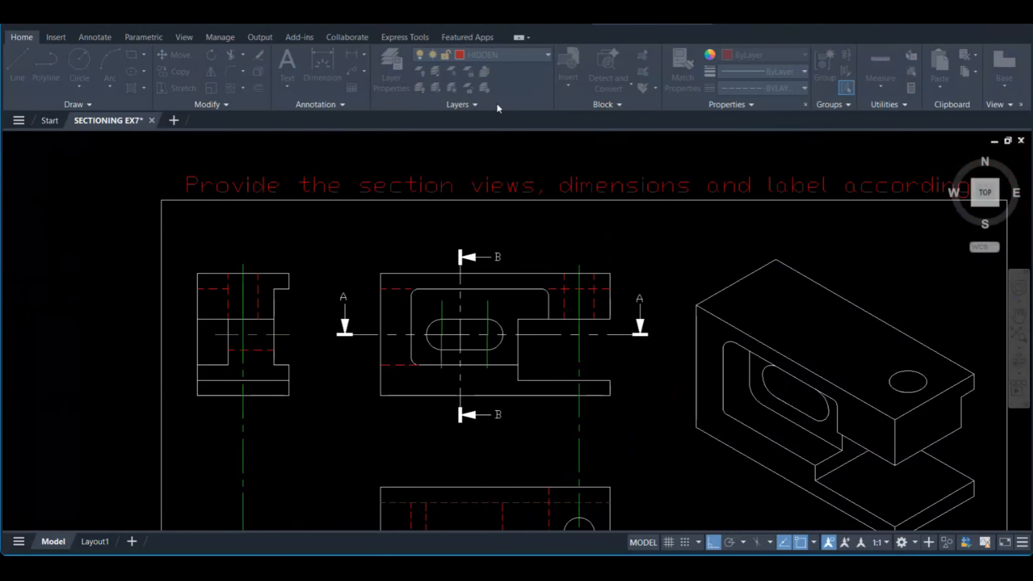
left_click(675, 189)
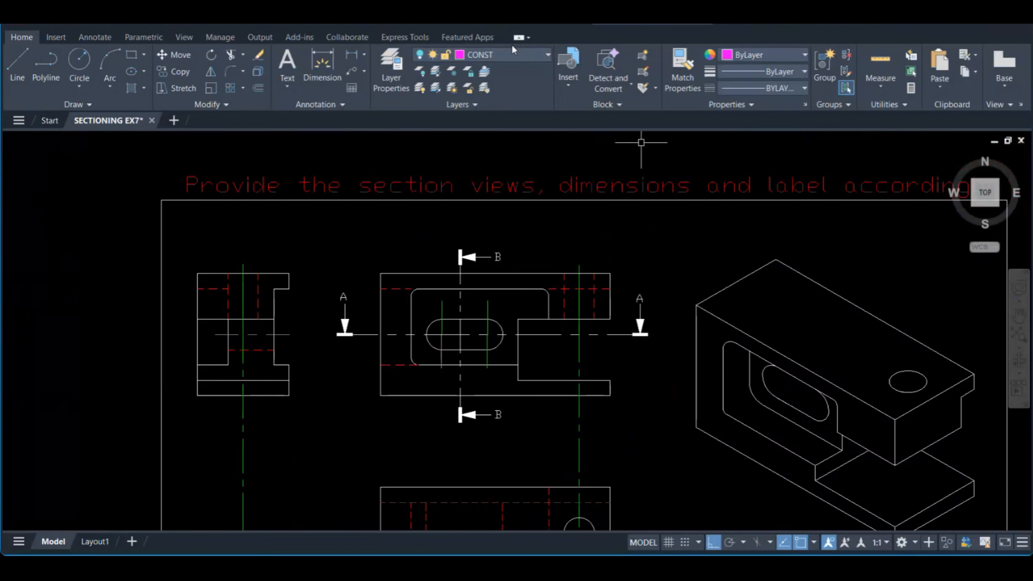
left_click(502, 51)
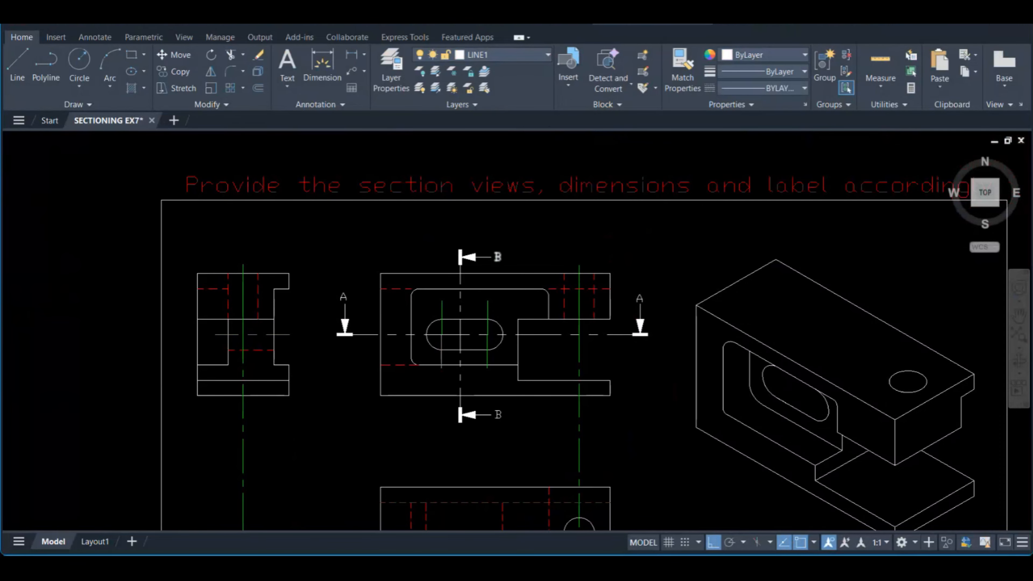
scroll(301, 313, "up", 2)
mouse_move(359, 300)
middle_mouse_down()
mouse_move(403, 299)
mouse_move(405, 285)
middle_mouse_up()
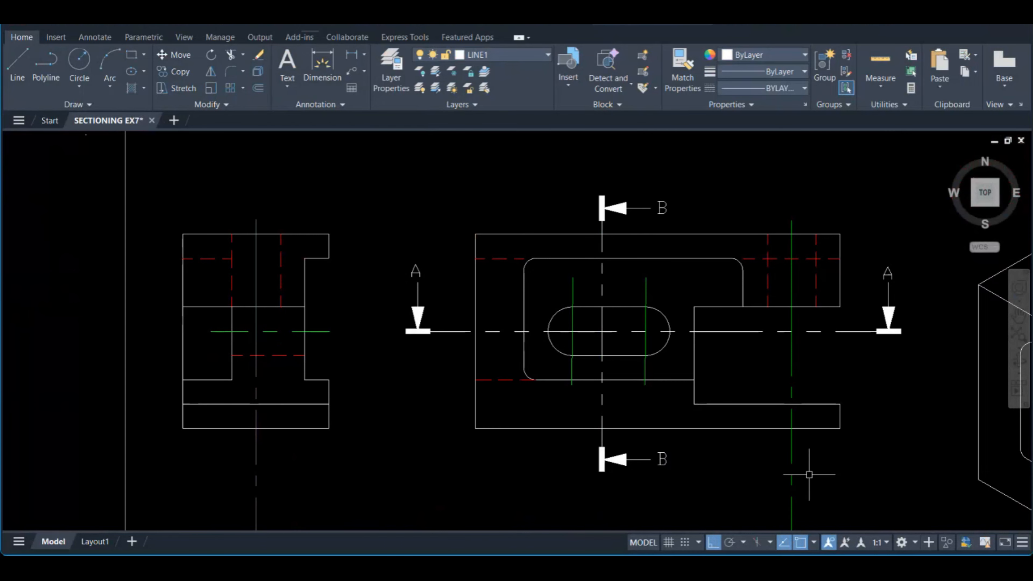
Try to trim away the part of the front view beyond section line B-B, and undo the trim
mouse_move(862, 481)
left_mouse_down()
mouse_move(683, 282)
mouse_move(729, 185)
mouse_move(830, 191)
left_mouse_up()
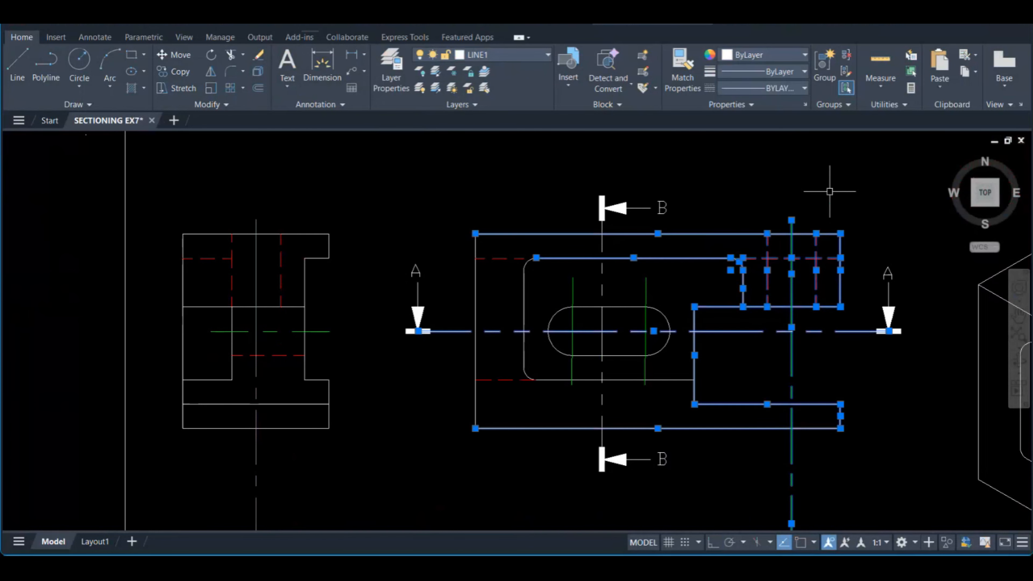
key("F8")
key("Escape")
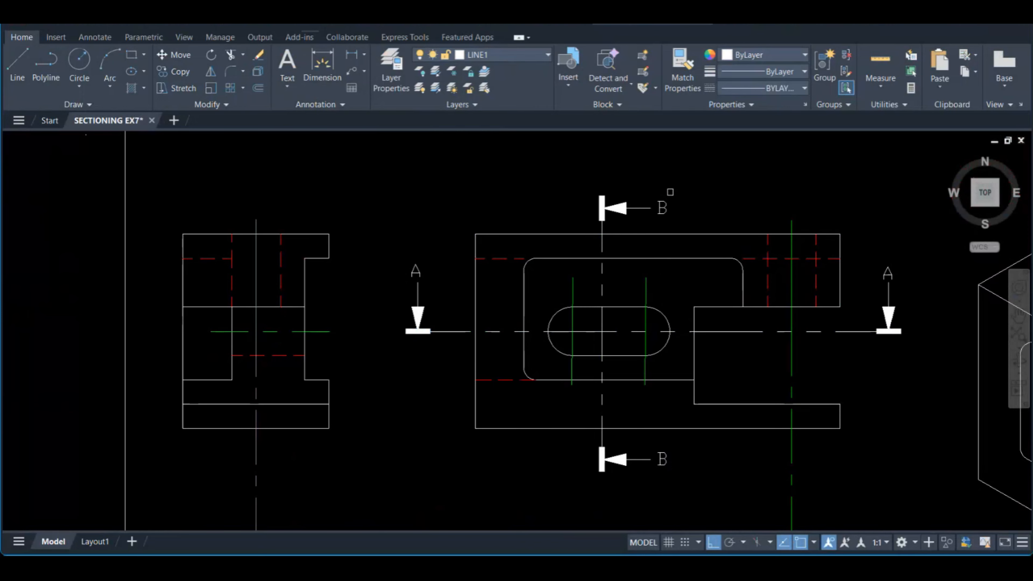
mouse_move(682, 187)
left_mouse_down()
mouse_move(712, 509)
mouse_move(654, 410)
mouse_move(646, 254)
mouse_move(670, 285)
mouse_move(659, 364)
mouse_move(662, 331)
mouse_move(639, 326)
mouse_move(651, 291)
mouse_move(696, 424)
mouse_move(649, 358)
mouse_move(826, 257)
mouse_move(733, 293)
mouse_move(855, 407)
mouse_move(755, 251)
mouse_move(846, 338)
mouse_move(764, 220)
mouse_move(887, 317)
mouse_move(860, 237)
left_mouse_up()
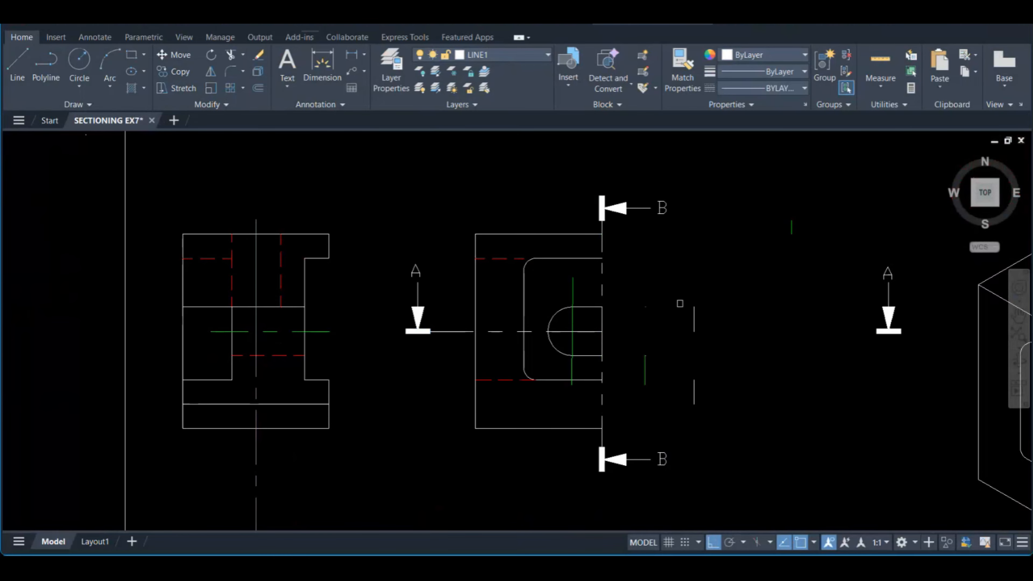
left_click(165, 23)
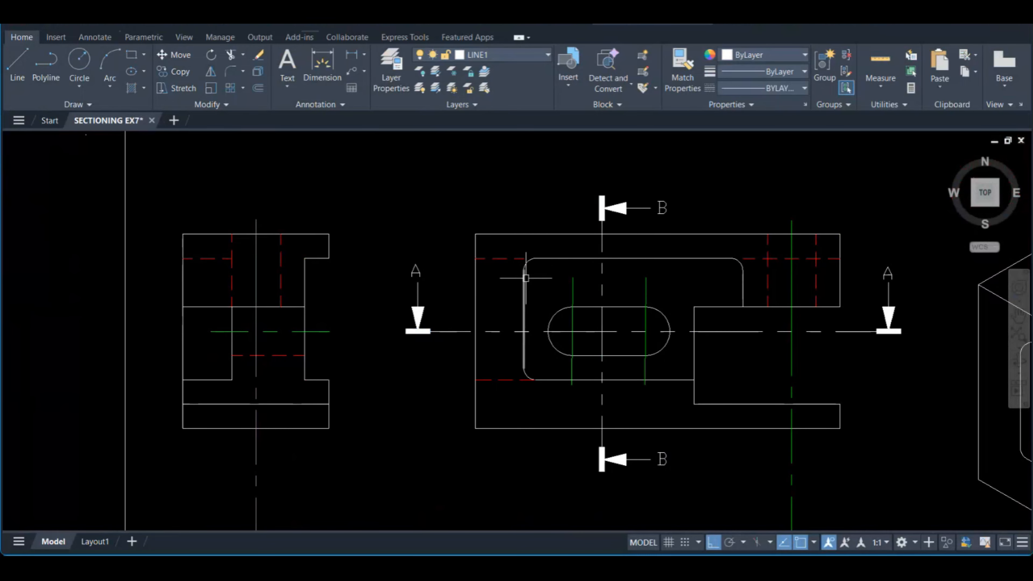
Move the side view's horizontal hidden recess line to the LINE1 layer and delete the hole's two vertical hidden edges there
left_click(224, 257)
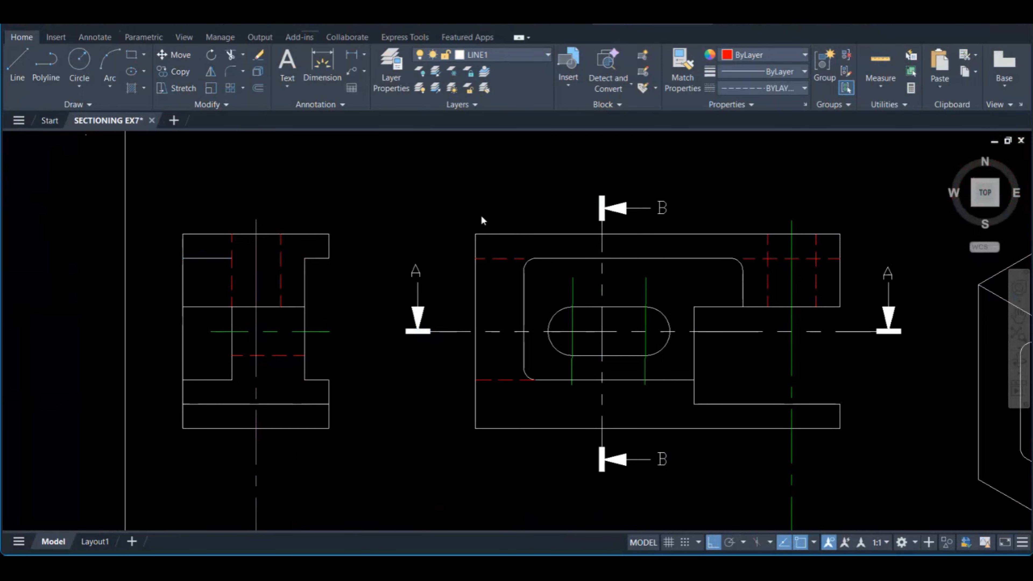
key("Escape")
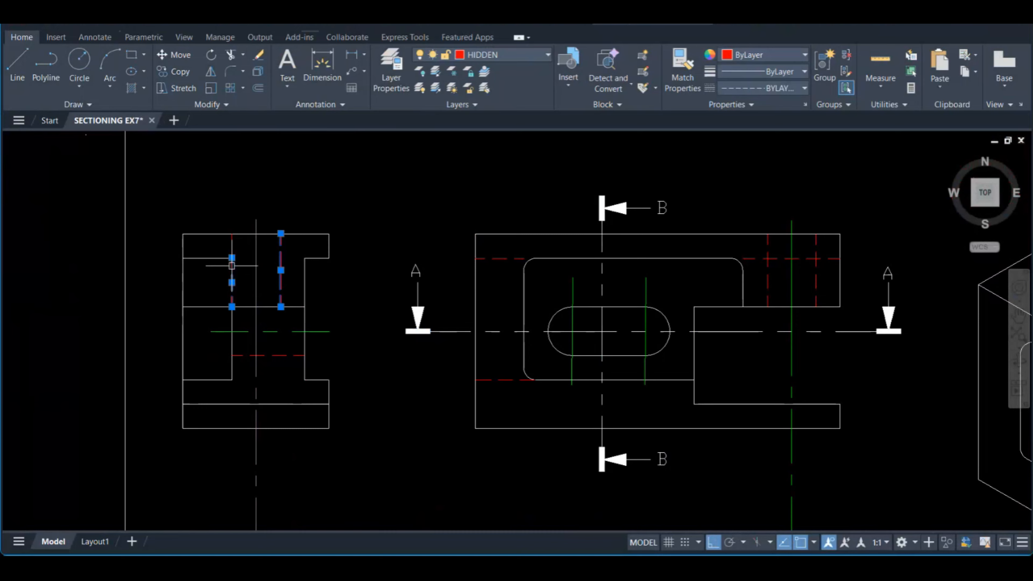
key("Delete")
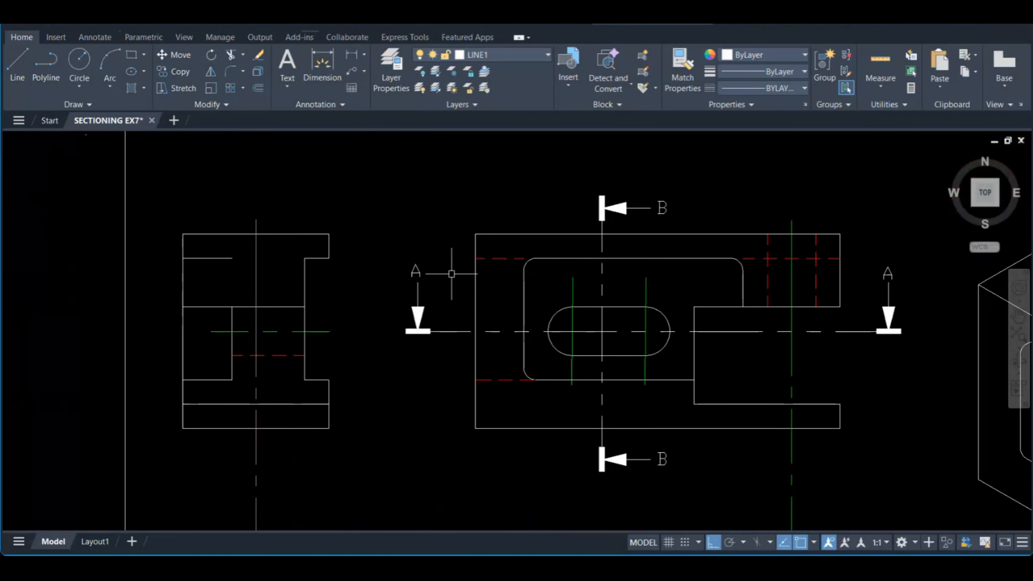
middle_click_drag(469, 287, 456, 283)
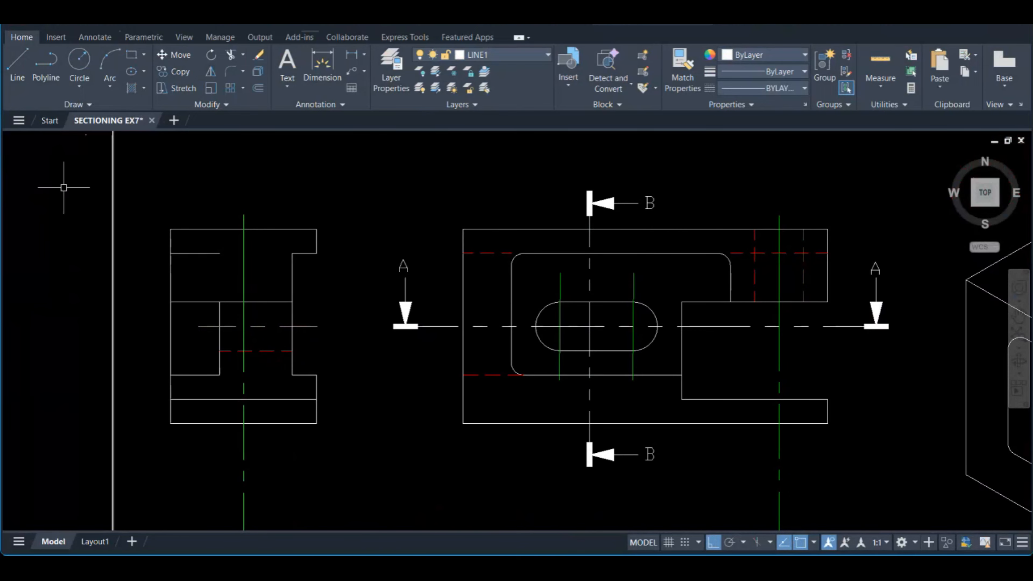
Draw the missing vertical recess edge in the side view, from the end of the upper ledge line down to the horizontal edge
left_click(25, 65)
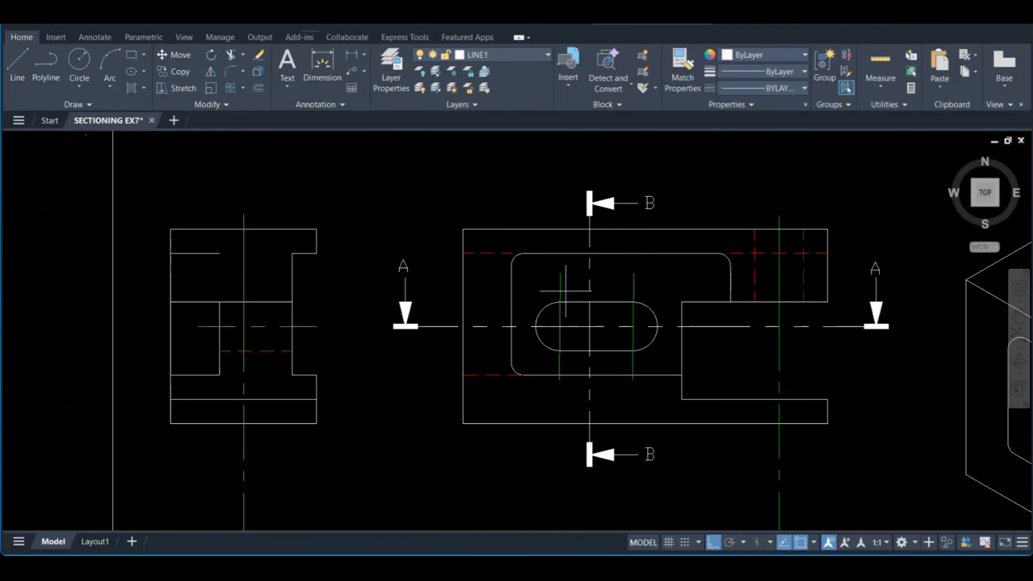
left_click(219, 253)
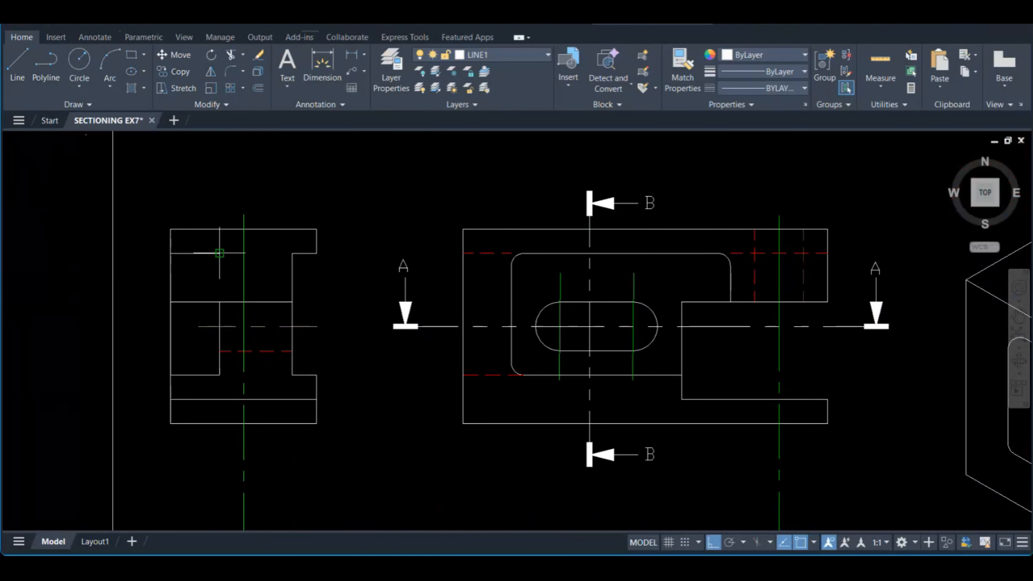
left_click(220, 302)
left_click(292, 302)
key("Escape")
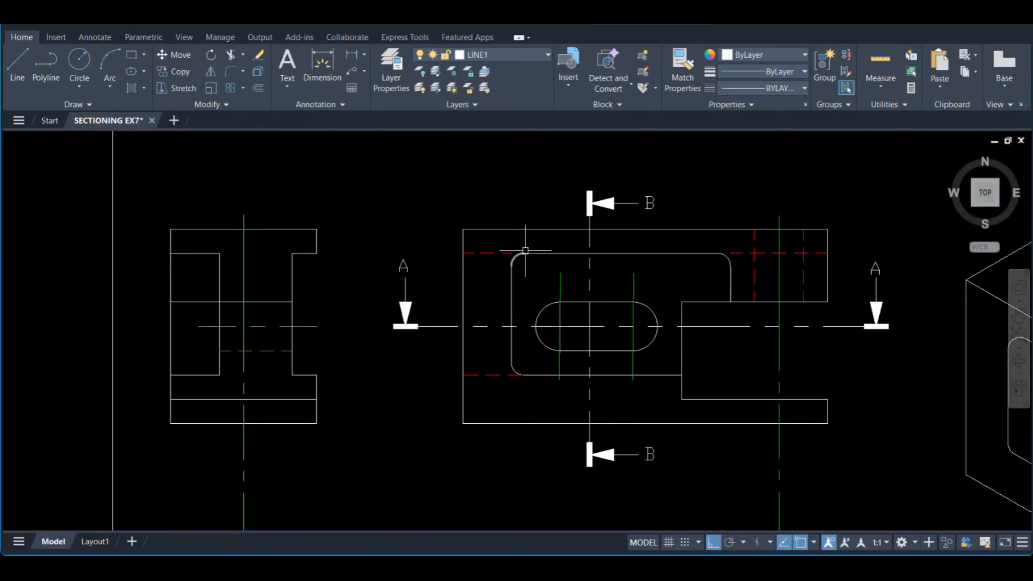
Delete the horizontal line segment crossing the side view's central web above the centre line
left_click(17, 64)
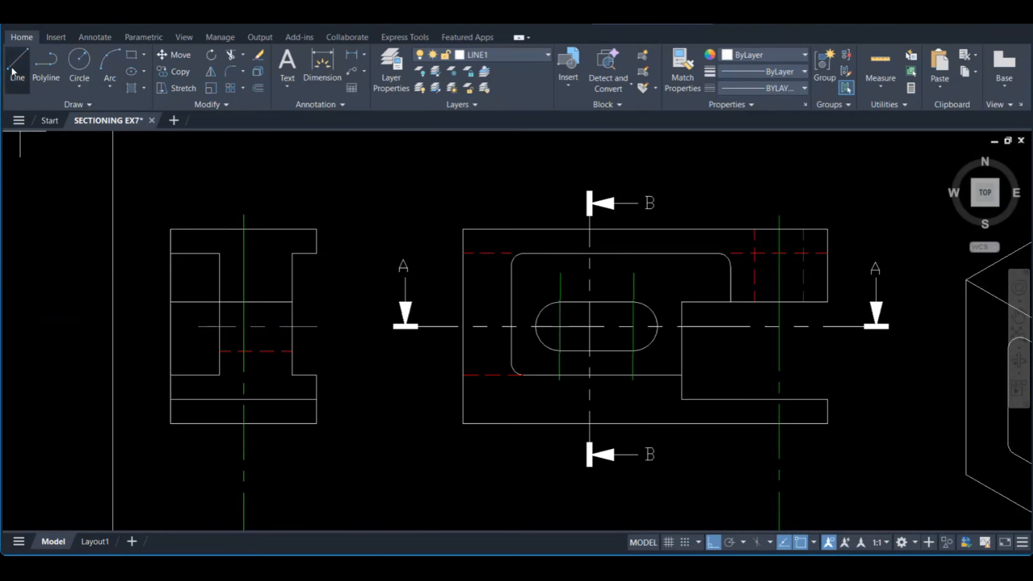
left_click(220, 254)
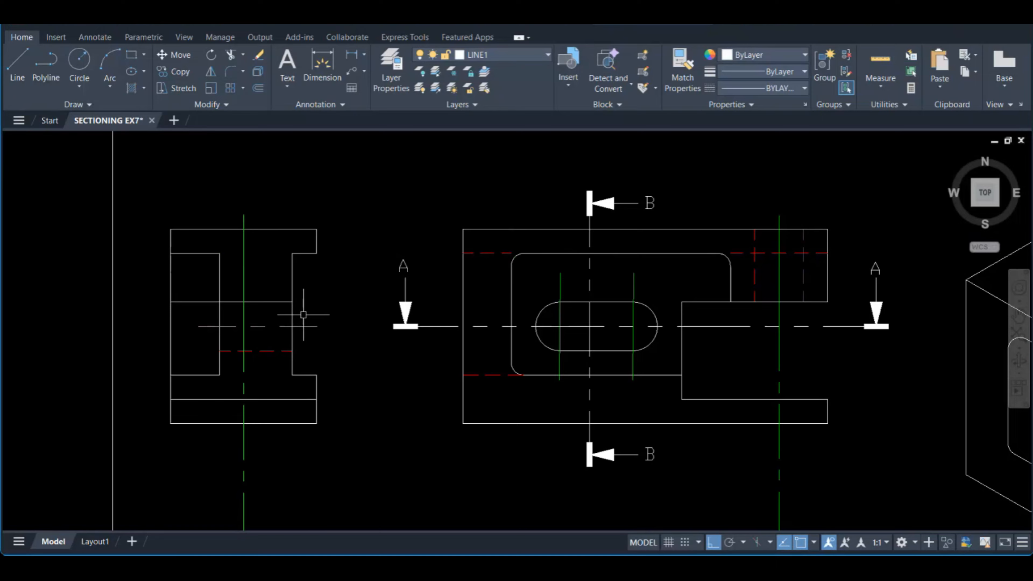
left_click(232, 303)
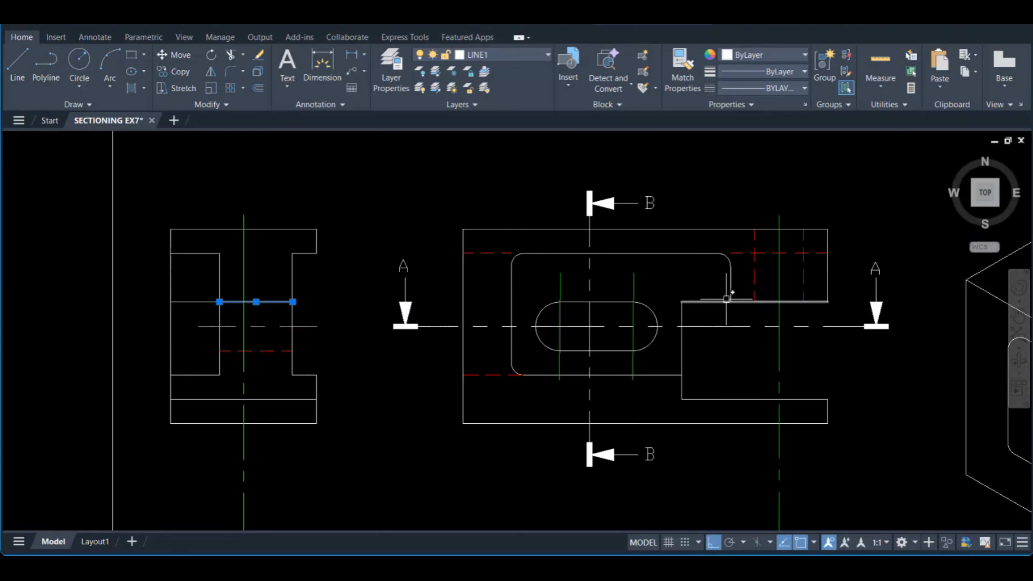
key("Escape")
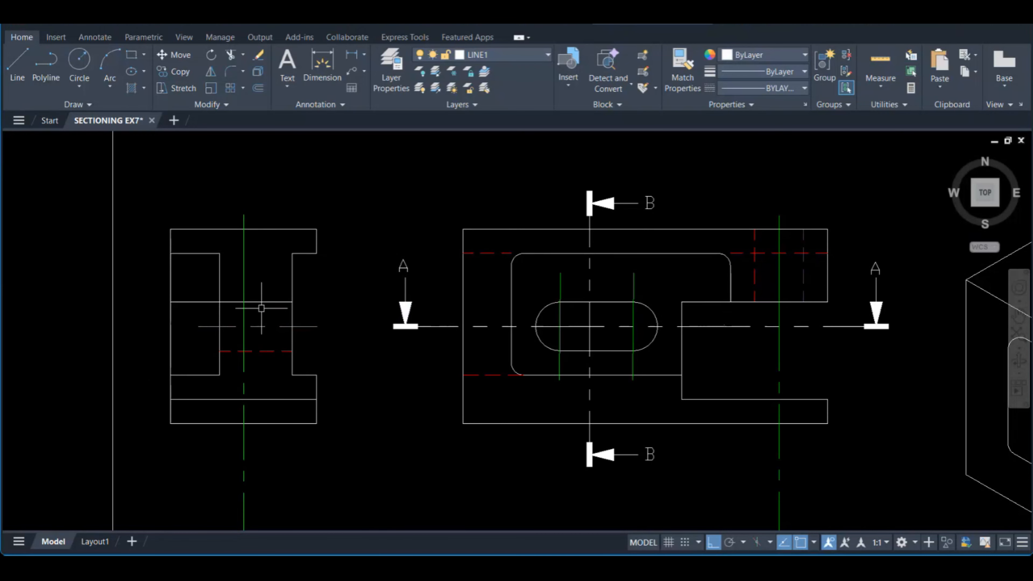
left_click(256, 302)
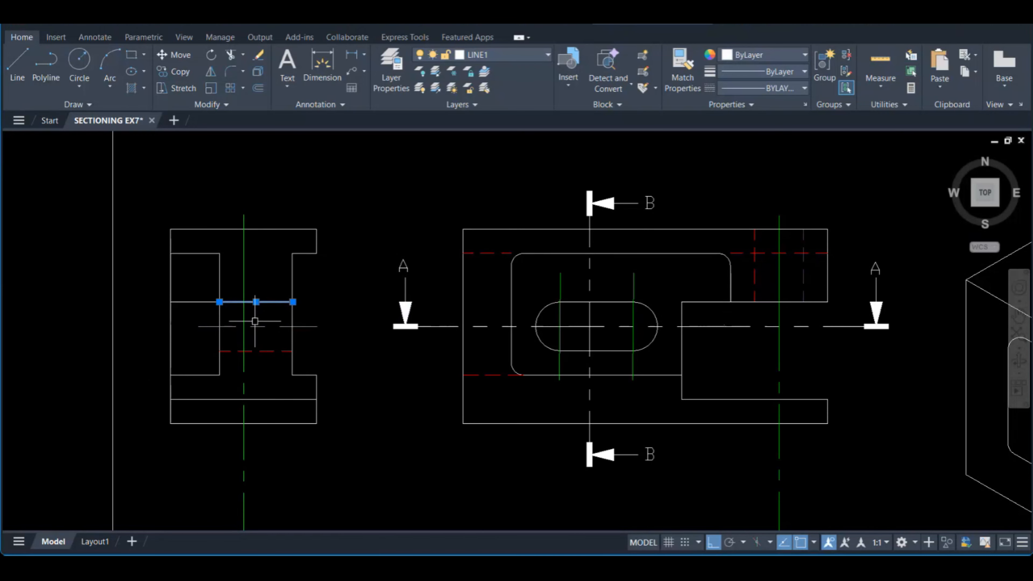
key("Delete")
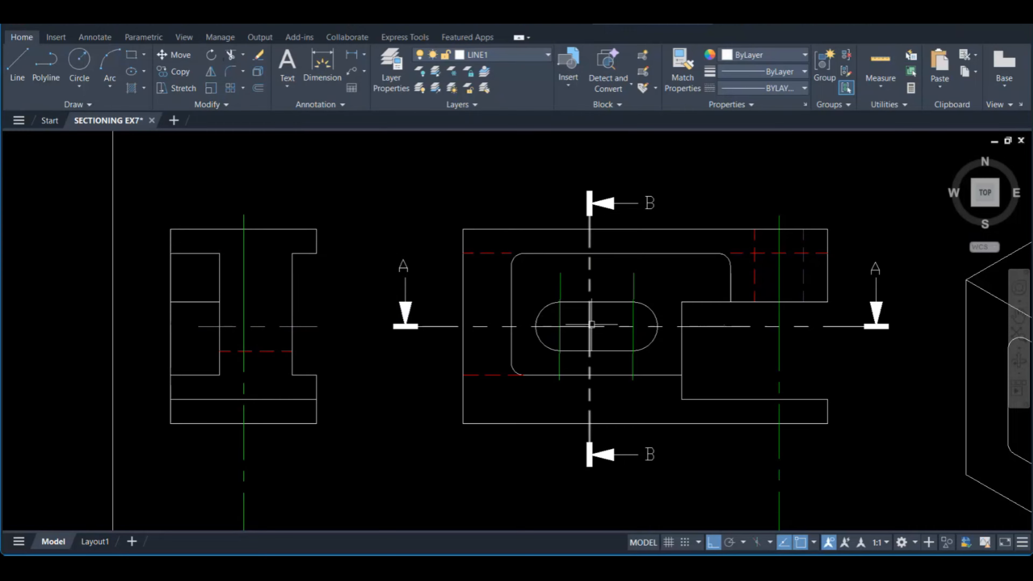
Project the slot's upper edge from the front view into the side view and keep only the part across the web
left_click(20, 68)
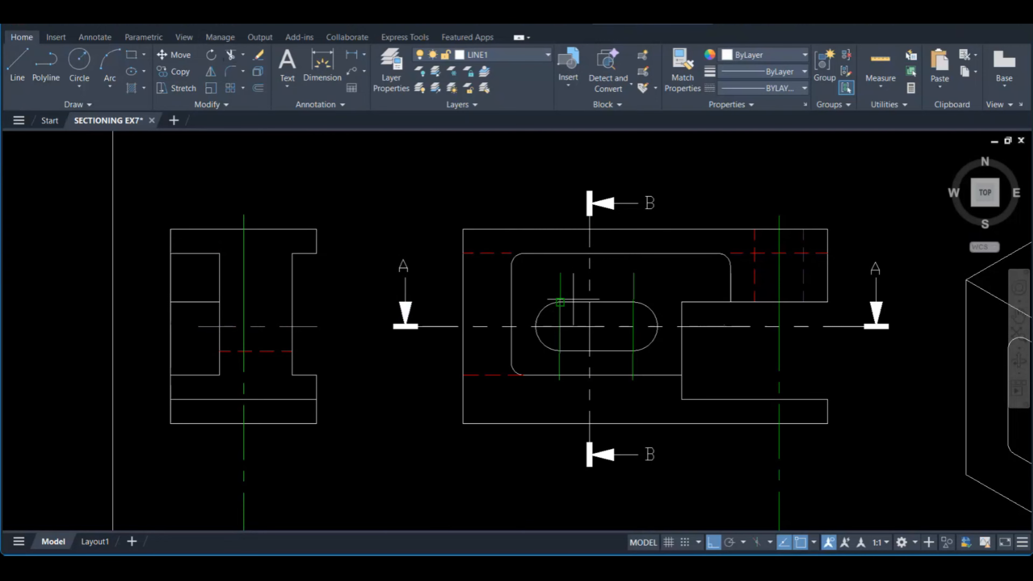
left_click(589, 302)
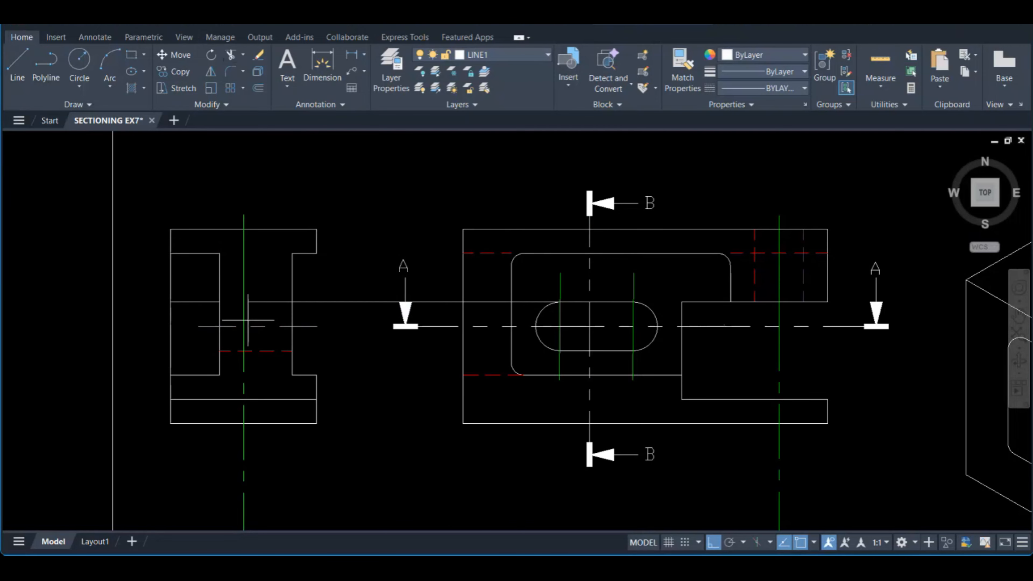
key("Escape")
left_click(331, 302)
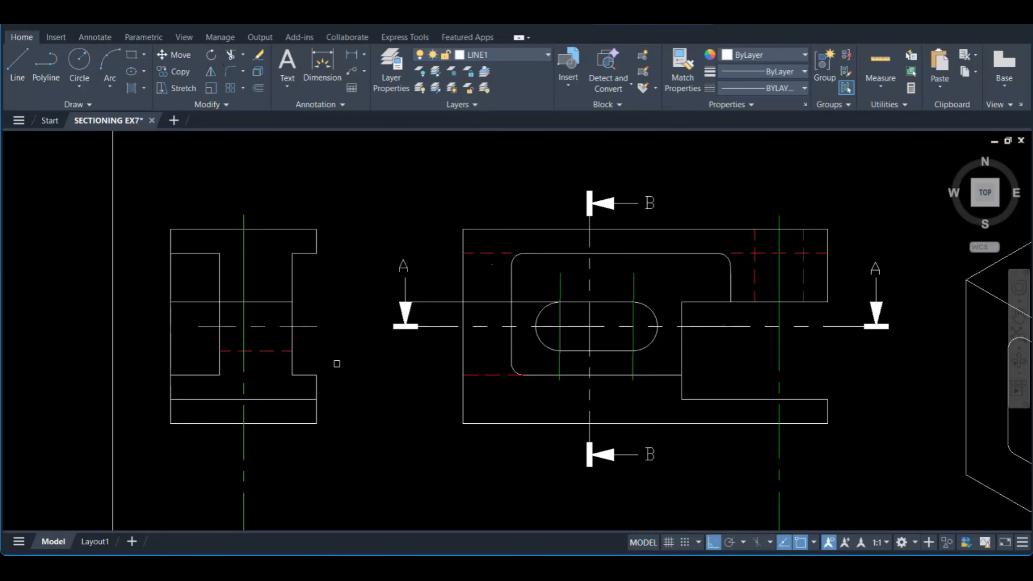
left_click(428, 302)
key("Delete")
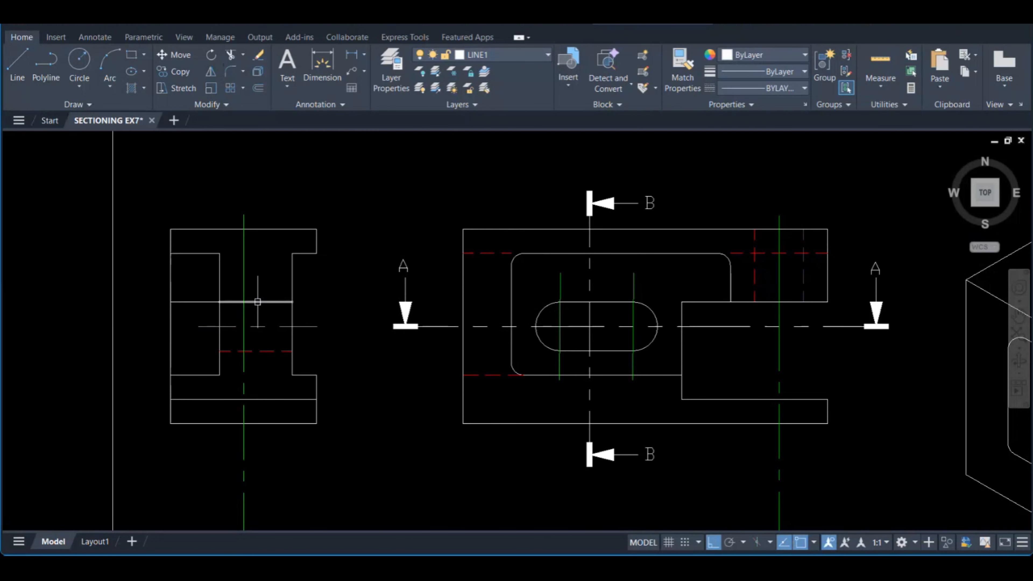
Move the side view's hidden slot line below the centre line to the LINE1 layer
left_click(266, 351)
left_click(503, 58)
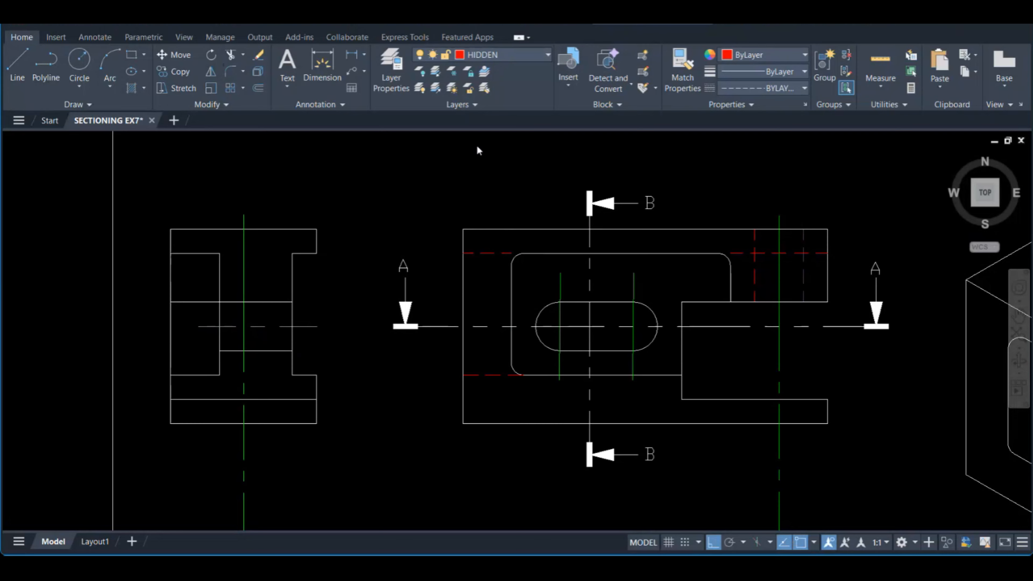
key("Escape")
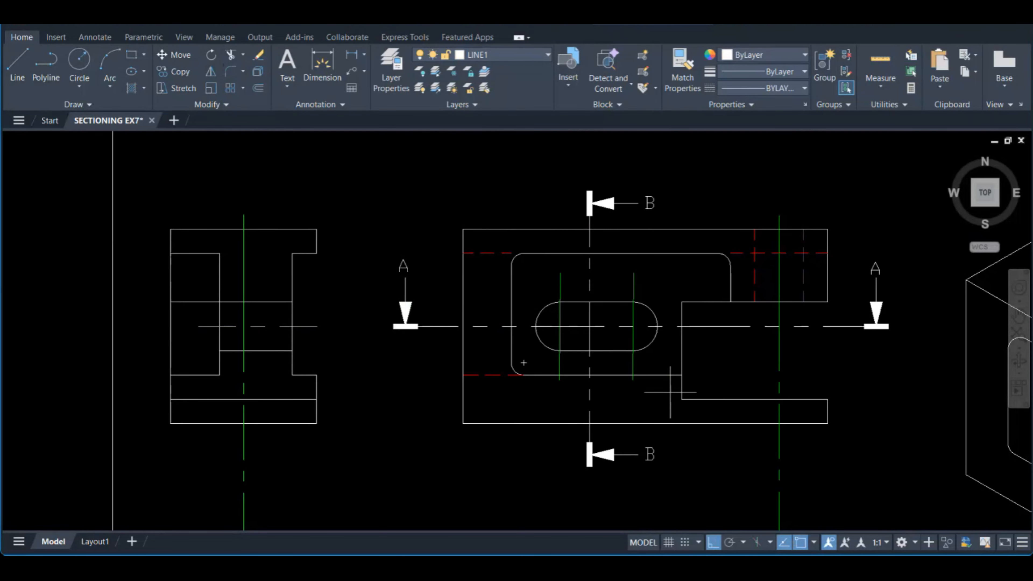
Project the pocket's lower edge from the notch in the front view across to the far edge of the side view
left_click(682, 374)
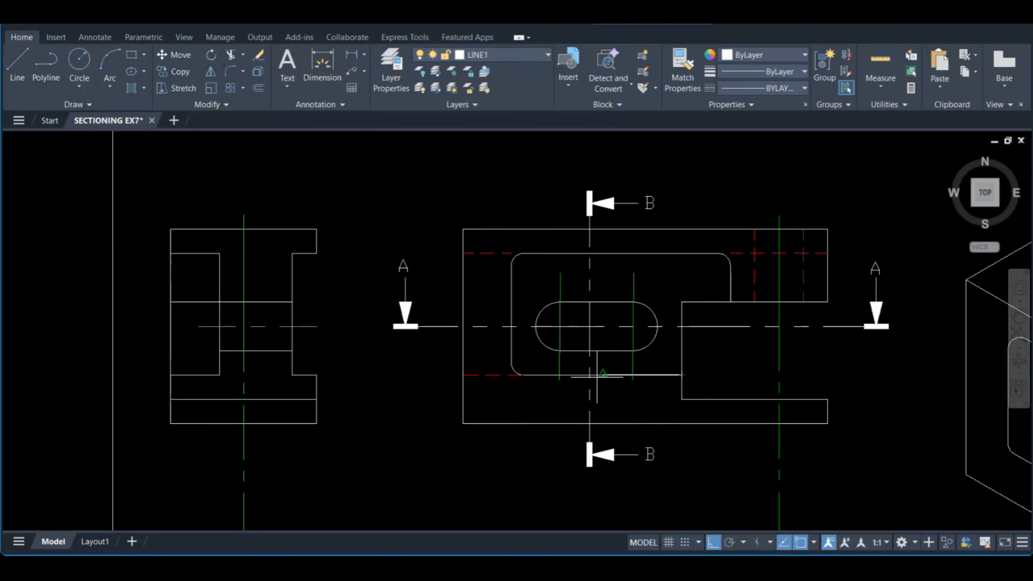
scroll(699, 374, "up", 3)
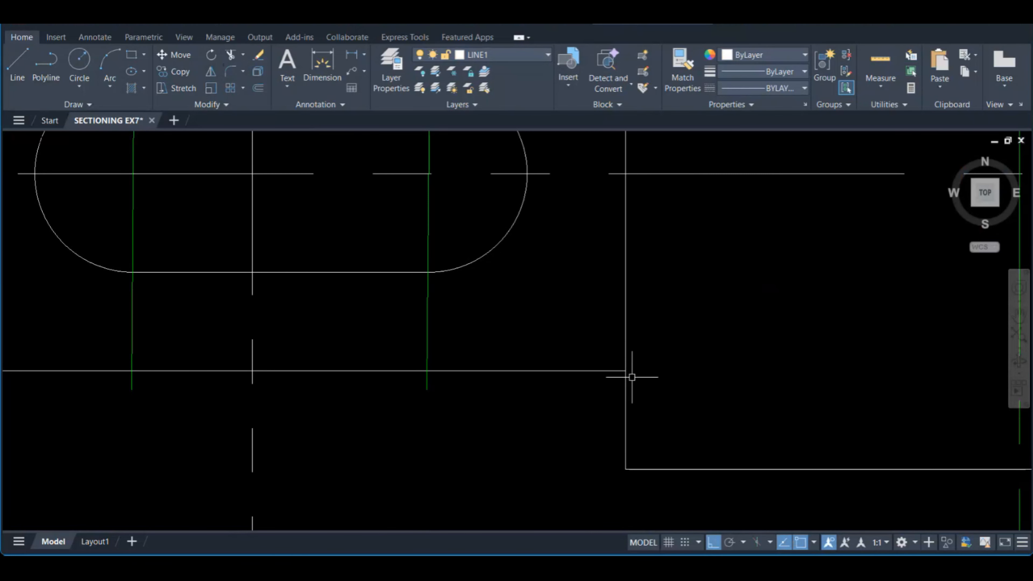
left_click(16, 62)
scroll(291, 339, "down", 4)
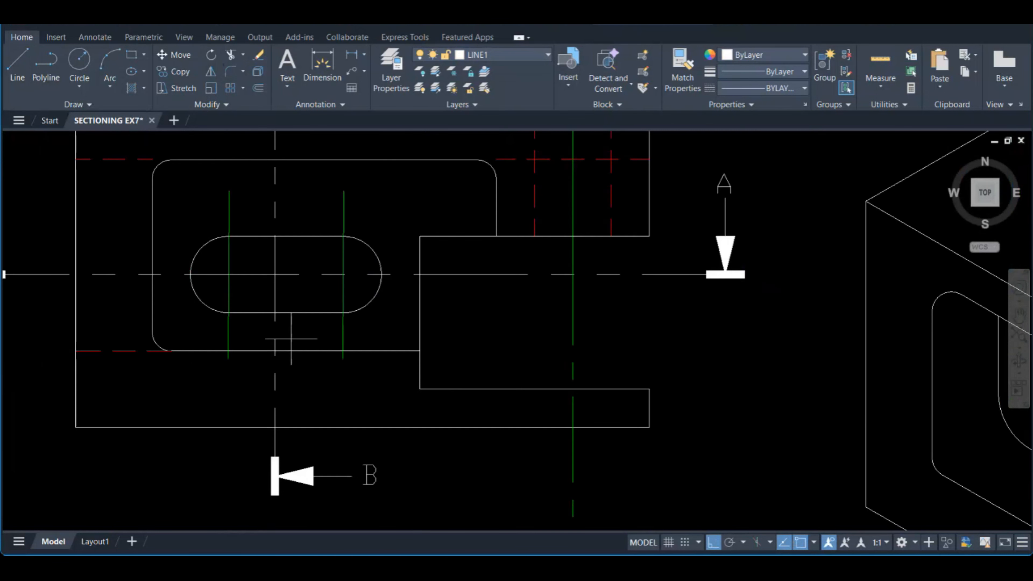
scroll(173, 341, "down", 5)
middle_click_drag(185, 351, 337, 416)
scroll(223, 399, "up", 5)
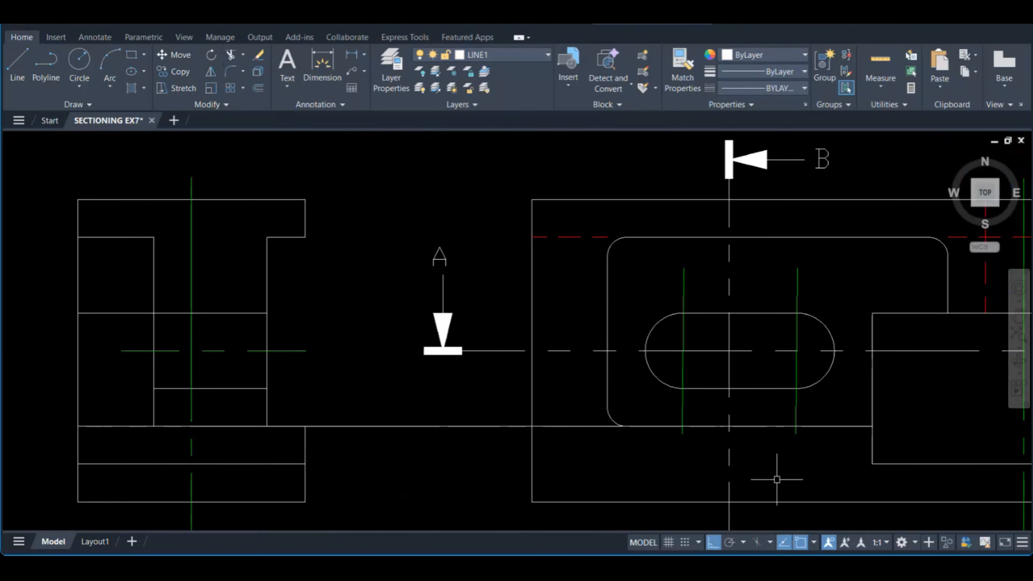
scroll(171, 398, "up", 2)
mouse_move(171, 398)
middle_mouse_down()
mouse_move(185, 364)
mouse_move(209, 345)
middle_mouse_up()
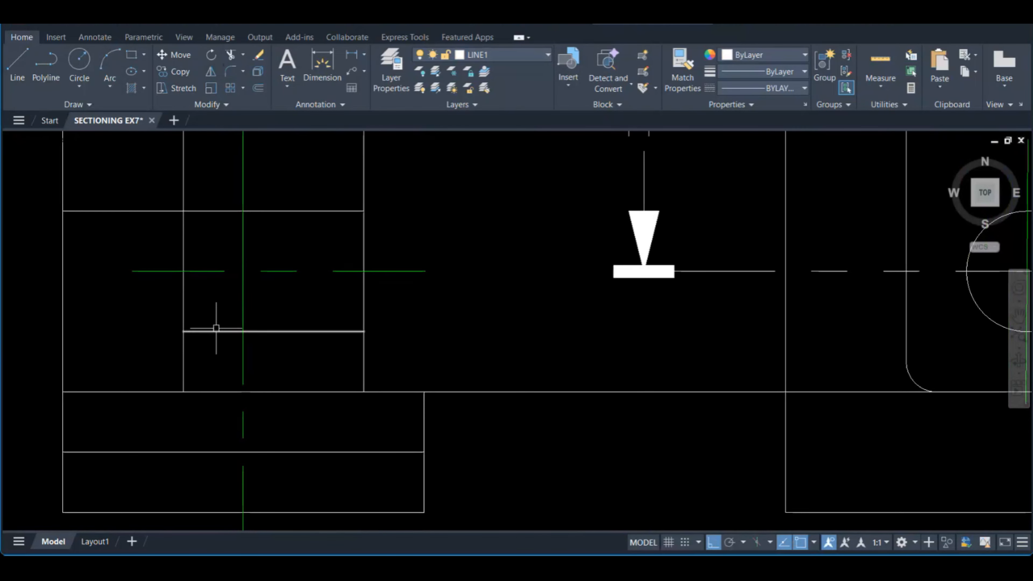
scroll(226, 311, "down", 2)
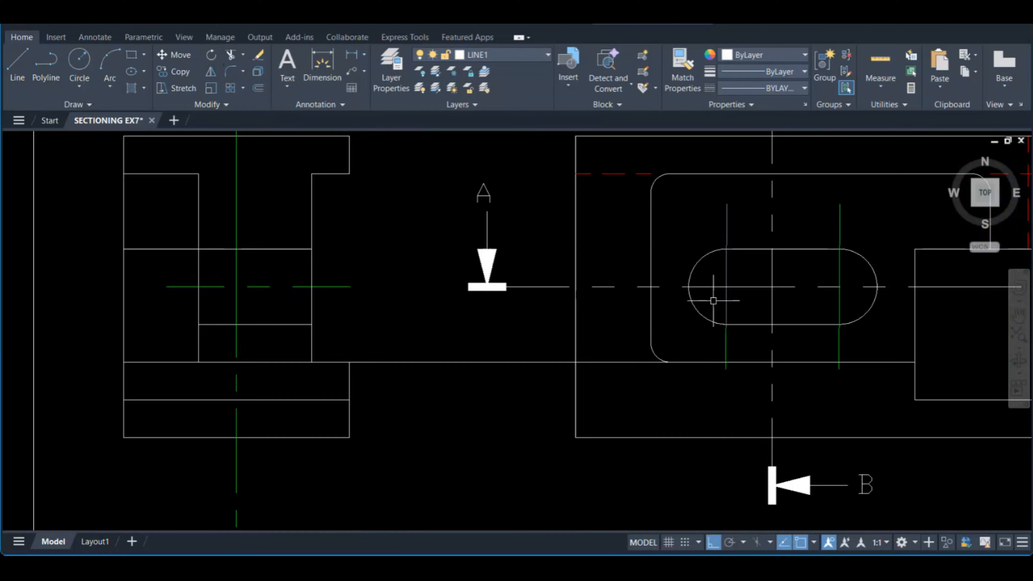
middle_click_drag(174, 281, 203, 331)
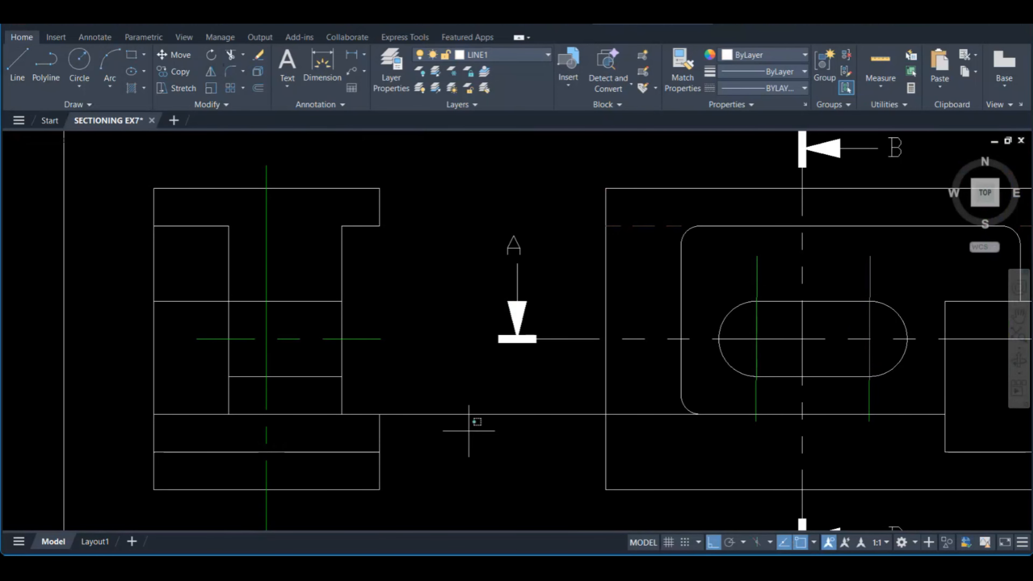
Delete the pocket's projection line and the horizontal notch line near the base of the side view
left_click(451, 414)
key("Escape")
left_click(472, 434)
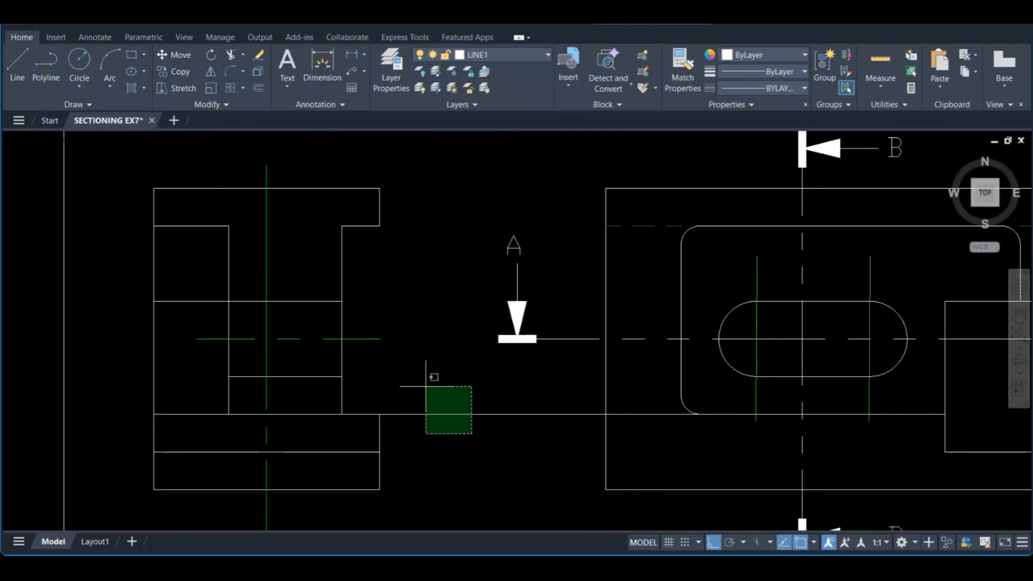
left_click(426, 386)
key("Delete")
left_click(321, 452)
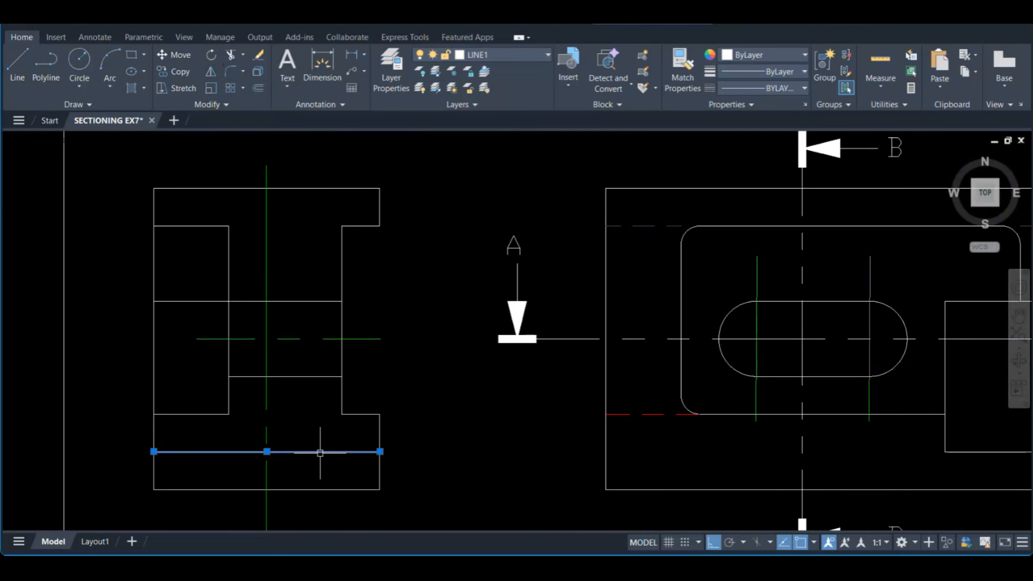
key("Delete")
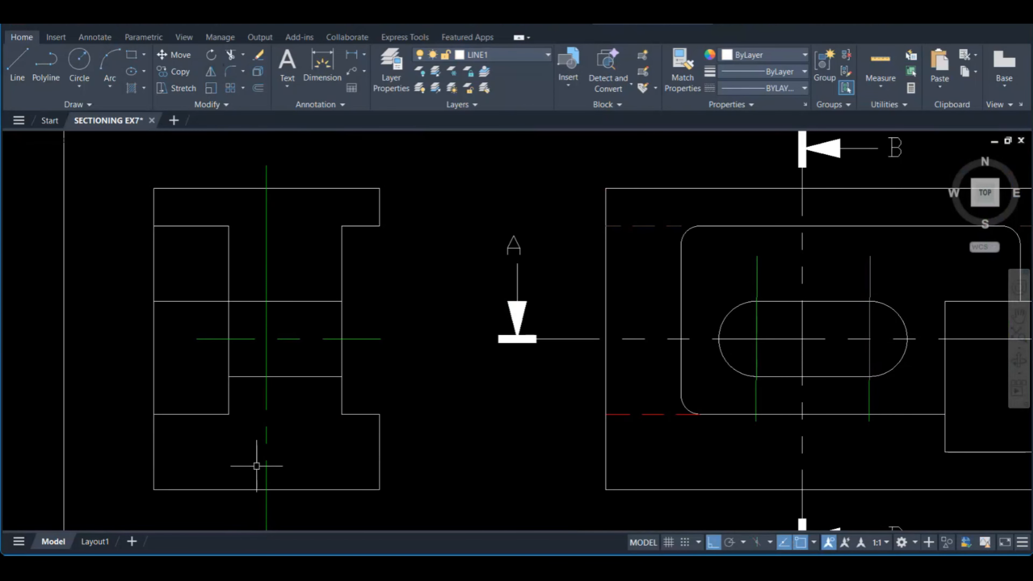
Compare the side view's section outline with the front view's cutting plane B-B and the slot and pocket in the isometric view
middle_click_drag(850, 391, 802, 361)
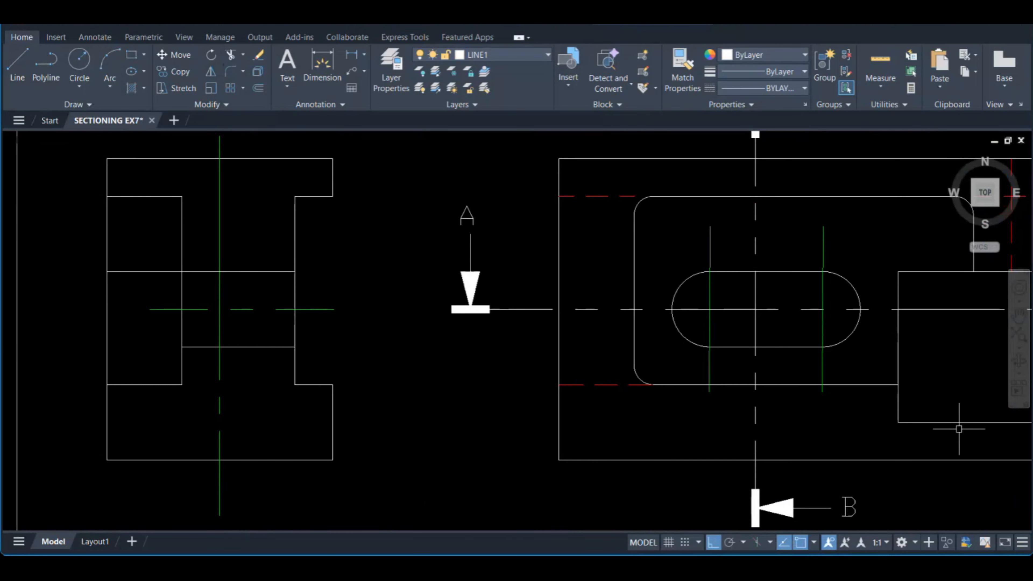
mouse_move(957, 427)
middle_mouse_down()
mouse_move(779, 407)
mouse_move(689, 420)
middle_mouse_up()
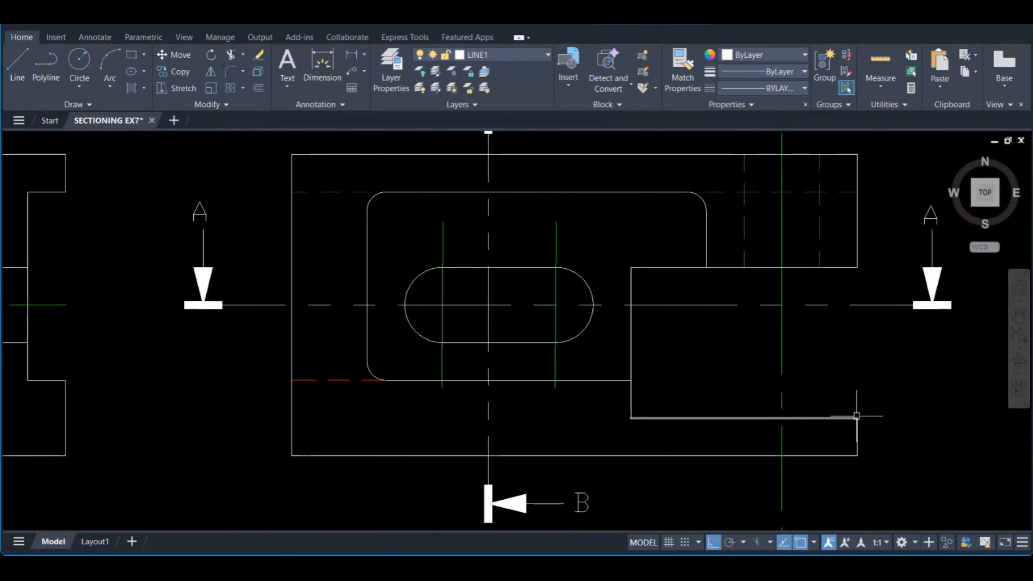
mouse_move(461, 346)
middle_mouse_down()
mouse_move(768, 307)
mouse_move(795, 365)
middle_mouse_up()
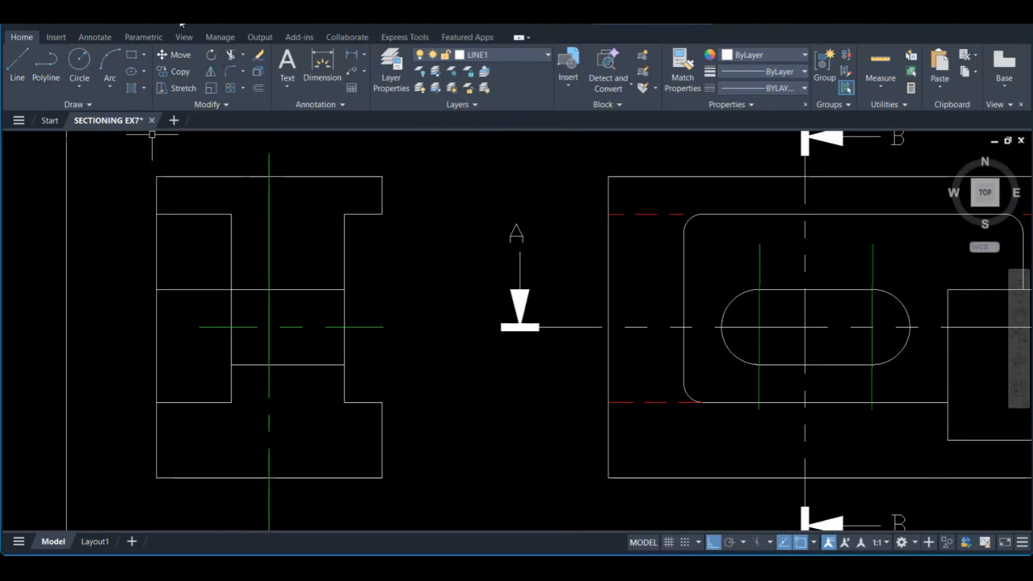
left_click(156, 21)
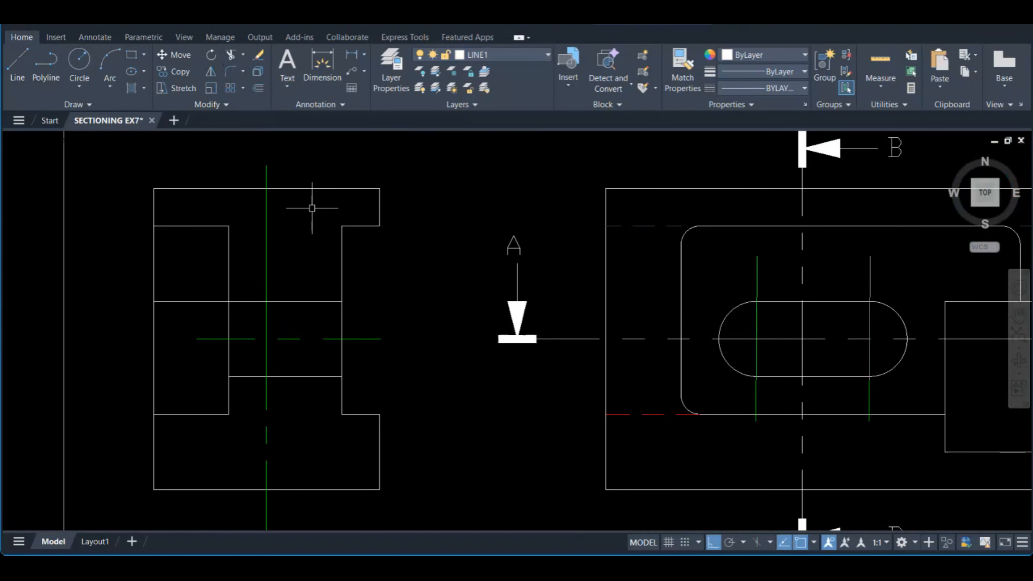
middle_click_drag(290, 282, 269, 257)
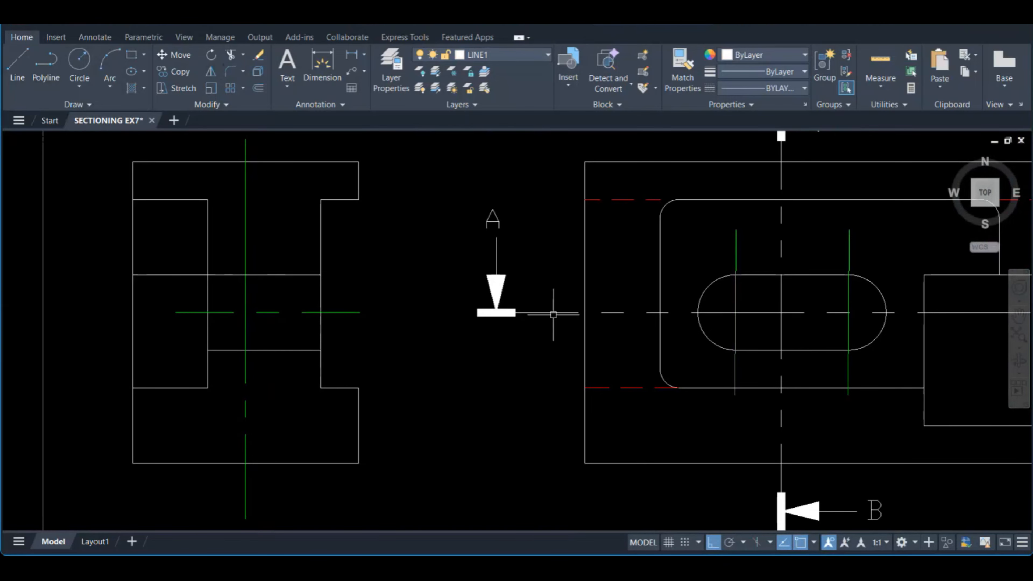
mouse_move(553, 311)
middle_mouse_down()
mouse_move(491, 290)
mouse_move(327, 269)
middle_mouse_up()
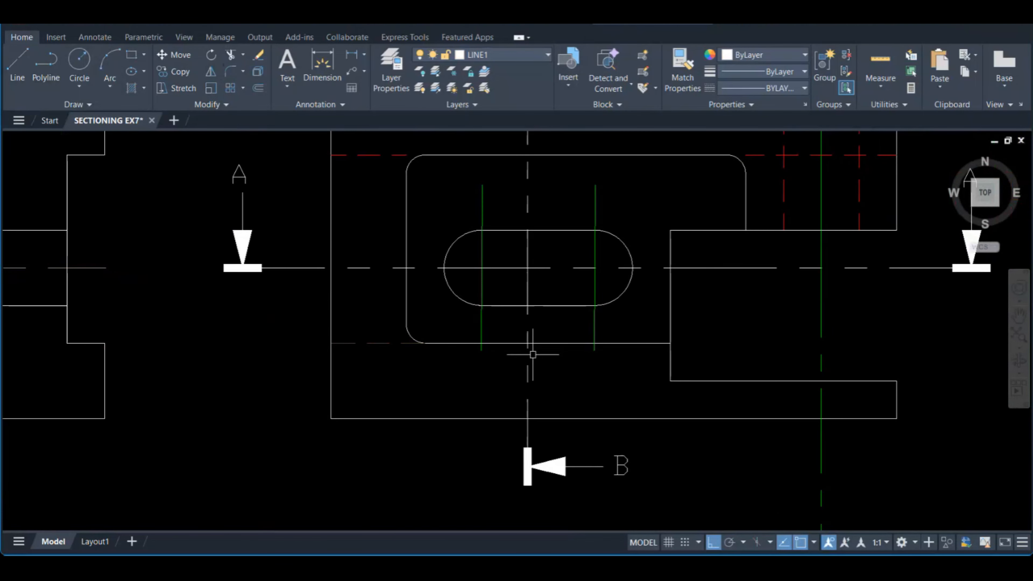
middle_click_drag(610, 331, 244, 225)
scroll(400, 241, "down", 2)
middle_click_drag(537, 295, 363, 238)
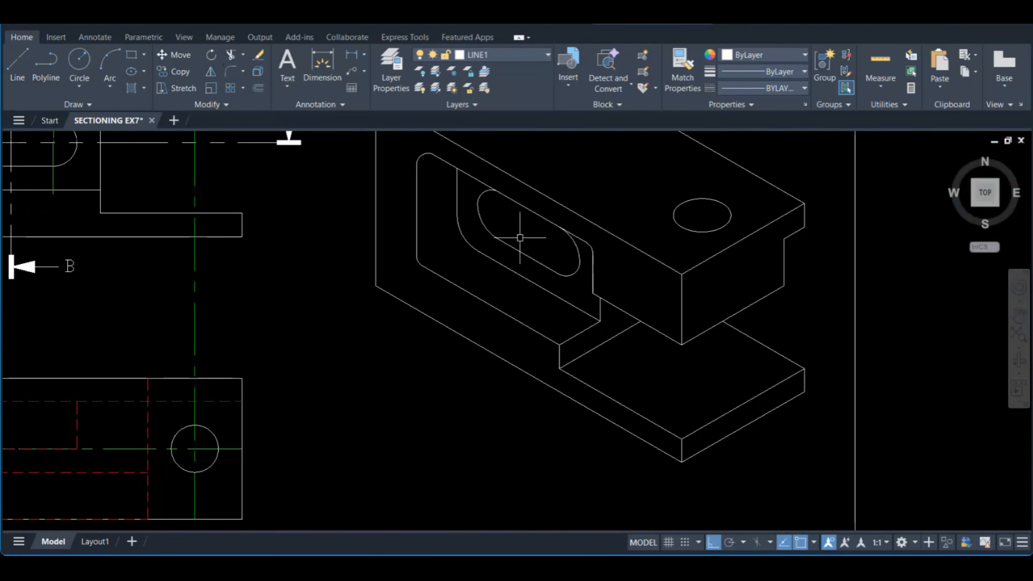
middle_click_drag(533, 231, 509, 339)
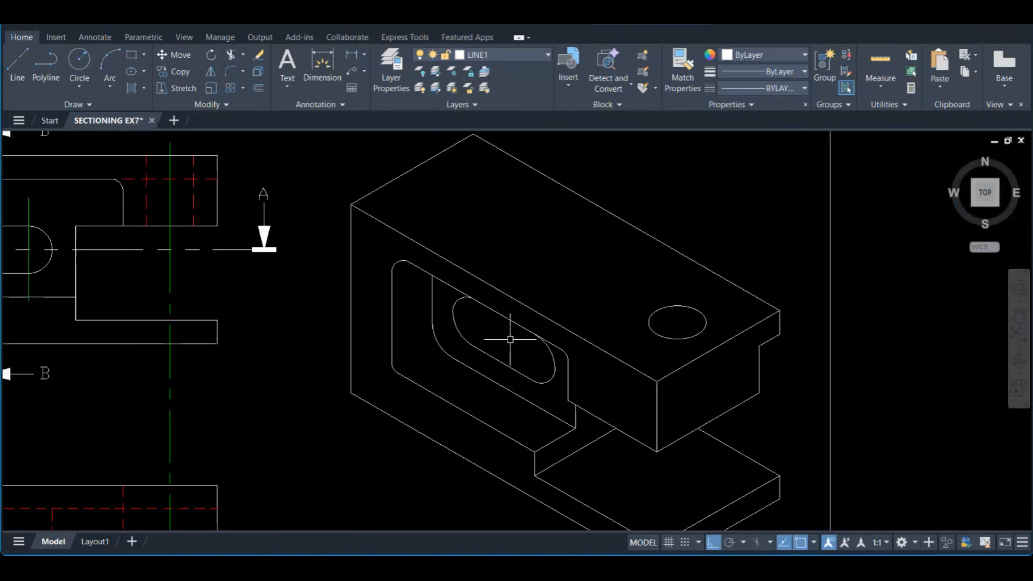
Draw a vertical cutting line down the isometric view's front face, from the upper front edge above the slot past the base
left_click(21, 70)
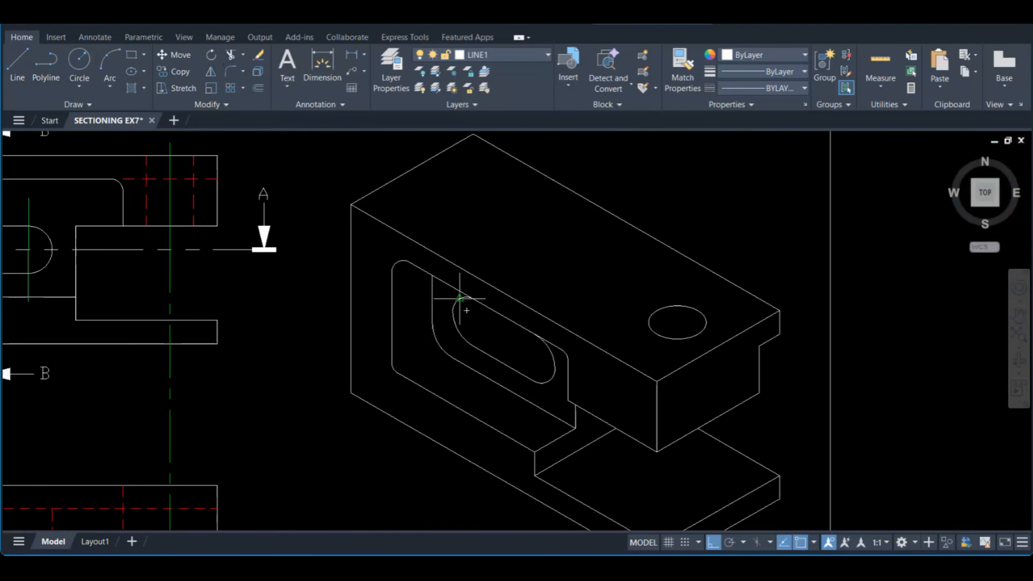
left_click(505, 292)
middle_click_drag(485, 369, 491, 304)
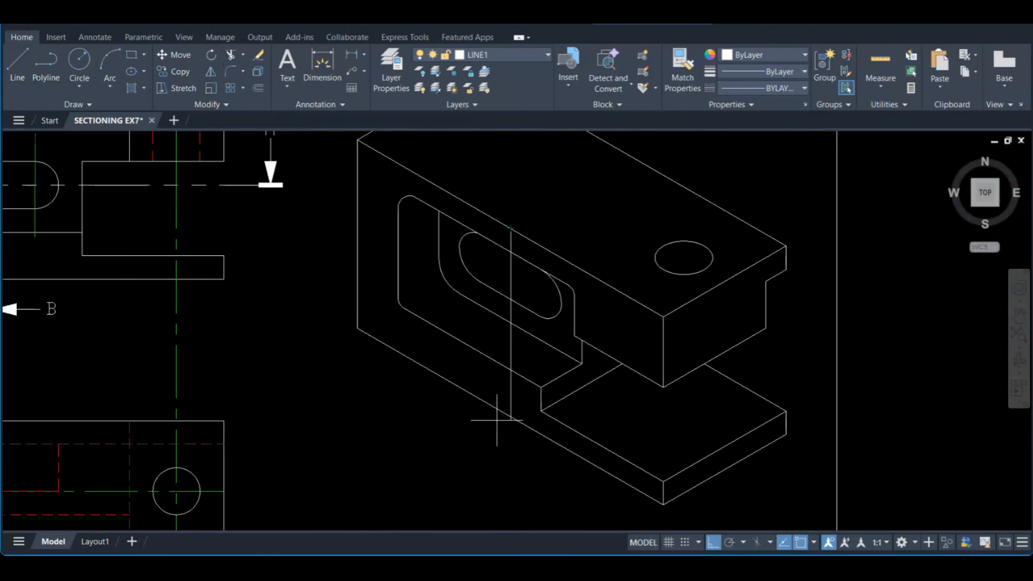
key("Escape")
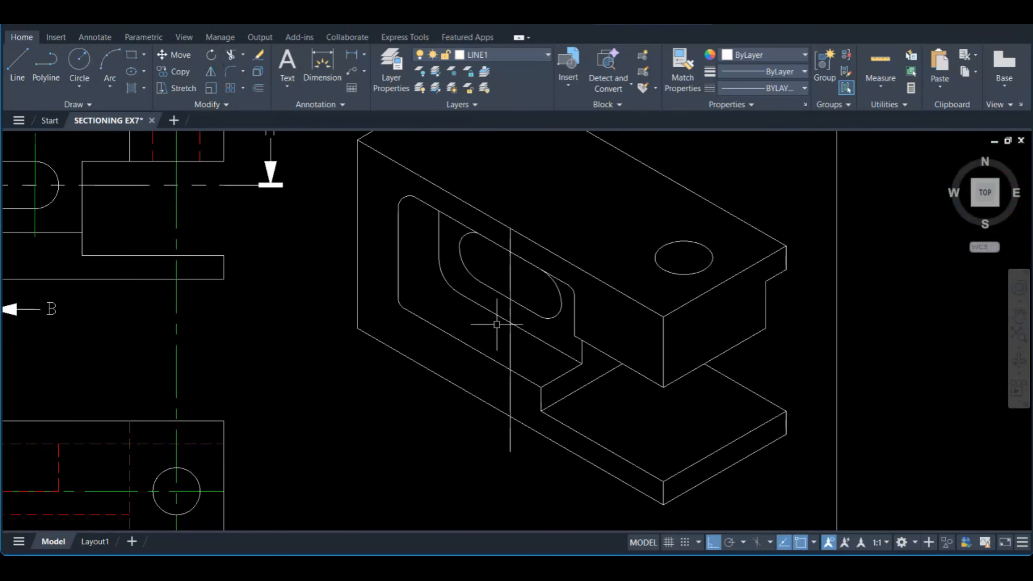
Draw the cutting line across the isometric view's top face, from the vertical line's upper end to the rear edge
left_click(20, 67)
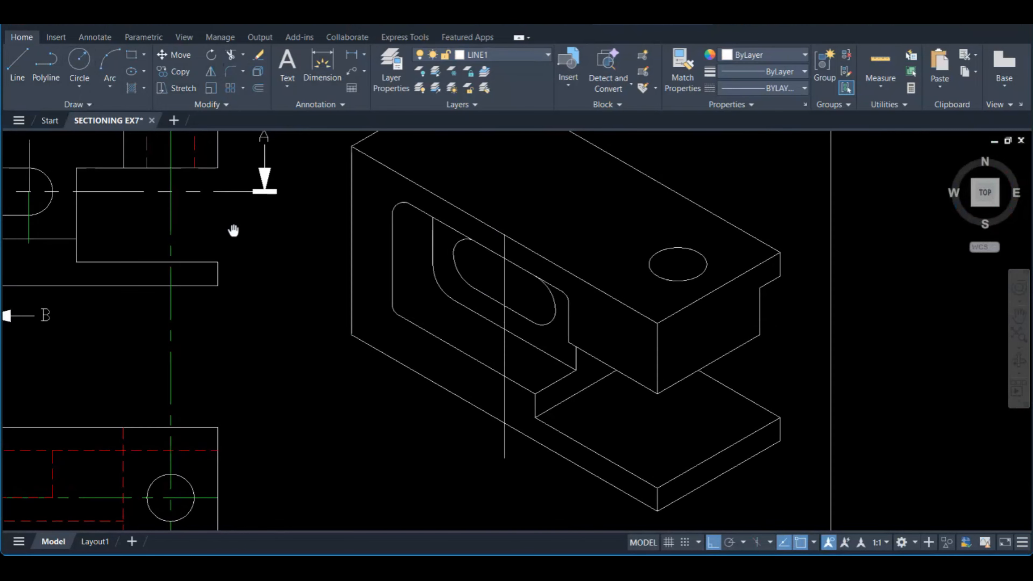
middle_click_drag(470, 235, 427, 296)
left_click(468, 289)
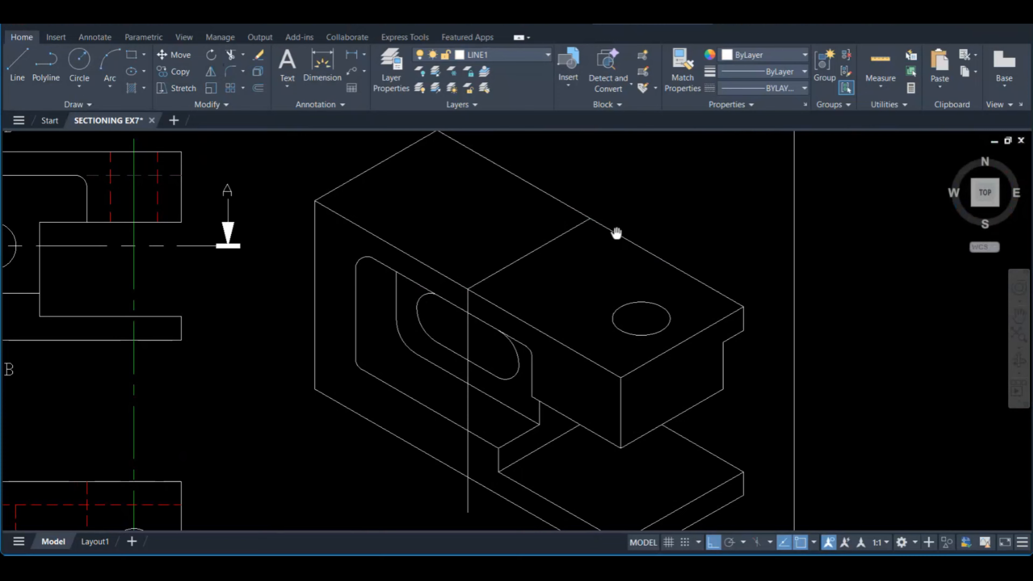
middle_click_drag(618, 234, 602, 161)
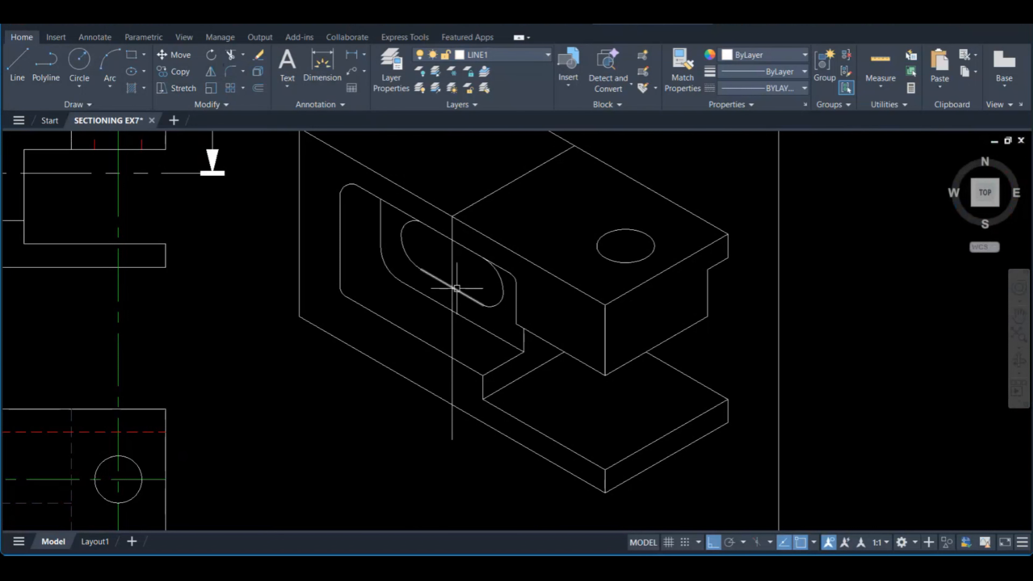
mouse_move(469, 299)
middle_mouse_down()
mouse_move(701, 323)
mouse_move(744, 346)
middle_mouse_up()
middle_click_drag(646, 337, 769, 286)
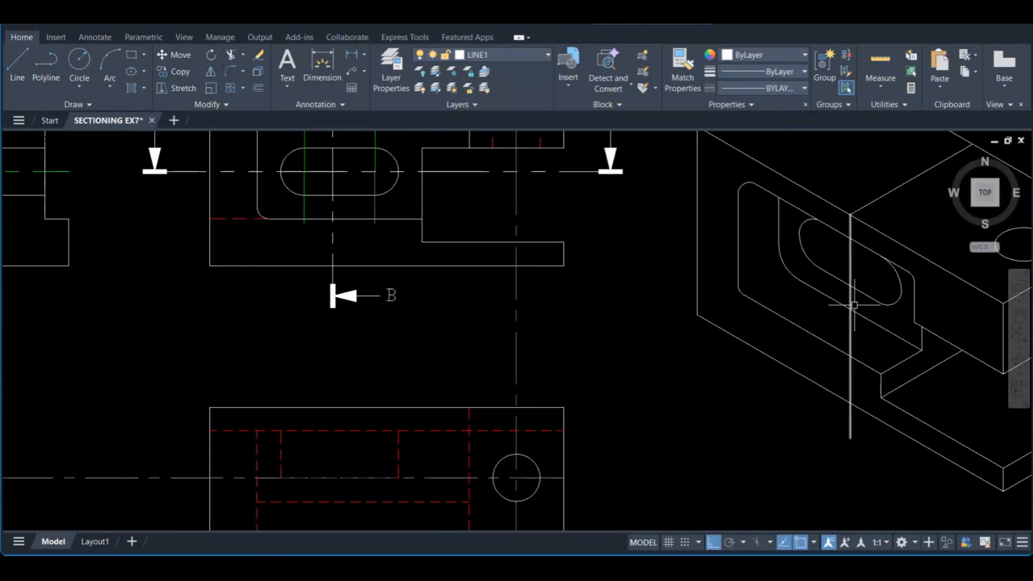
left_click(46, 58)
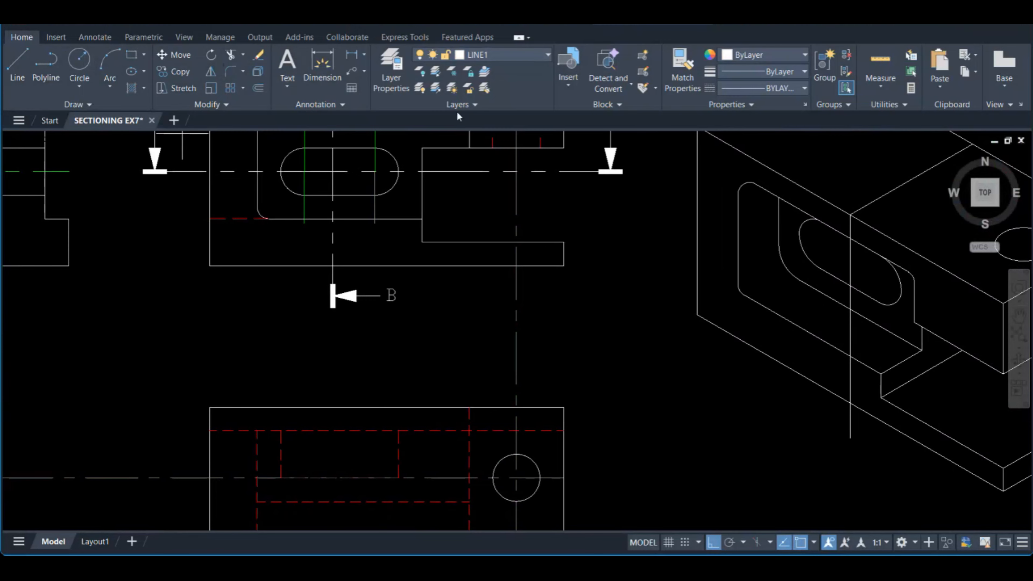
left_click(851, 309)
left_click(841, 327)
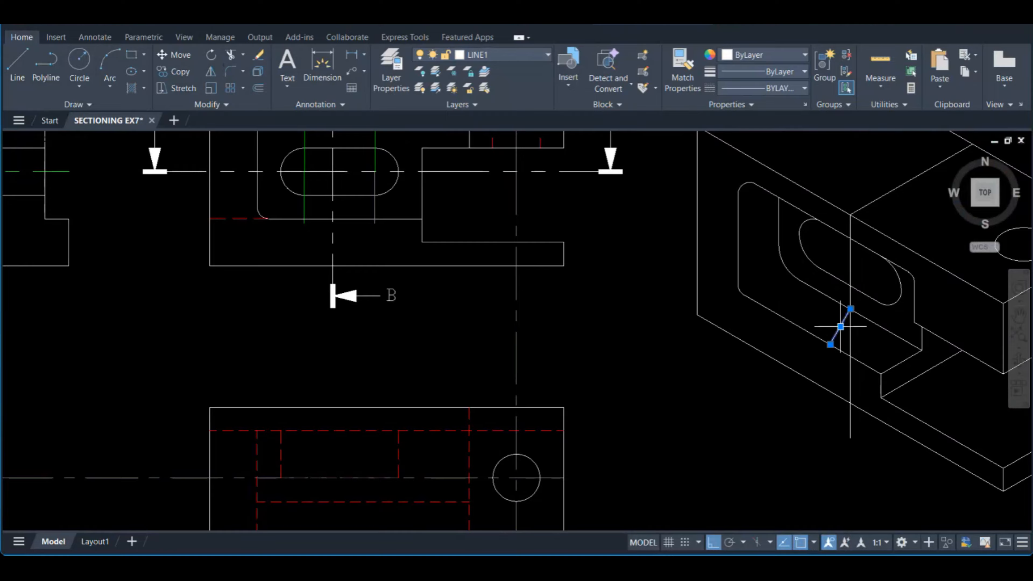
key("Delete")
left_click(15, 63)
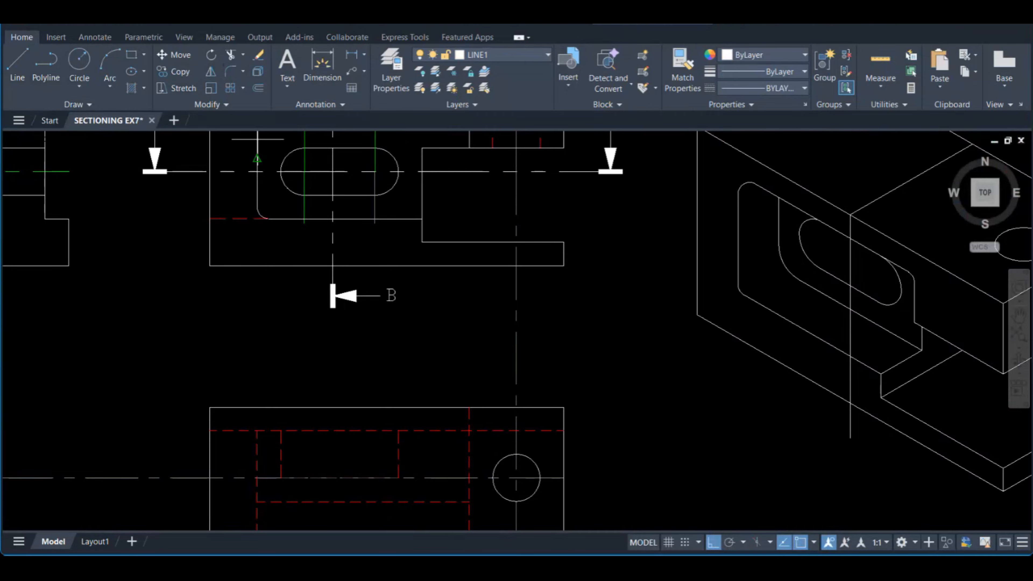
left_click(850, 309)
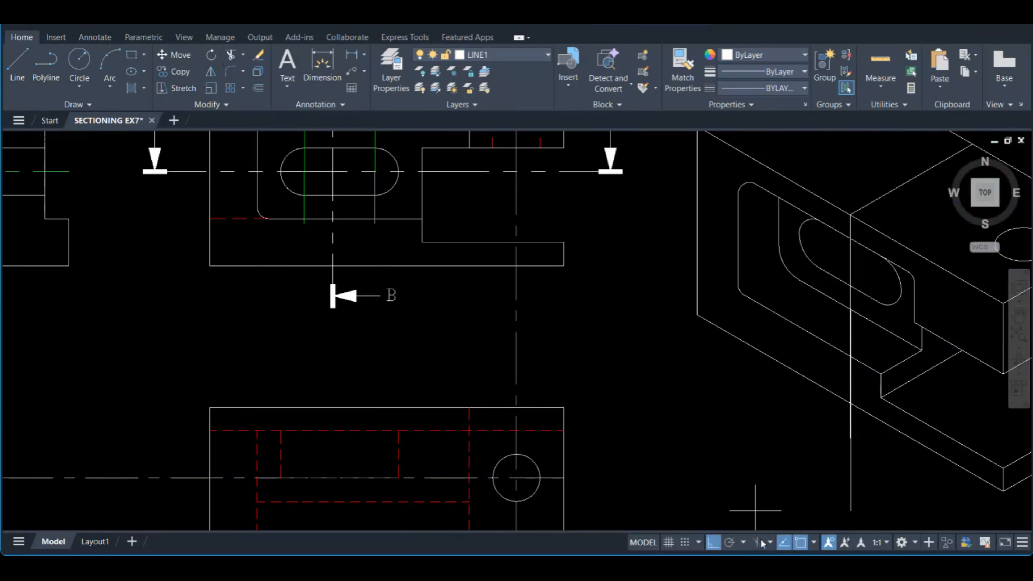
key("Escape")
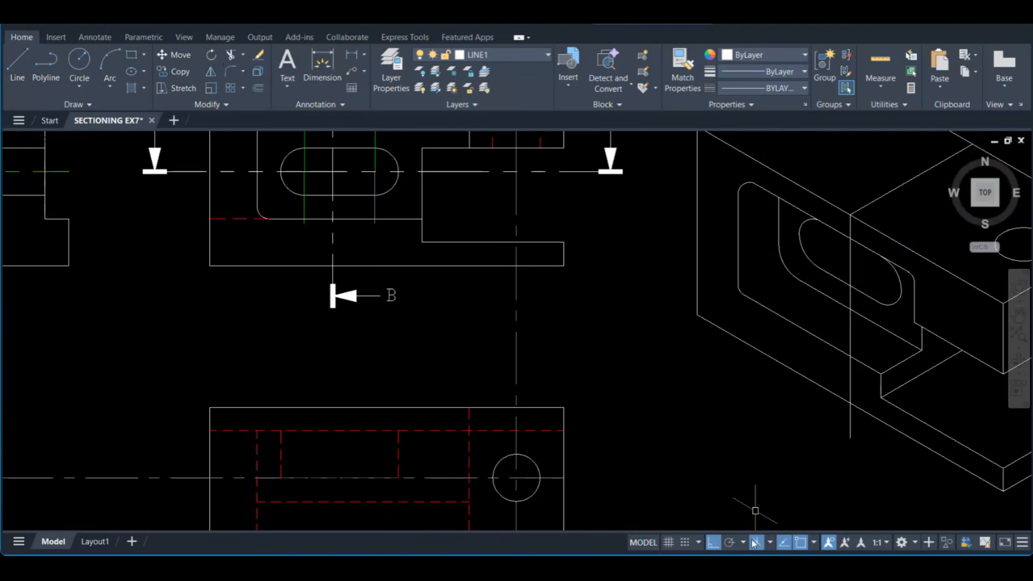
In isometric drafting, continue the cutting line outward across the pocket floor and vertically down the front face past the base edge
left_click(17, 63)
left_click(851, 311)
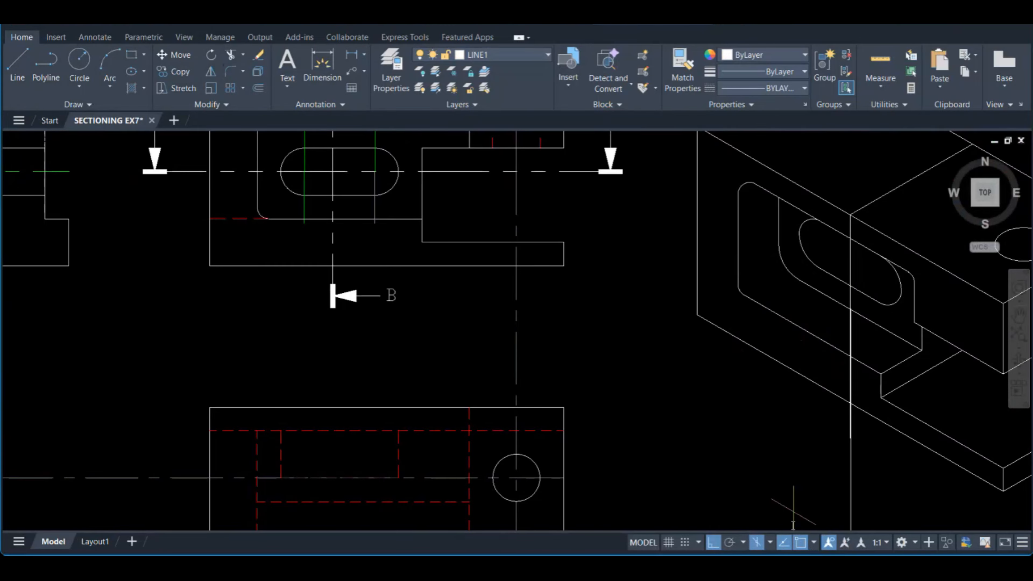
key("F5")
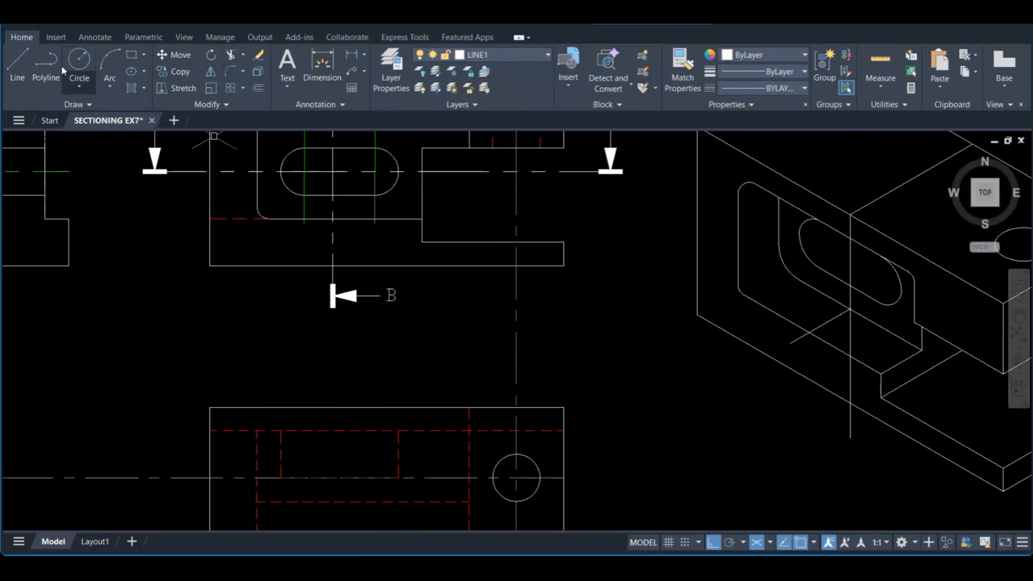
left_click(19, 61)
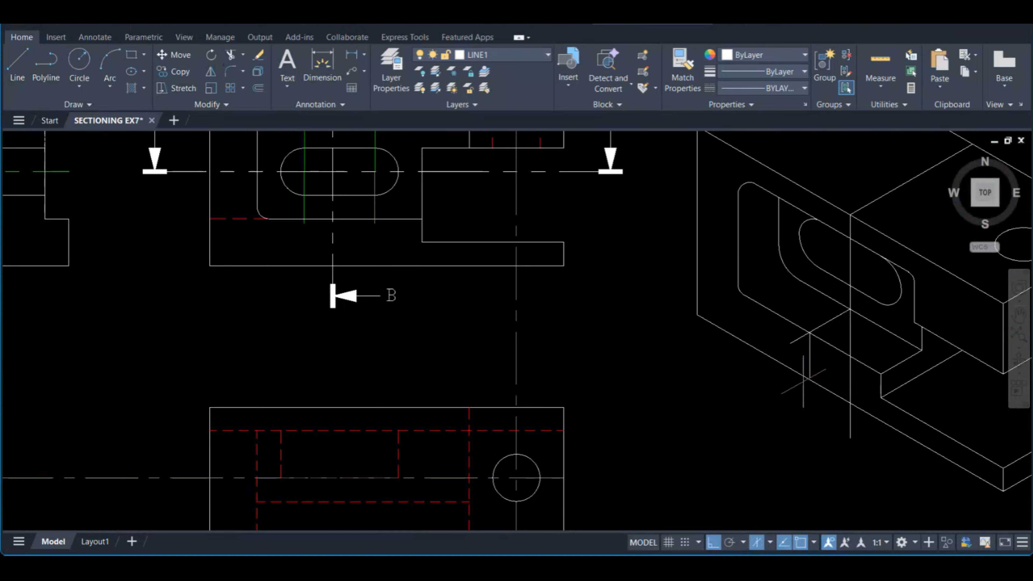
left_click(805, 405)
key("Escape")
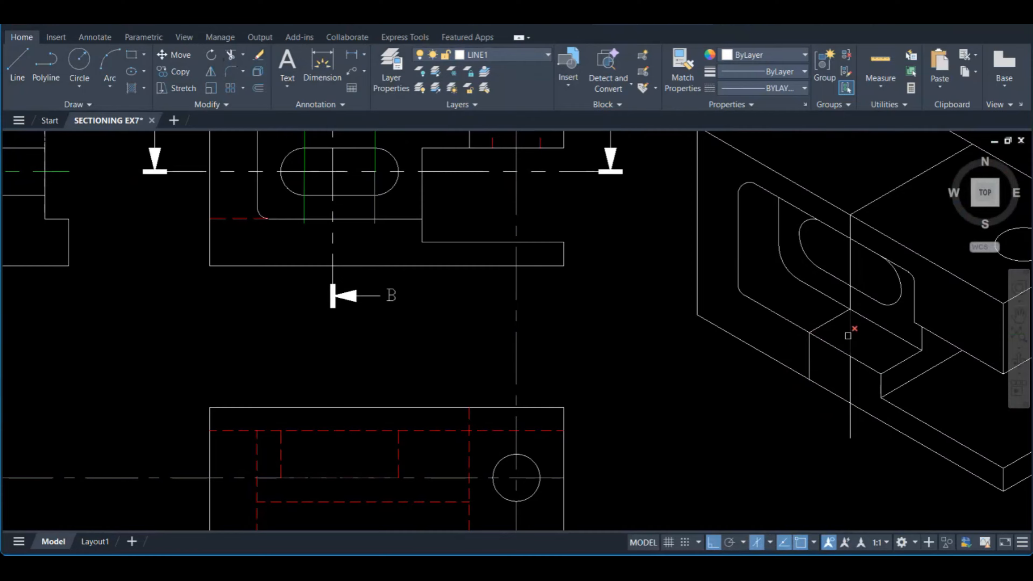
Trim the surplus lengths of the isometric view's vertical cutting lines below the pocket floor and the base edge
left_click(850, 384)
middle_click_drag(819, 427, 712, 428)
left_click(784, 454)
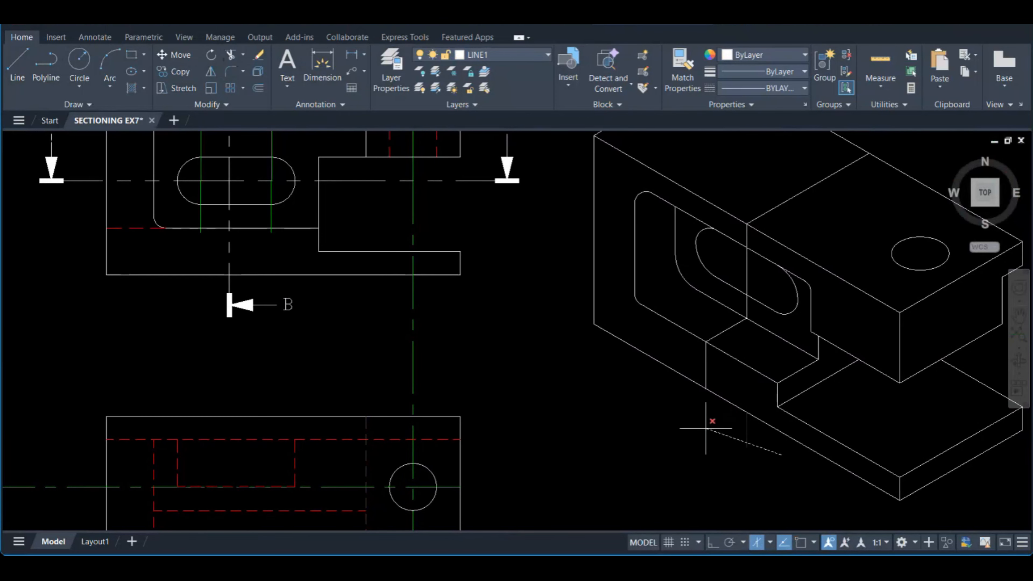
left_click(710, 429)
Hatch the cut areas above and below the slot in the side view with the ANSI31 pattern on the HATCH layer
middle_click_drag(714, 363, 677, 402)
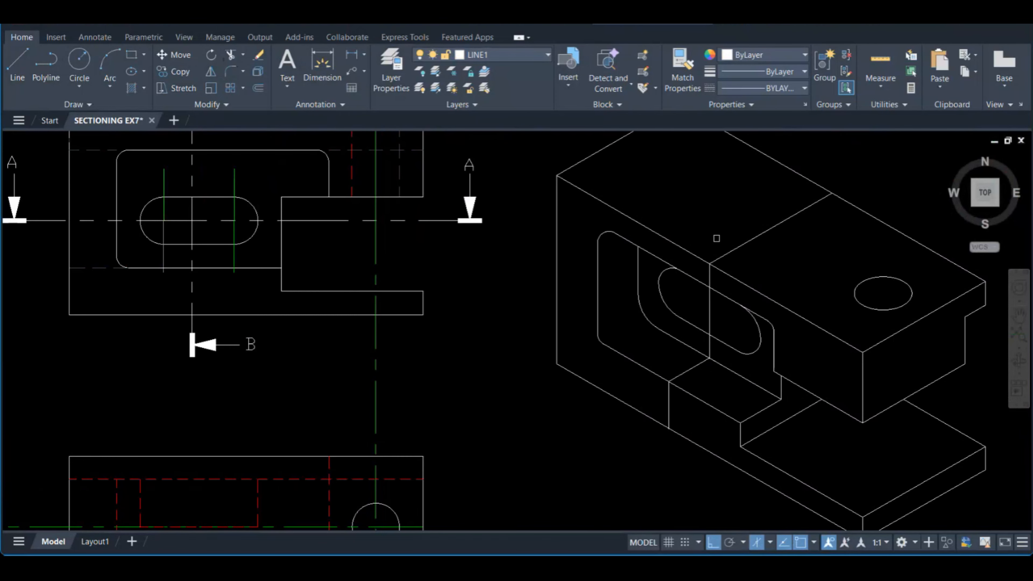
middle_click_drag(757, 325, 865, 341)
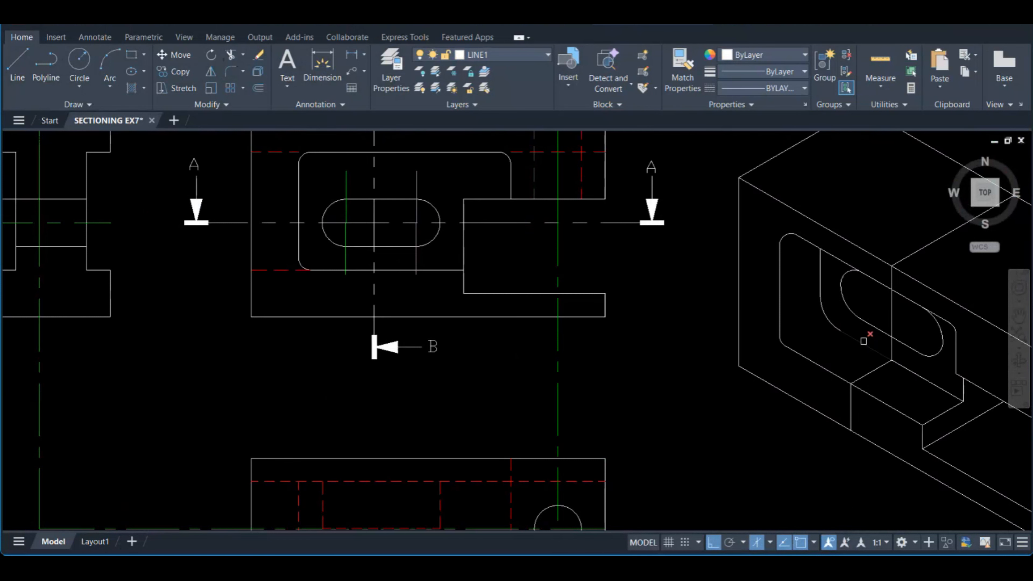
scroll(864, 342, "down", 2)
middle_click_drag(329, 267, 319, 289)
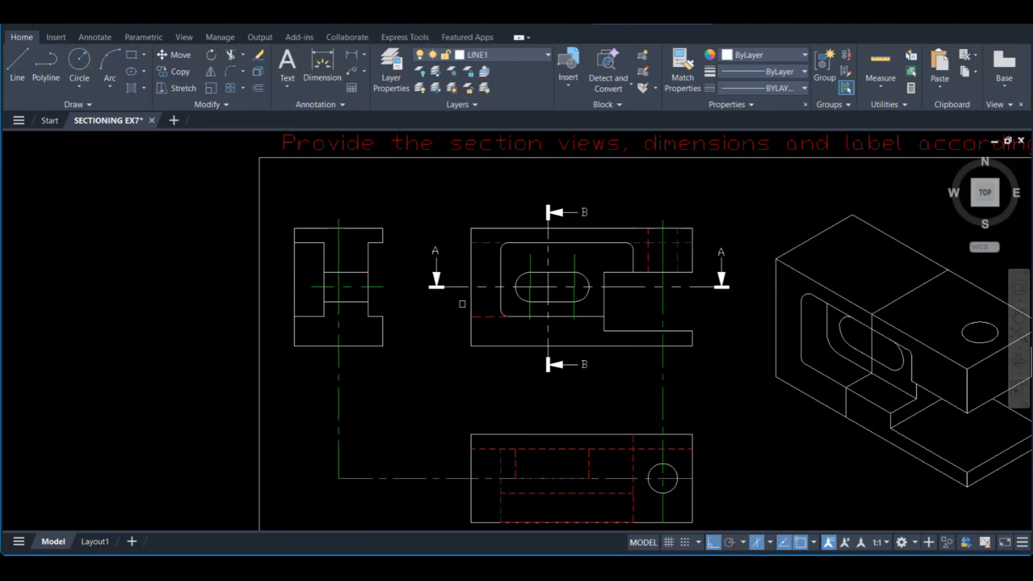
middle_click_drag(441, 321, 421, 326)
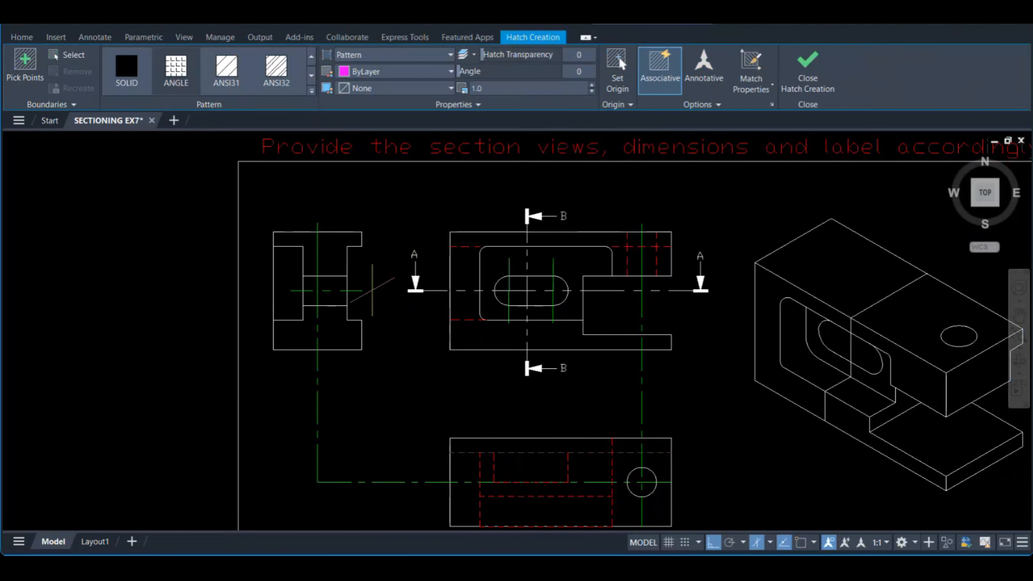
left_click(227, 72)
left_click(331, 253)
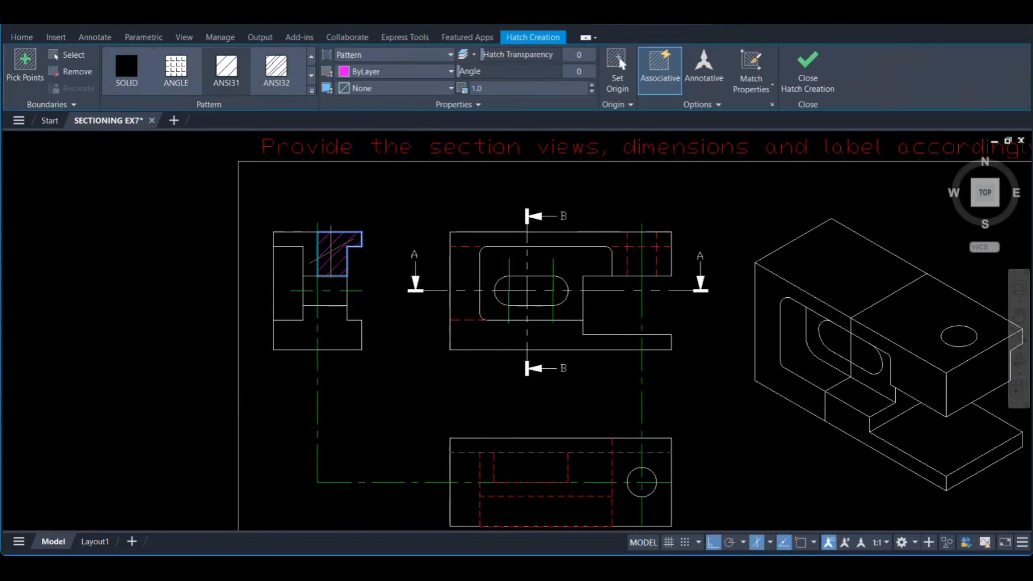
left_click(314, 243)
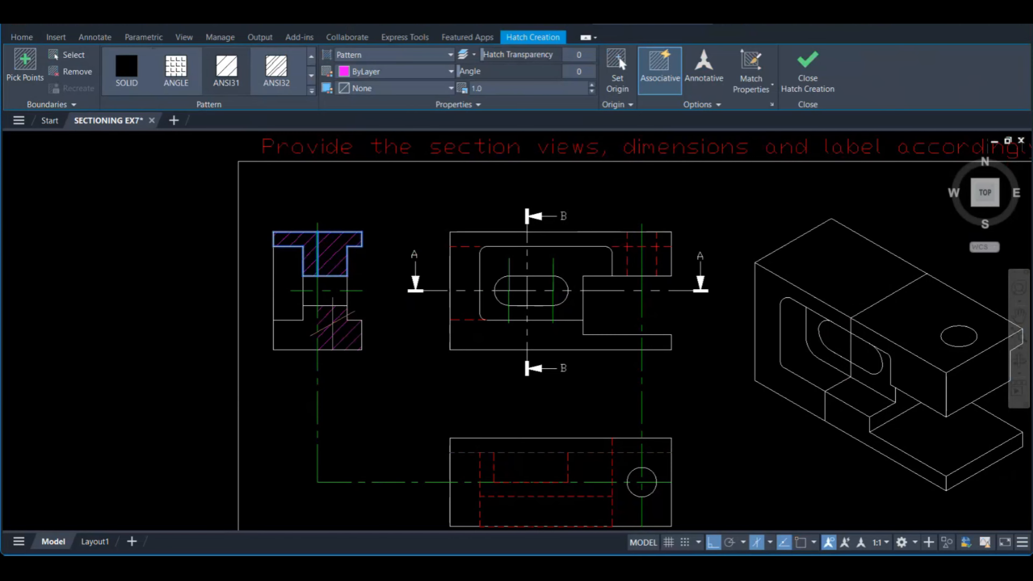
left_click(332, 328)
left_click(313, 328)
key("Return")
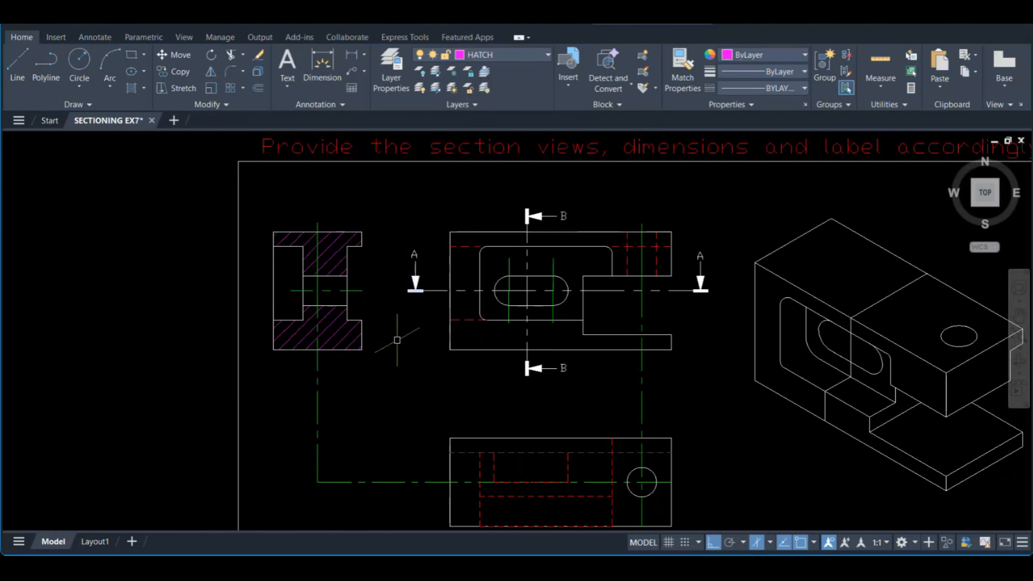
Delete the B-B cutting lines from the top face, front face and pocket floor of the isometric view
mouse_move(417, 406)
middle_mouse_down()
mouse_move(399, 429)
mouse_move(378, 424)
middle_mouse_up()
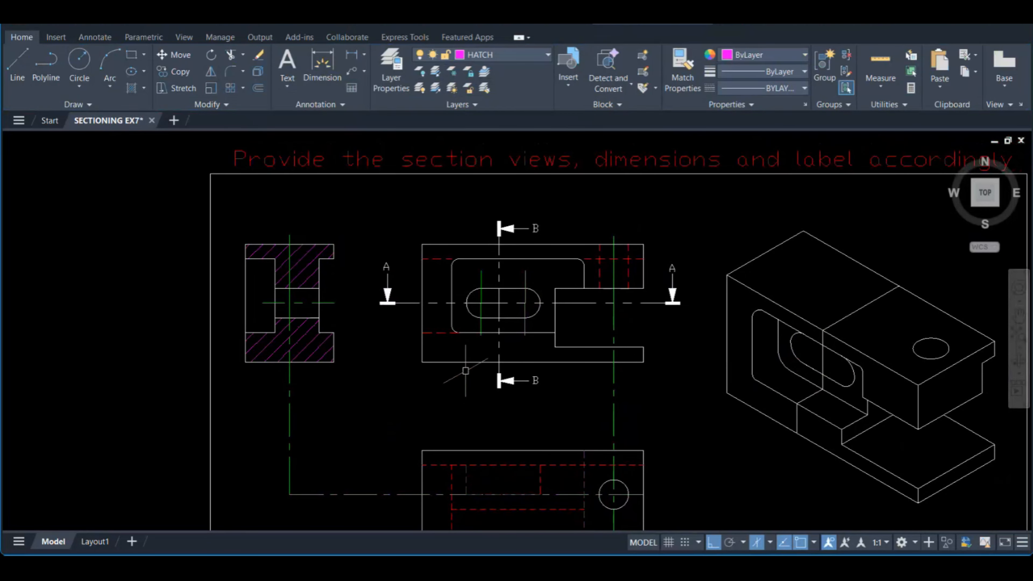
middle_click_drag(281, 344, 253, 337)
middle_click_drag(446, 369, 380, 365)
mouse_move(512, 461)
middle_mouse_down()
mouse_move(528, 371)
mouse_move(508, 375)
mouse_move(501, 421)
middle_mouse_up()
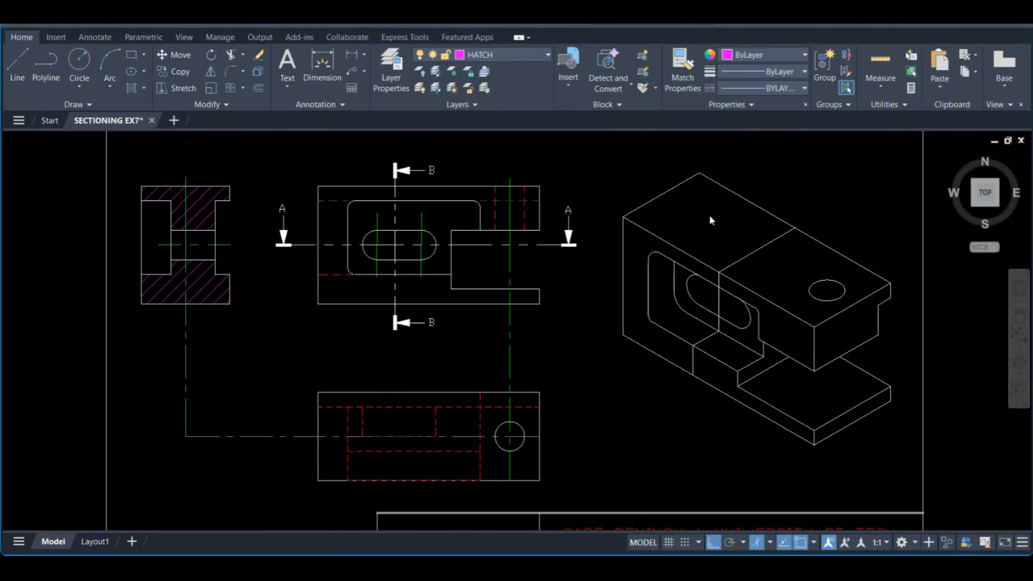
left_click(779, 260)
left_click(729, 236)
left_click(764, 265)
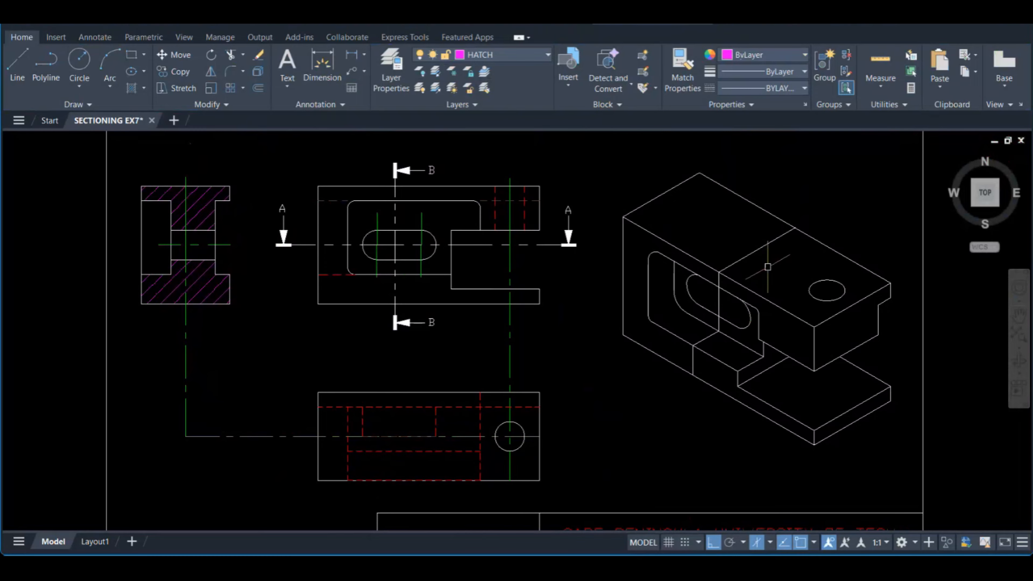
left_click(772, 267)
left_click(750, 252)
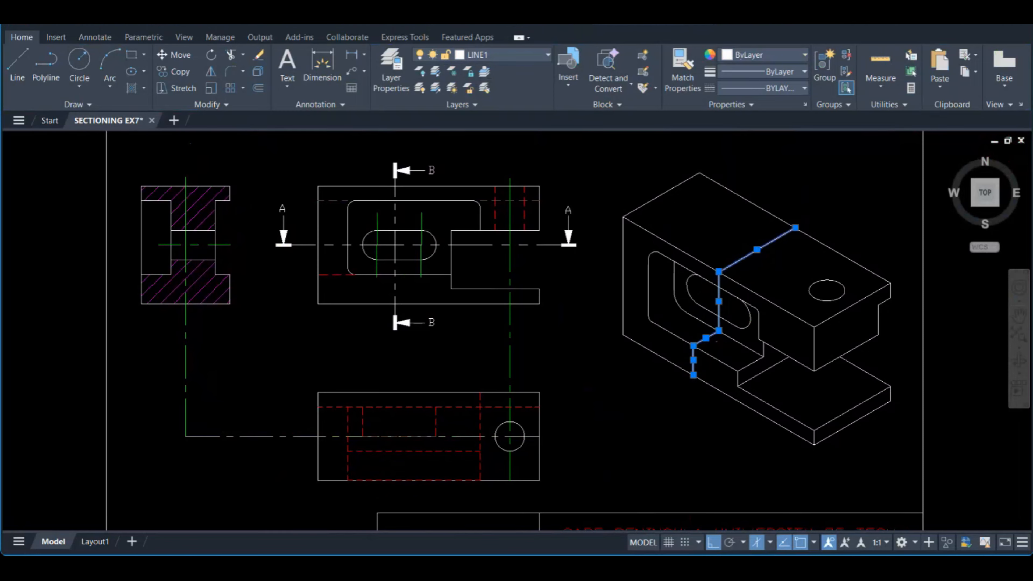
key("Escape")
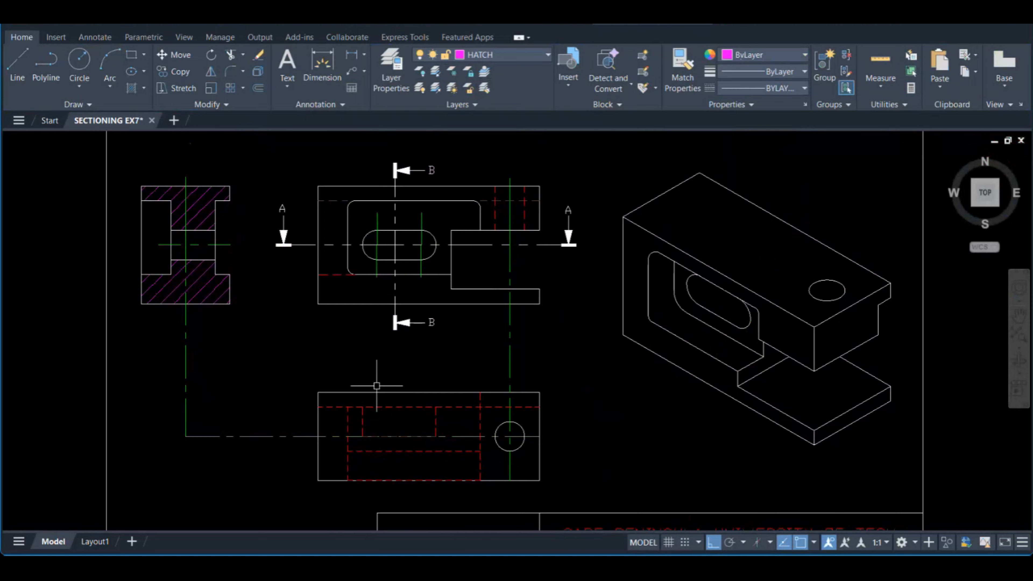
left_click(16, 67)
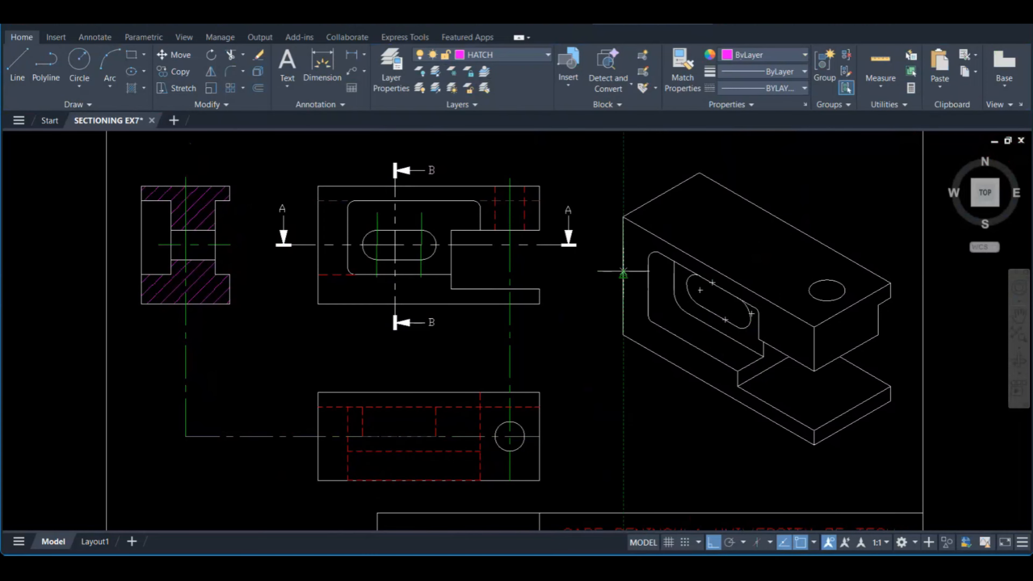
left_click(623, 272)
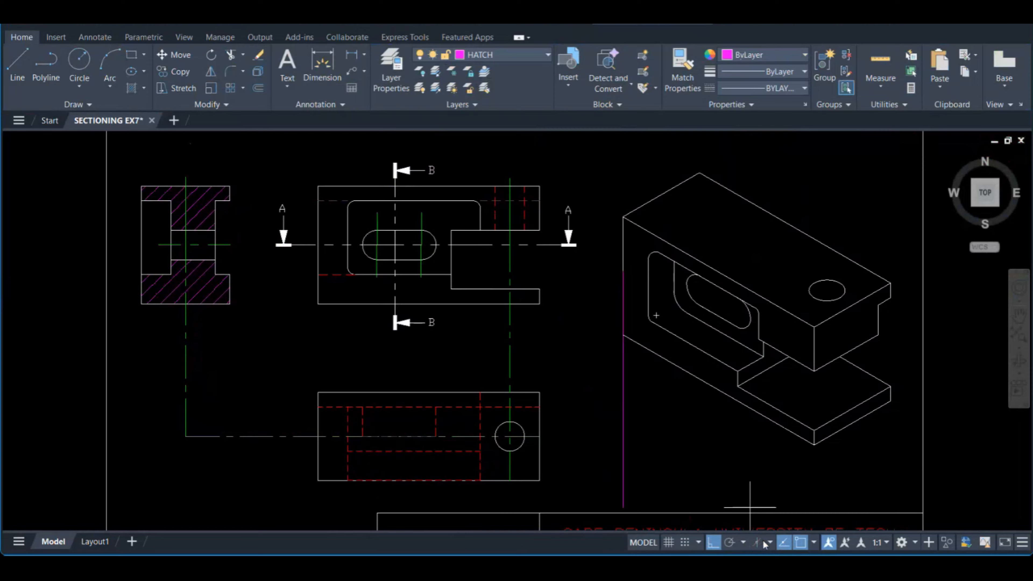
key("Escape")
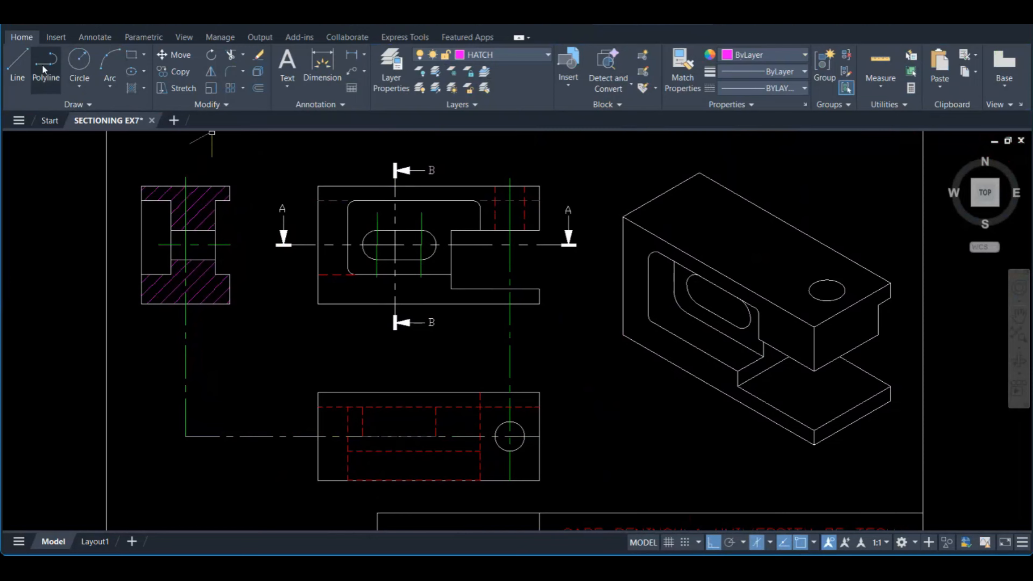
Draw the isometric view's A-A cutting line into the pocket and along its rear wall on the HATCH layer, deleting the full-length front-face line
left_click(17, 65)
left_click(622, 276)
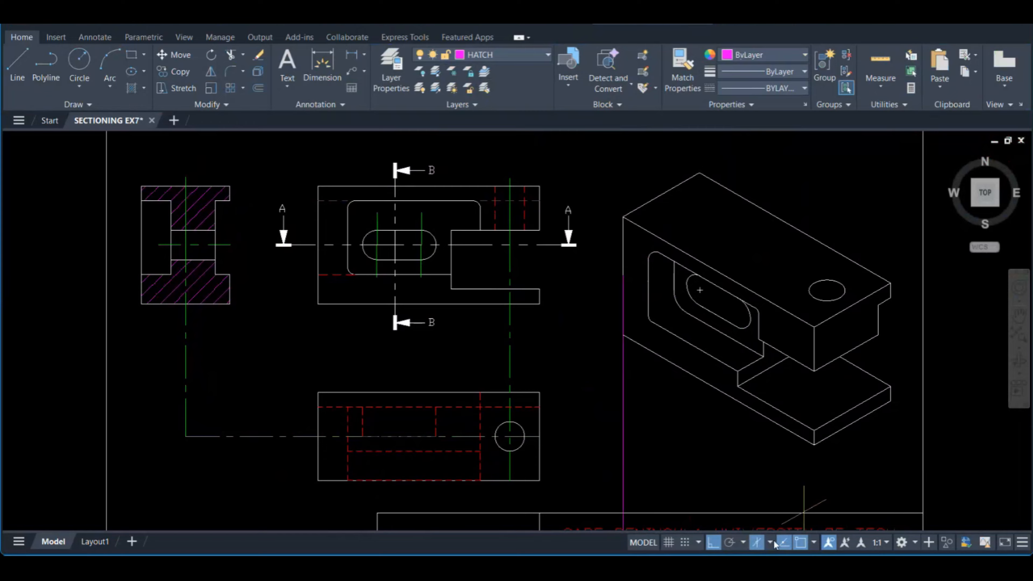
key("F5")
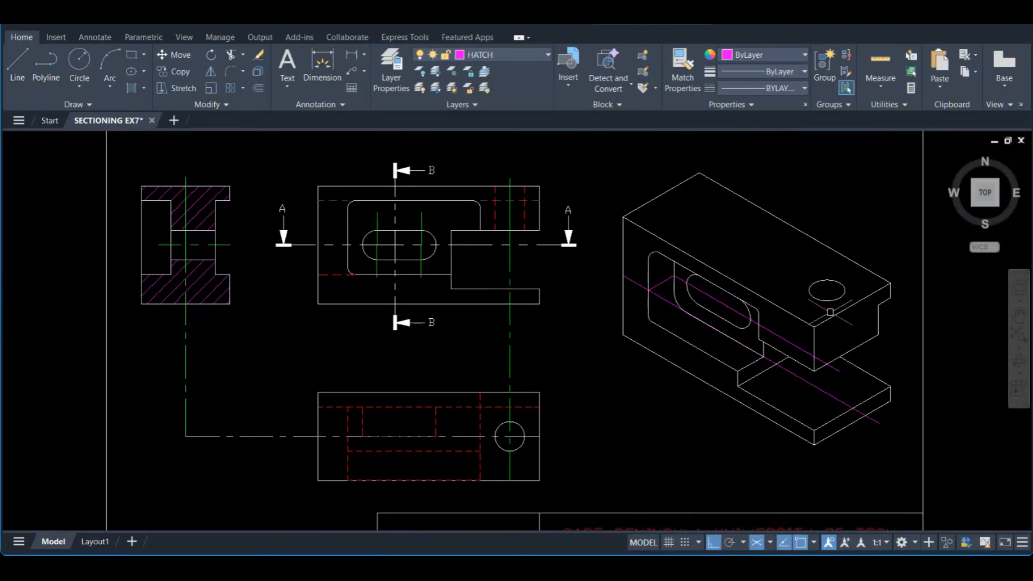
left_click(667, 302)
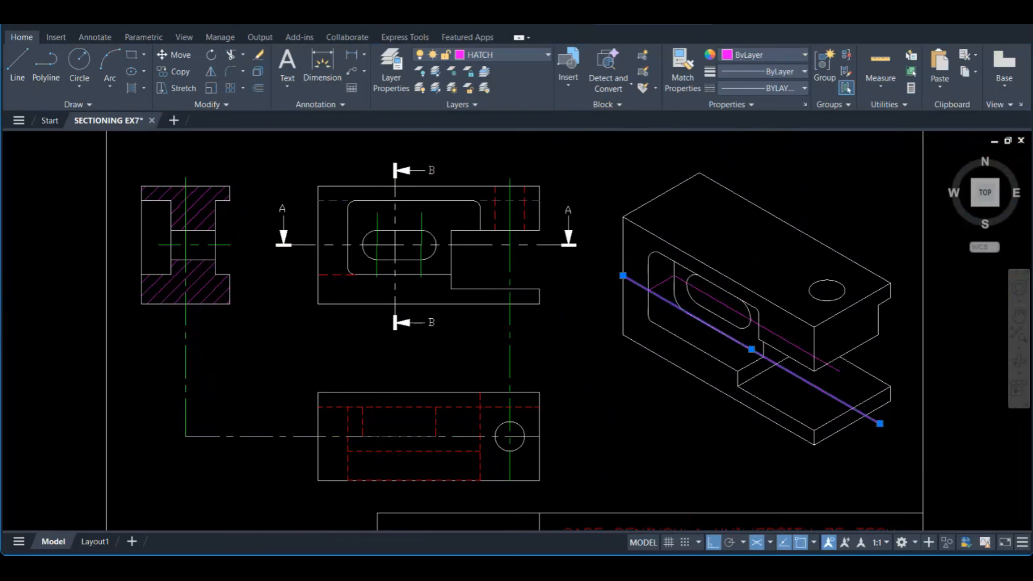
key("Delete")
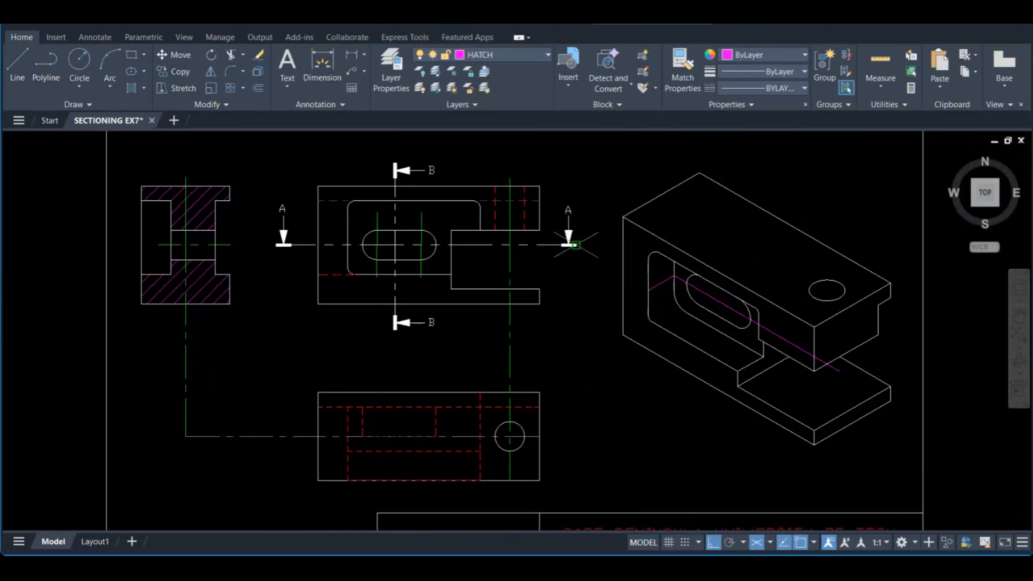
Draw a short cutting-line segment across the isometric front face between the pocket's left edge and the block's left vertical edge
left_click(649, 290)
left_click(623, 276)
middle_click_drag(476, 412, 468, 406)
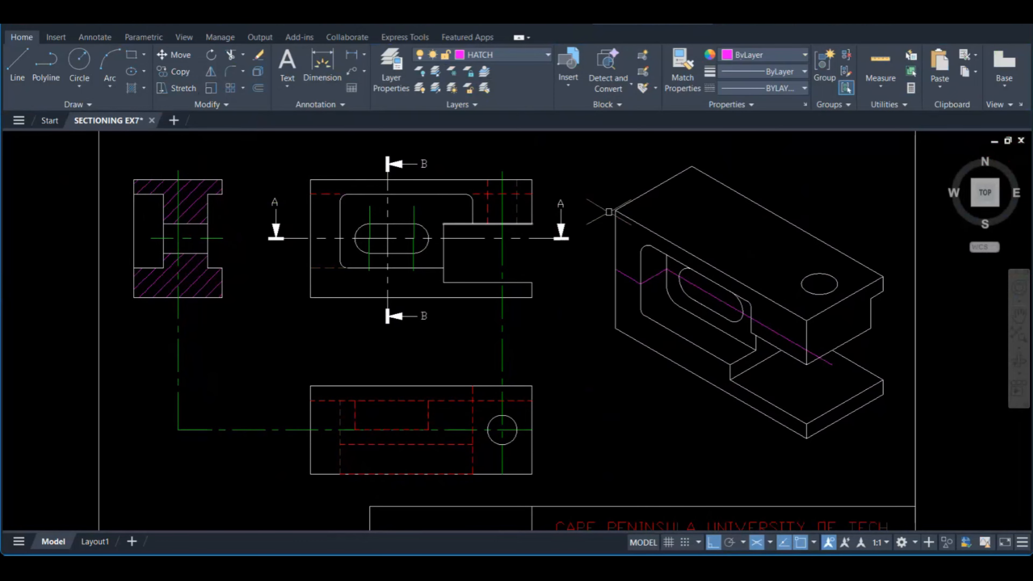
Delete the hole circle from the plan view
middle_click_drag(531, 394, 528, 357)
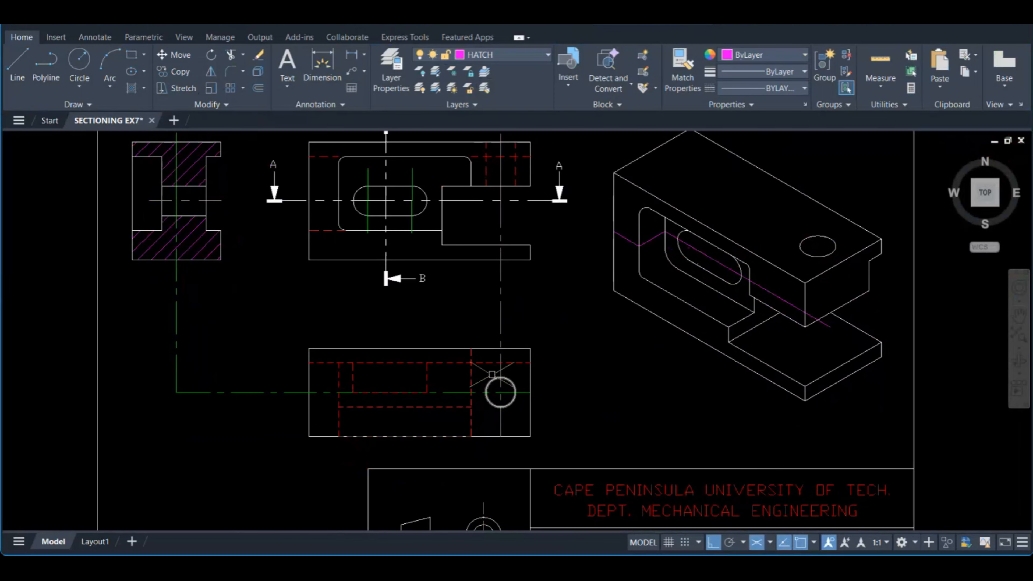
left_click(493, 374)
key("Delete")
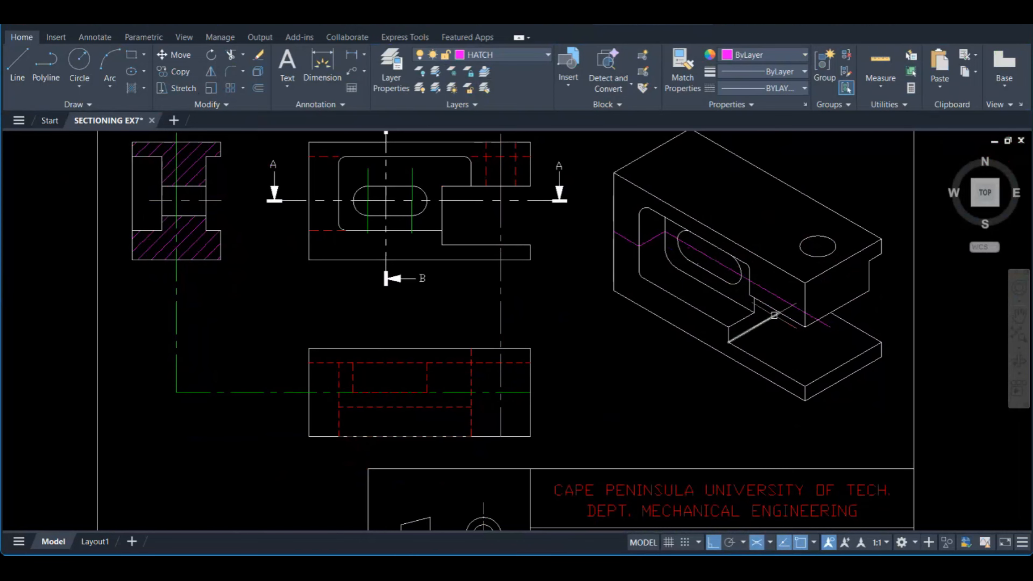
With isometric drafting off, project the front view's open-slot vertical edge down through the plan view as a line on the HIDDEN layer
middle_click_drag(478, 333, 511, 382)
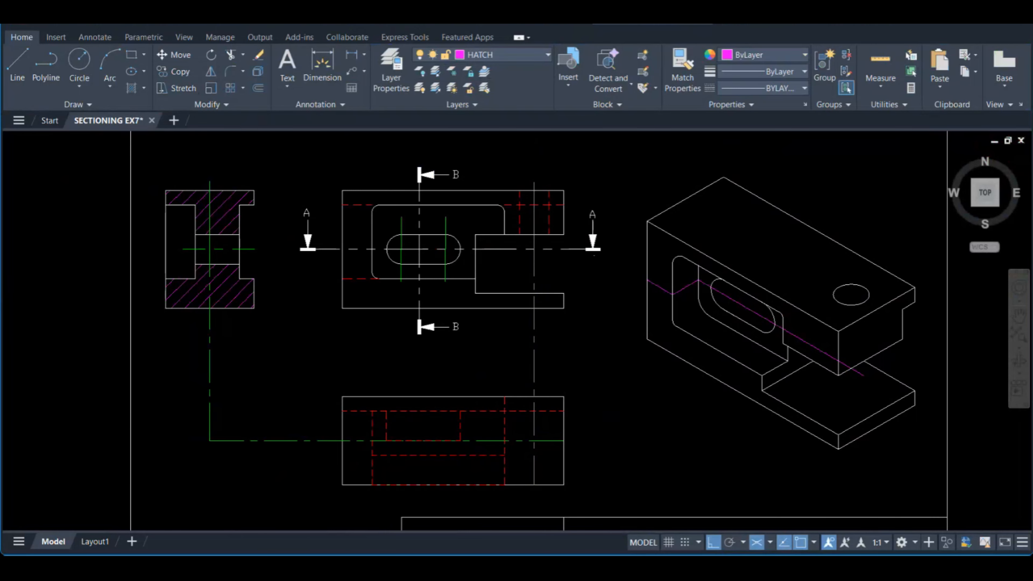
left_click(505, 425)
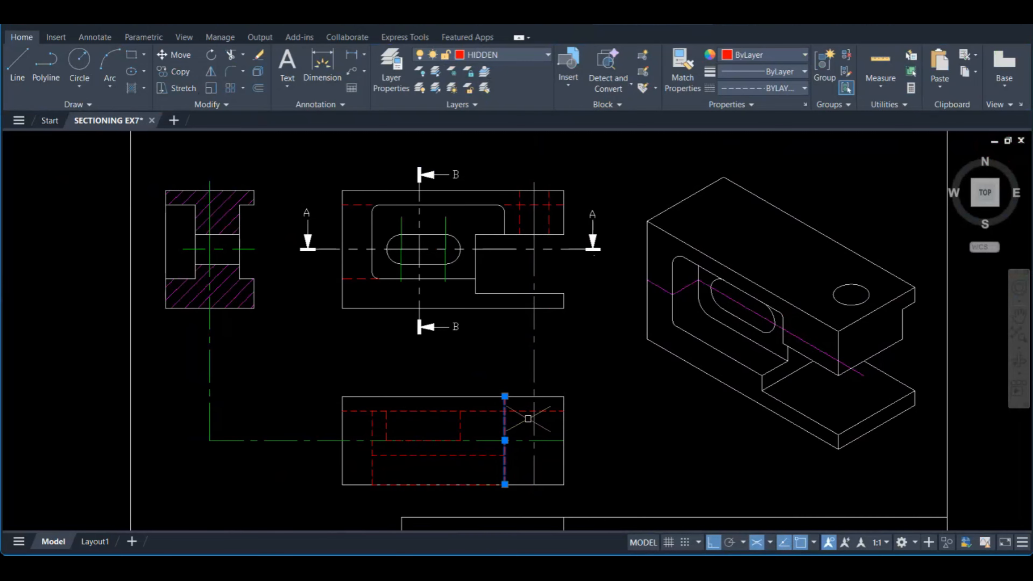
key("Escape")
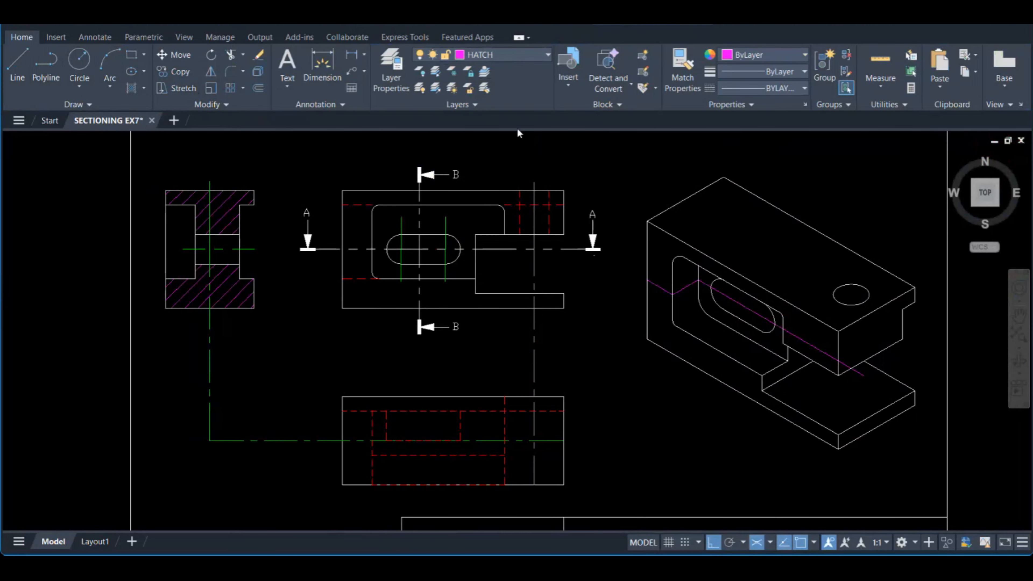
left_click(489, 195)
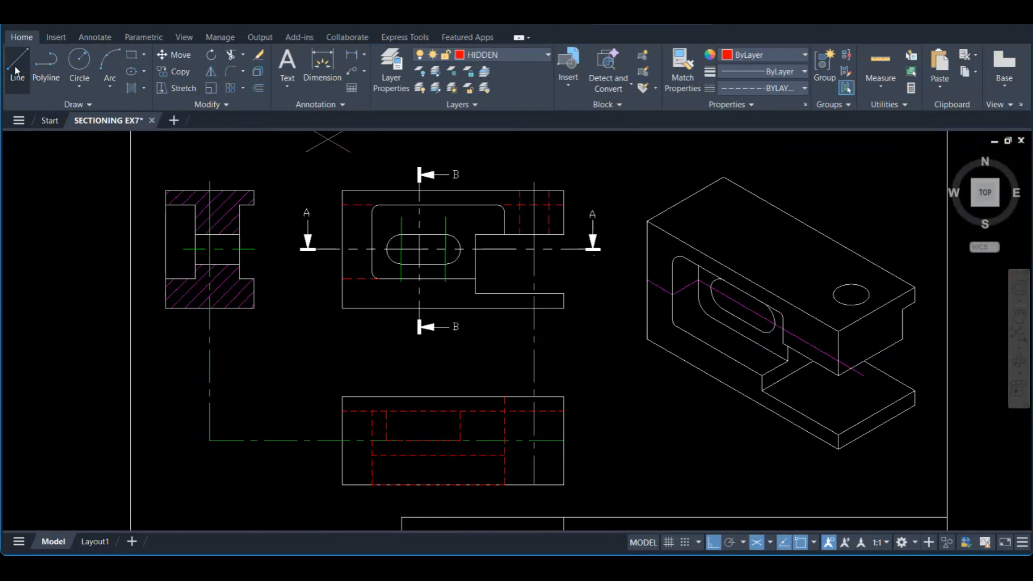
left_click(476, 293)
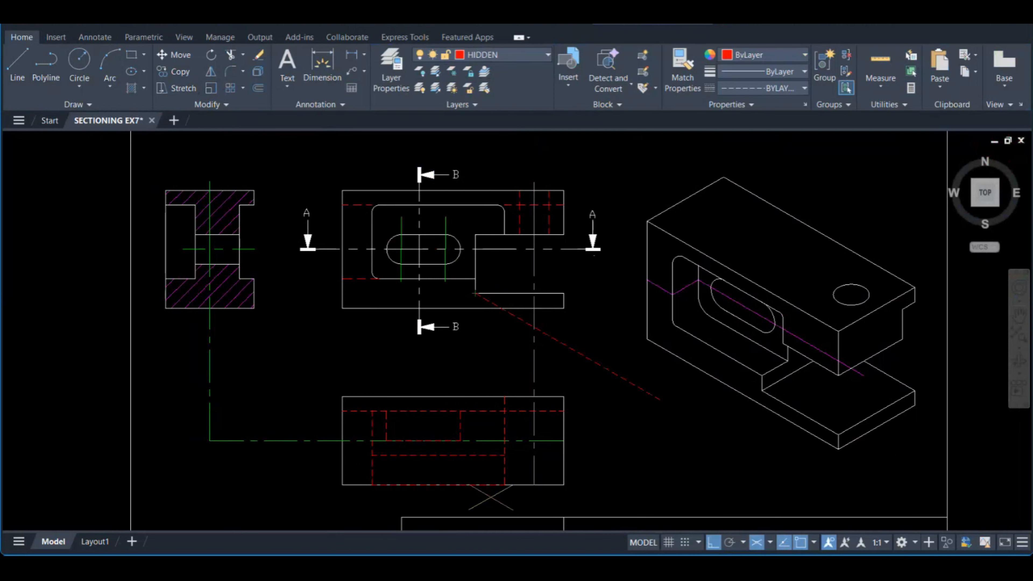
left_click(755, 542)
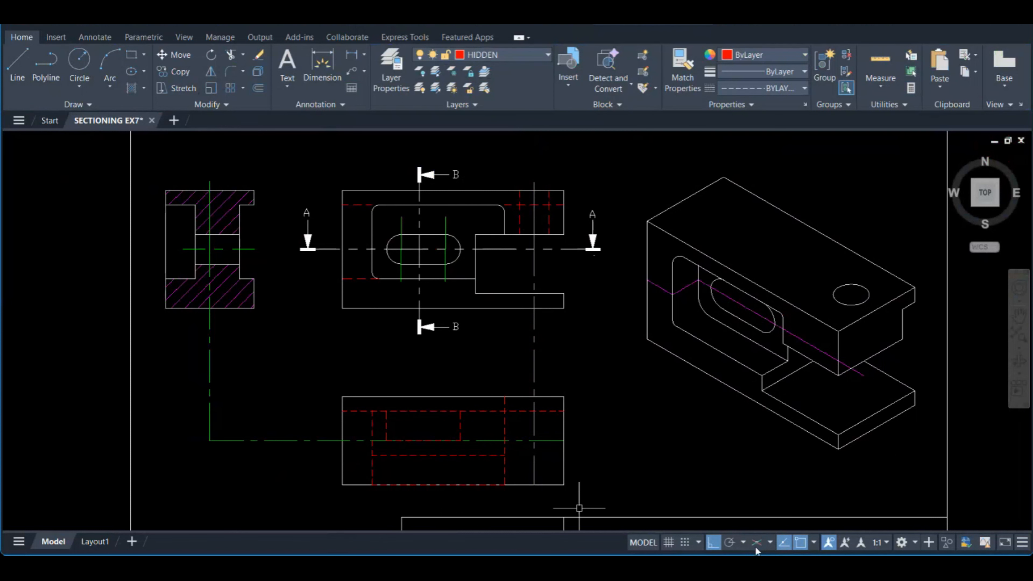
left_click(19, 61)
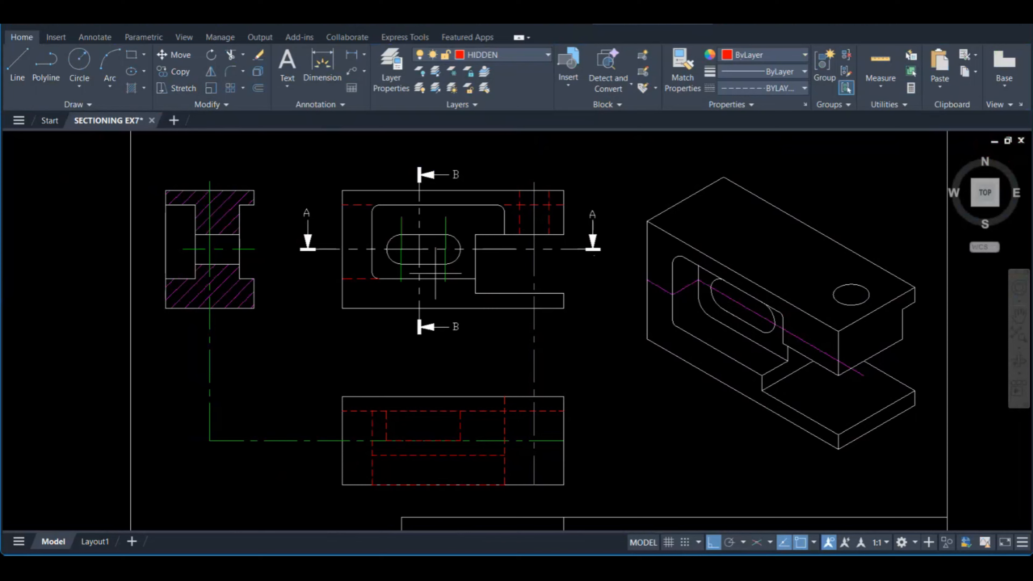
left_click(468, 302)
left_click(475, 485)
key("Escape")
Delete the plan view's full-length horizontal hidden line and the full-depth vertical hidden line at the pocket's right side
middle_click_drag(488, 374, 488, 331)
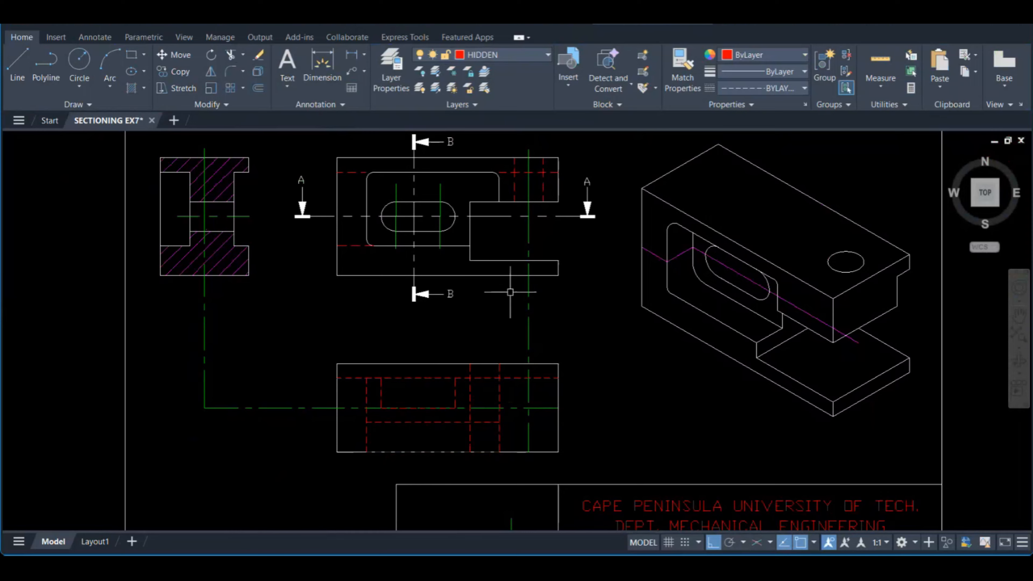
middle_click_drag(508, 343, 491, 345)
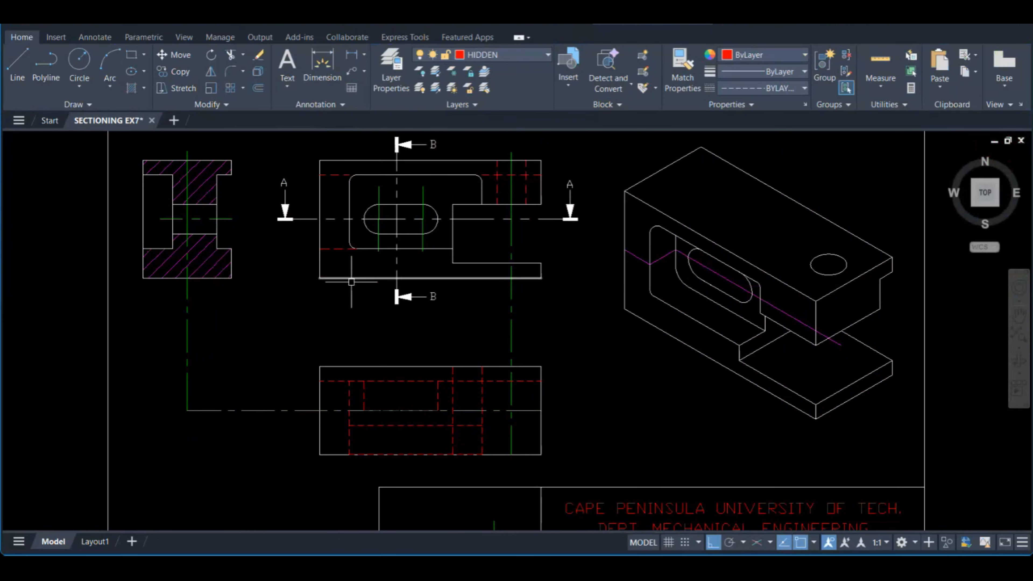
left_click(473, 381)
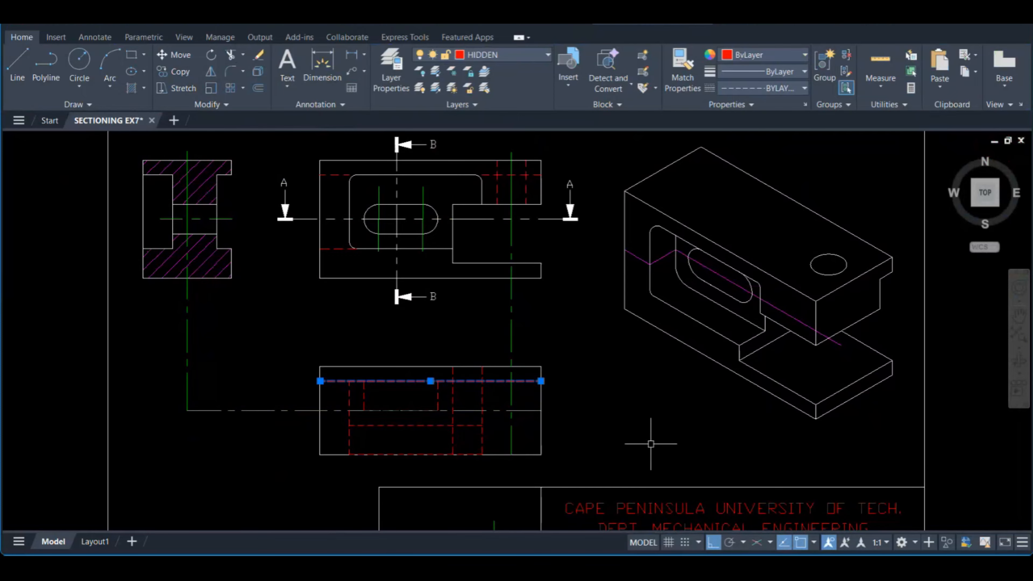
key("Delete")
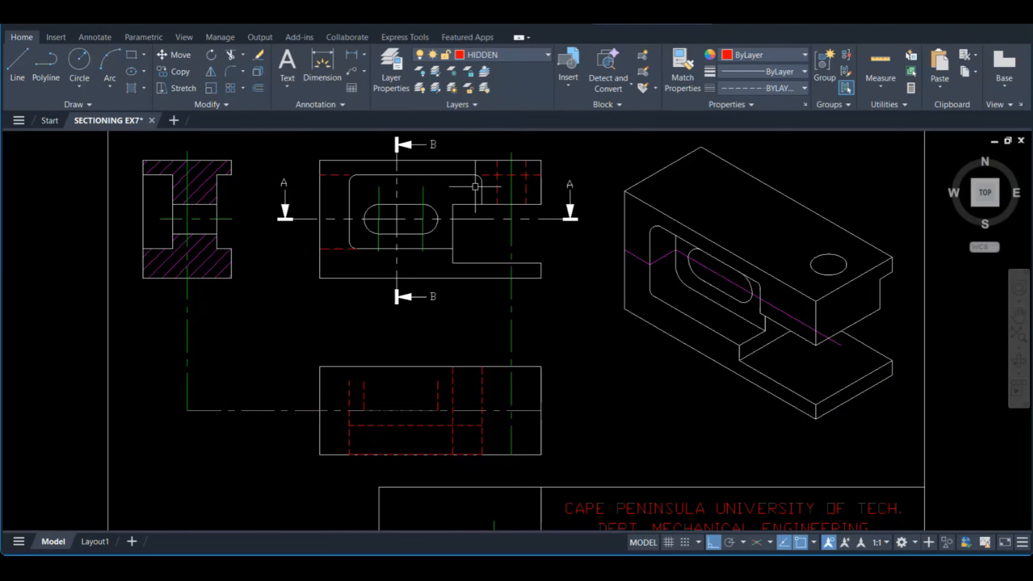
left_click(482, 389)
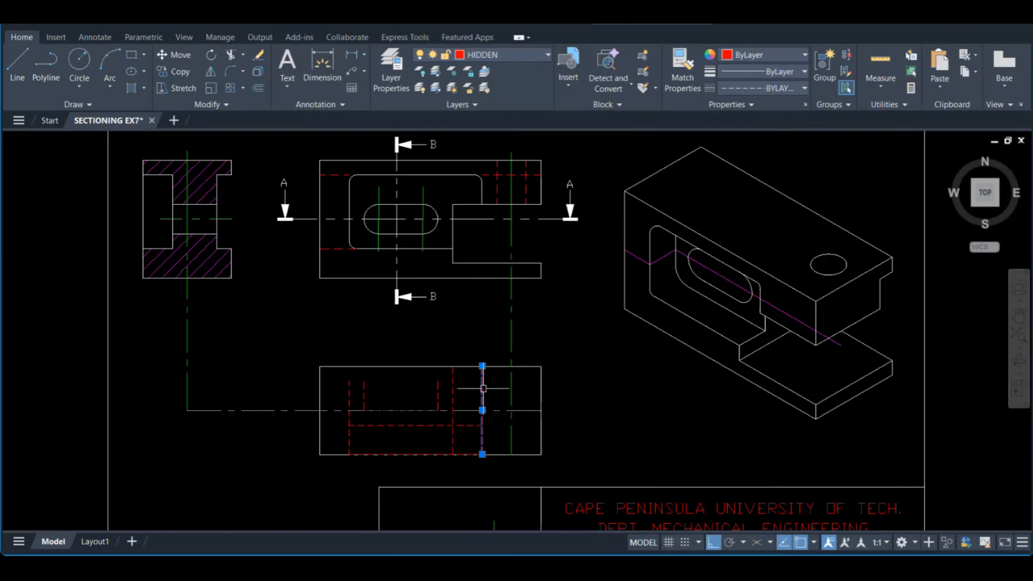
key("Delete")
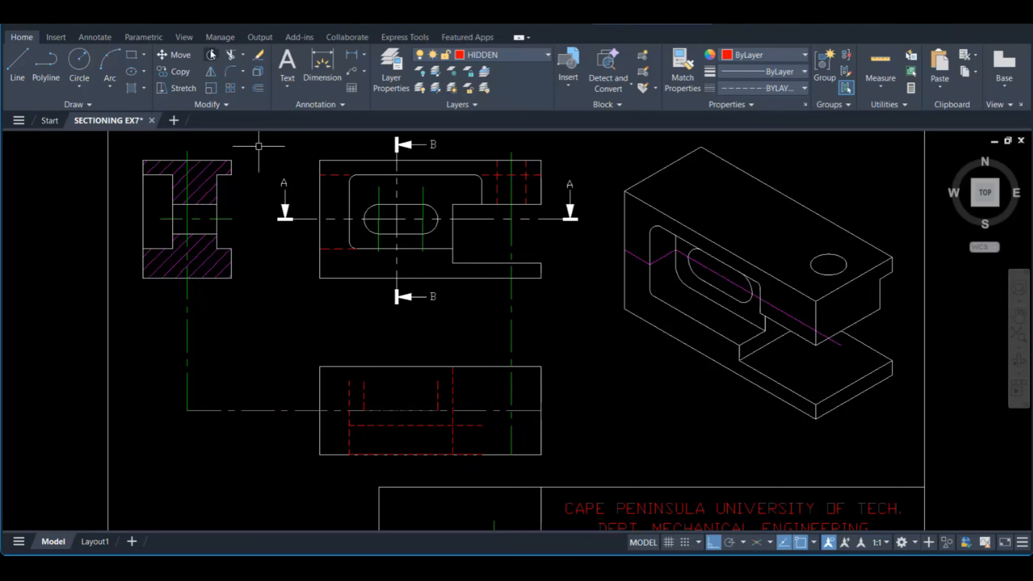
Trim the plan view's two horizontal hidden lines where they extend right past the projected step edge
left_click(230, 57)
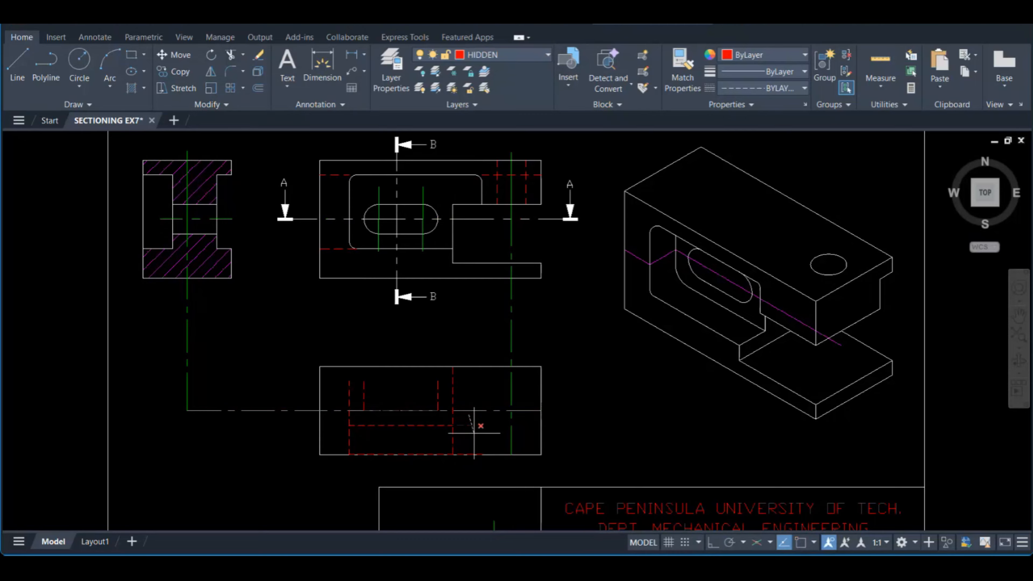
left_click(474, 423)
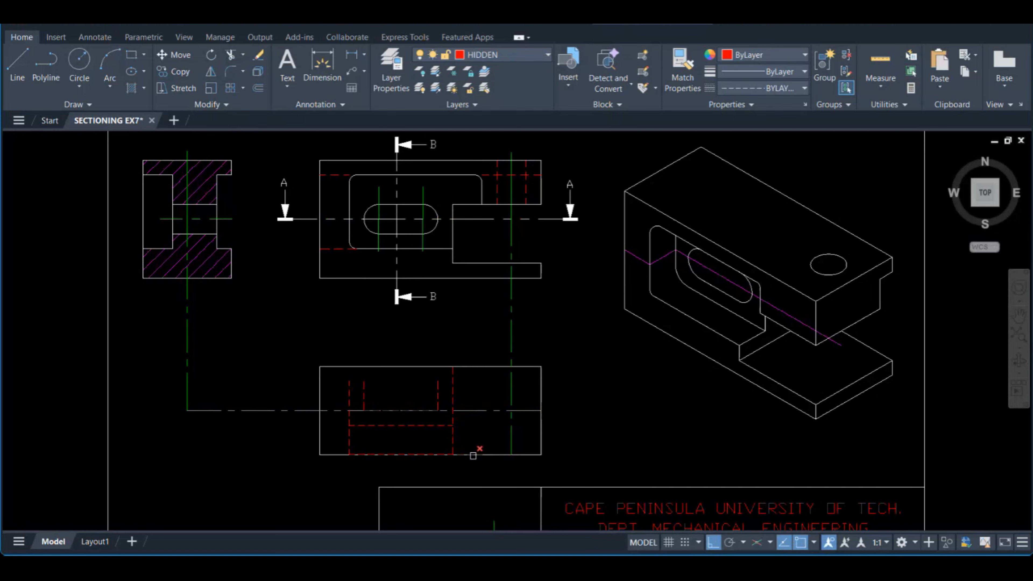
key("Escape")
mouse_move(376, 321)
middle_mouse_down()
mouse_move(378, 256)
mouse_move(392, 240)
mouse_move(408, 380)
mouse_move(407, 366)
middle_mouse_up()
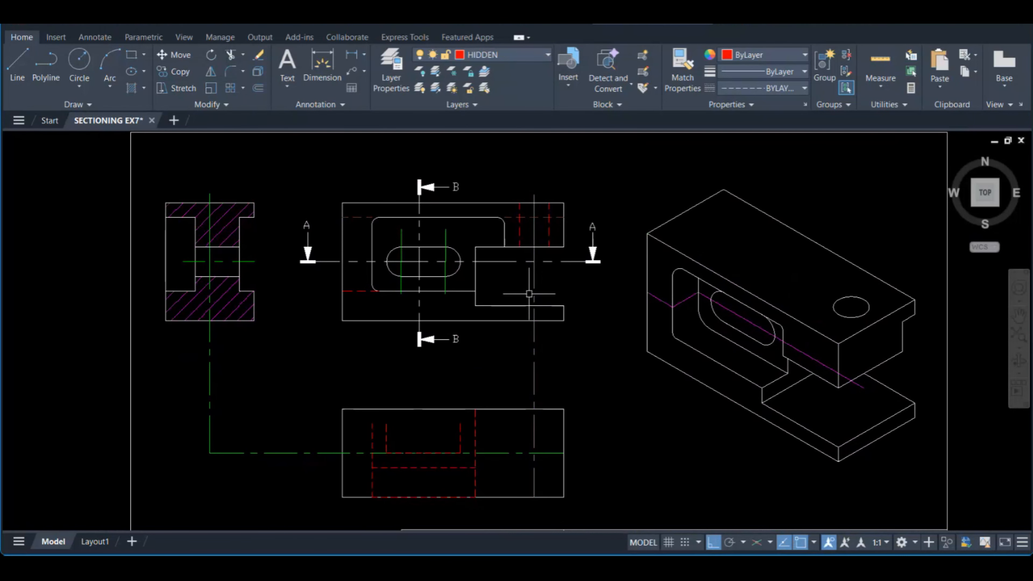
Change the projected step edge in the plan view from the HIDDEN layer to the visible outline layer
left_click(478, 438)
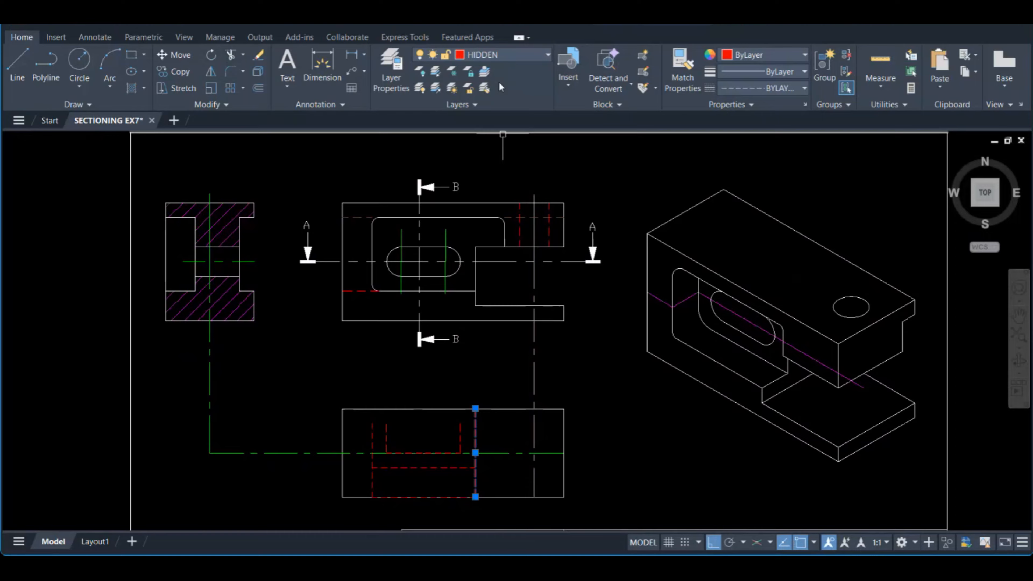
left_click(496, 216)
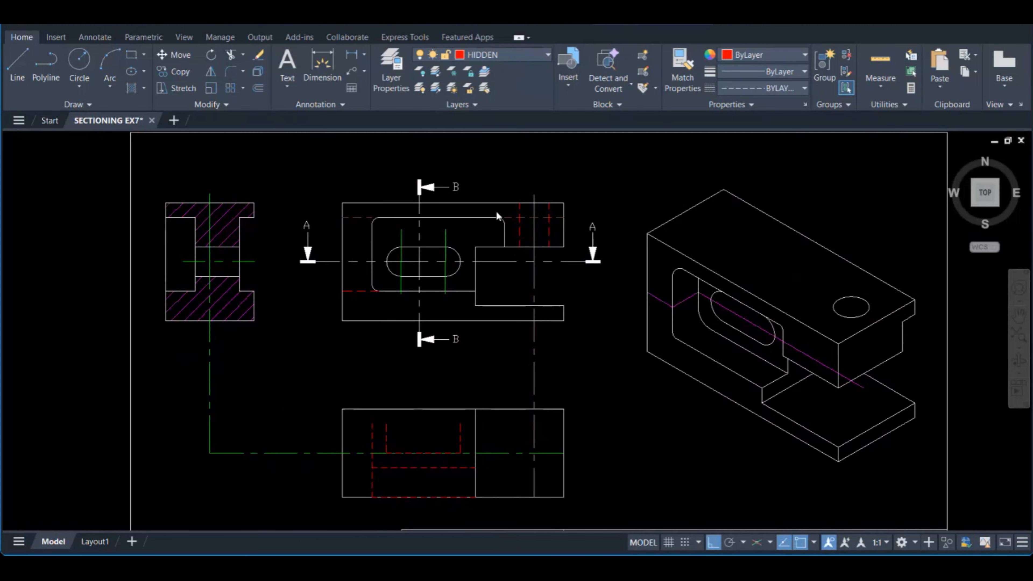
key("Escape")
middle_click_drag(546, 414, 544, 401)
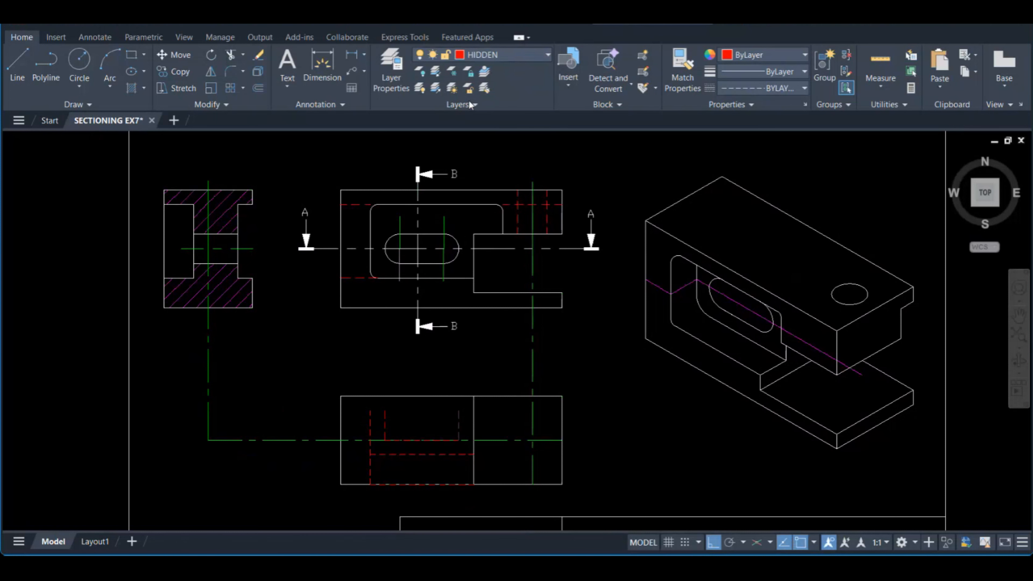
Show the projection lines, change the plan view's horizontal pocket-floor edge to the visible outline layer, and hide the projection lines again
left_click(424, 103)
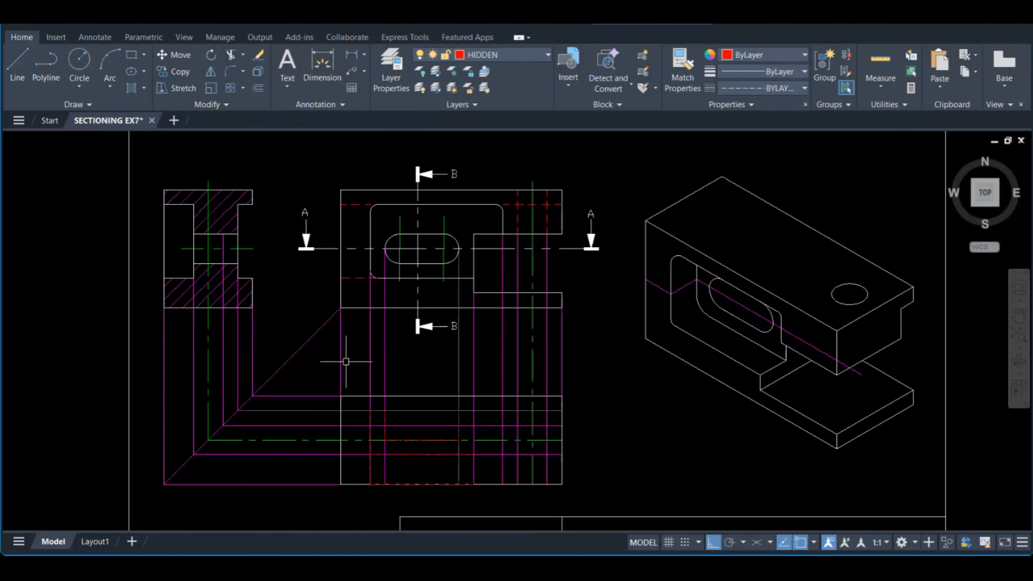
middle_click_drag(353, 370, 357, 336)
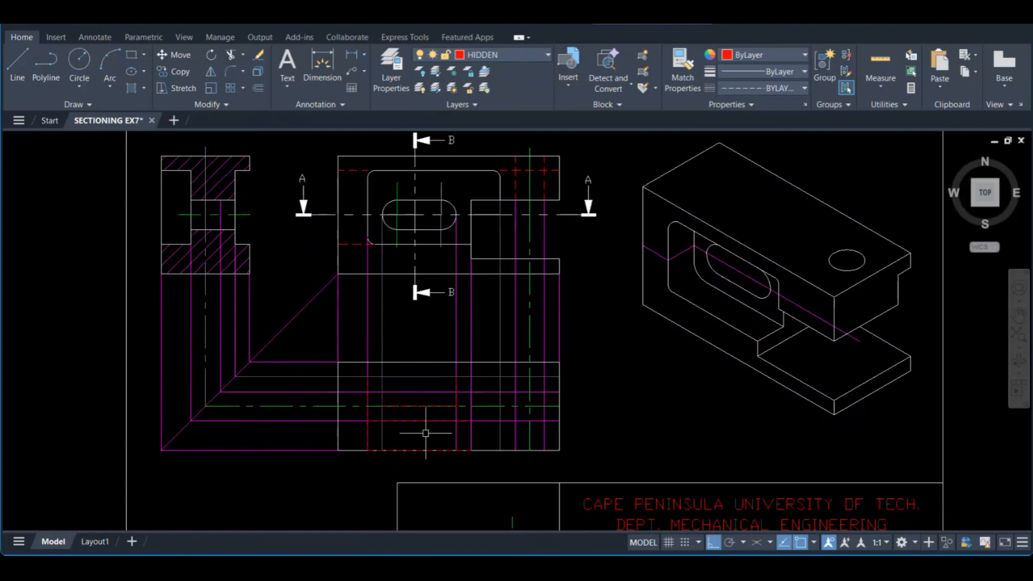
left_click(425, 420)
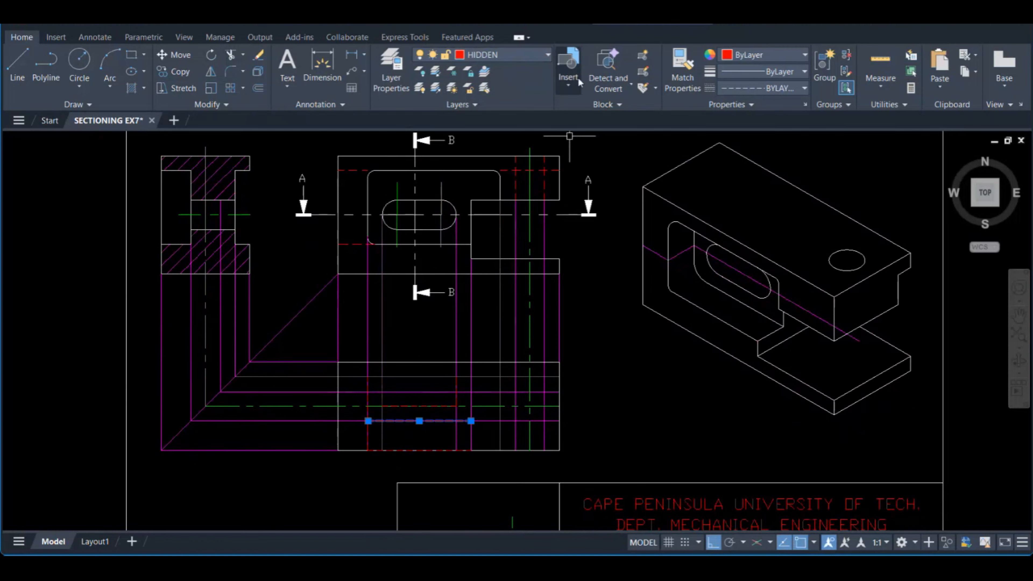
left_click(500, 219)
key("Escape")
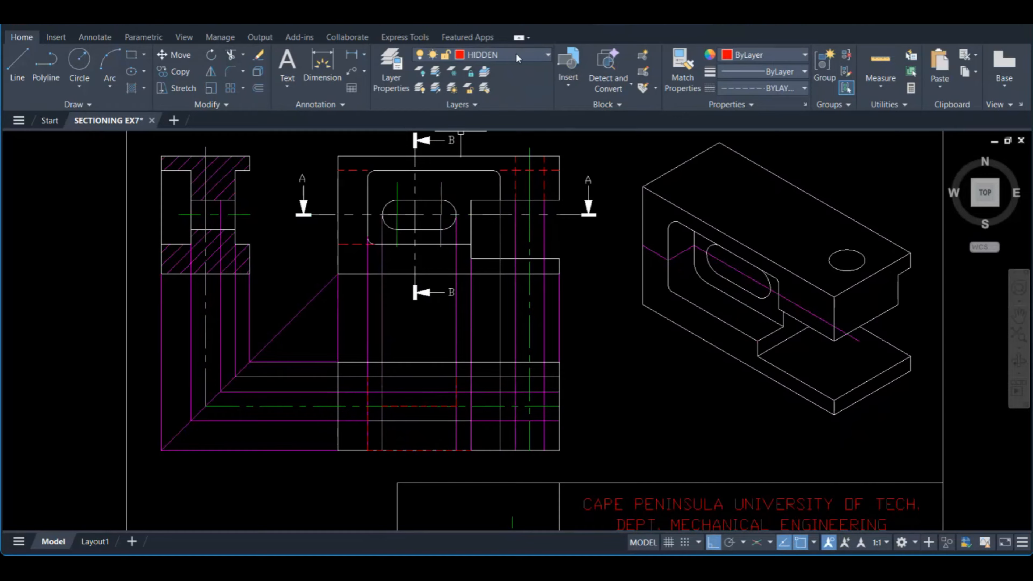
left_click(423, 100)
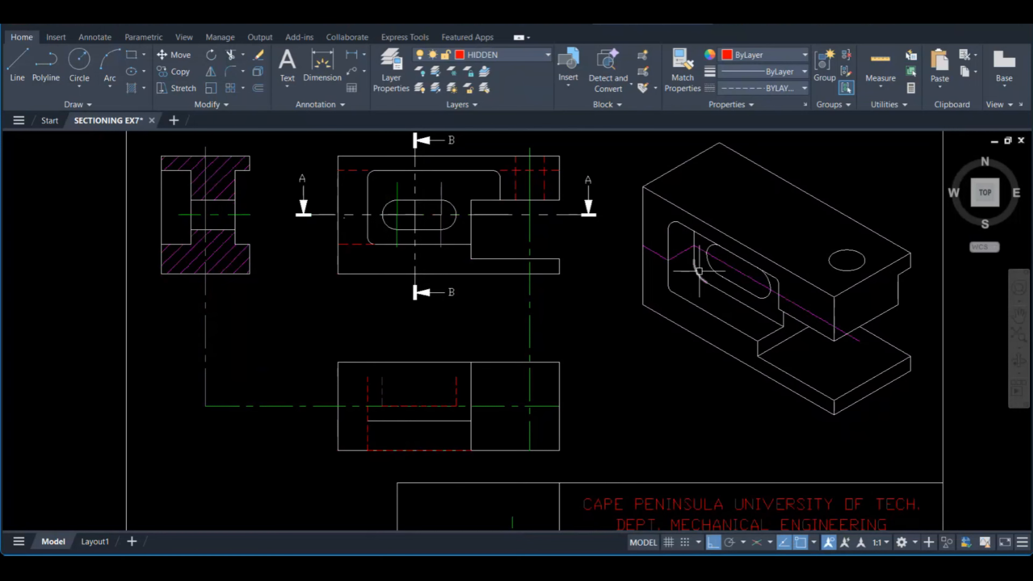
Change the plan view's left pocket edge to layer LINE1 and remove the hidden line along the pocket's lower outline edge
left_click(368, 432)
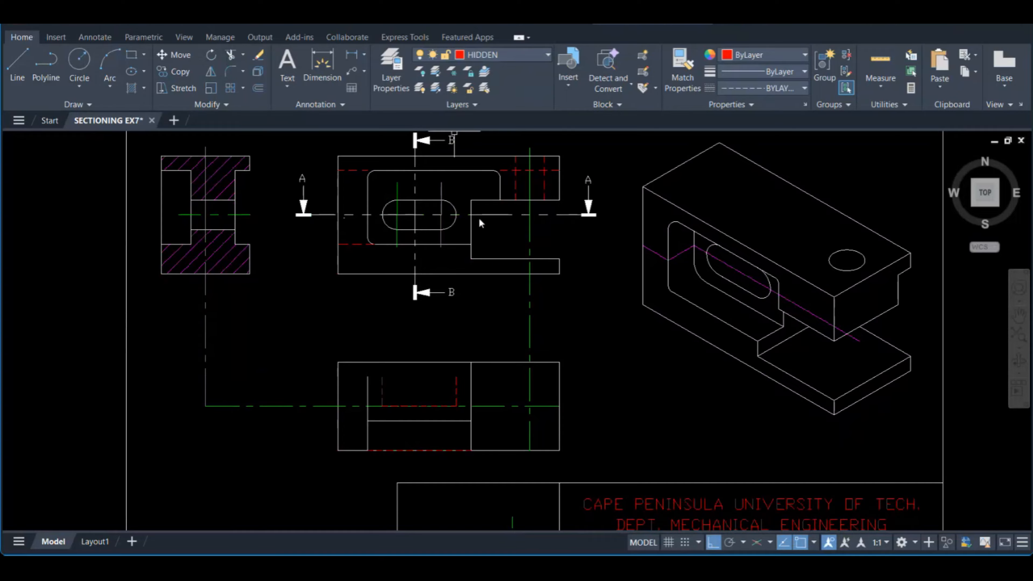
key("Escape")
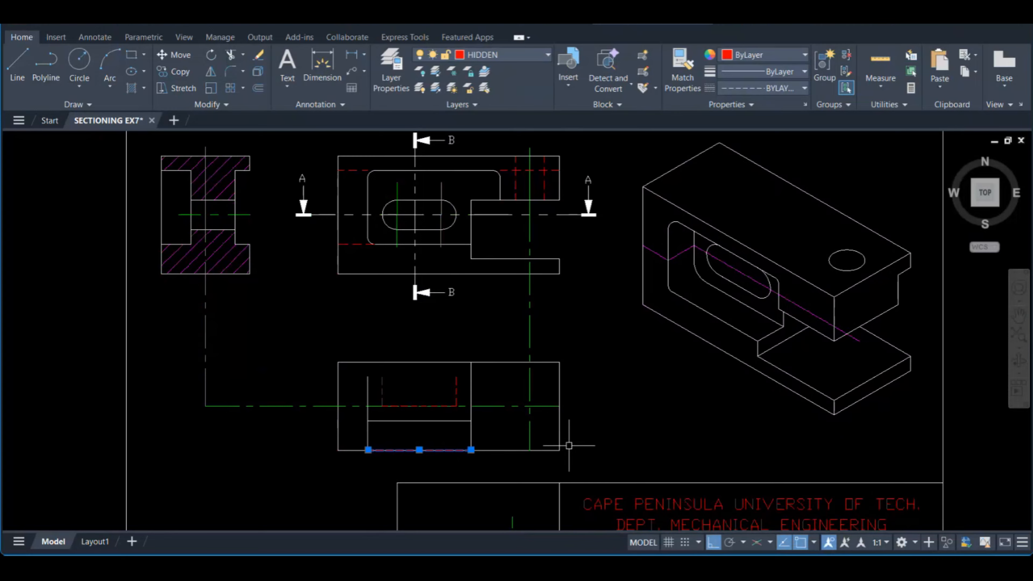
key("Escape")
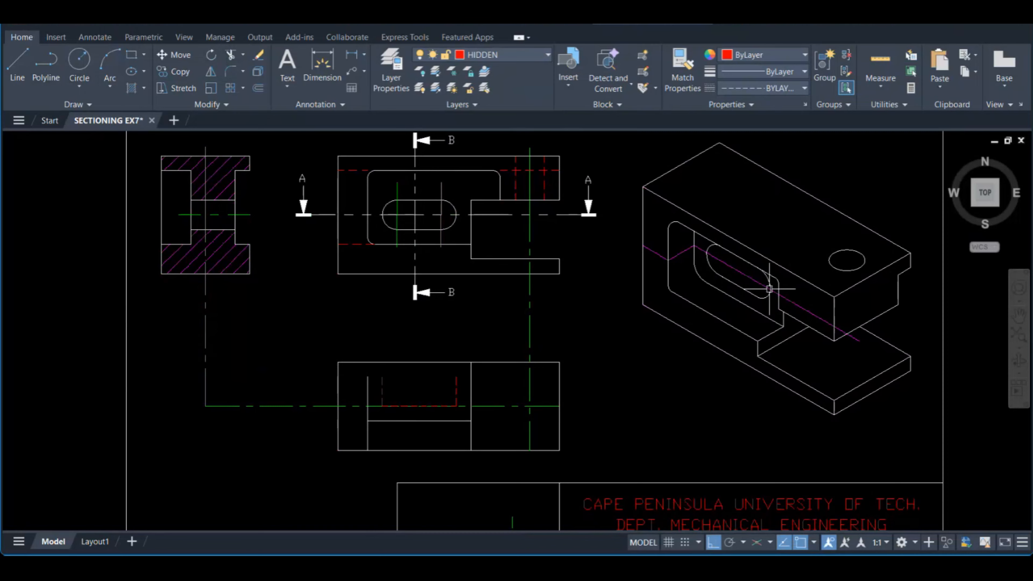
Change the two vertical hidden edges of the slot in the plan view to layer LINE1
left_click(382, 391)
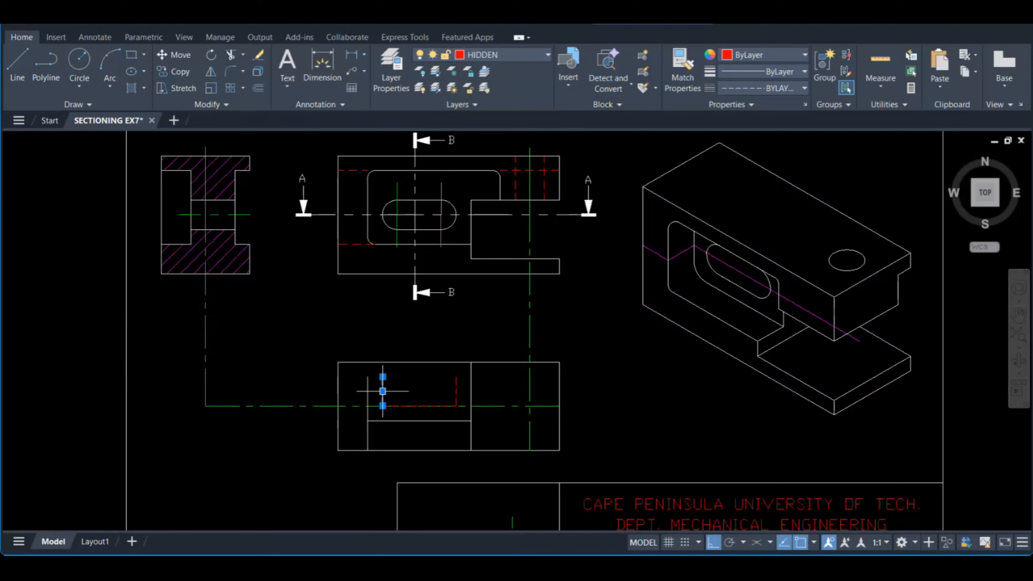
left_click(456, 396)
left_click(481, 211)
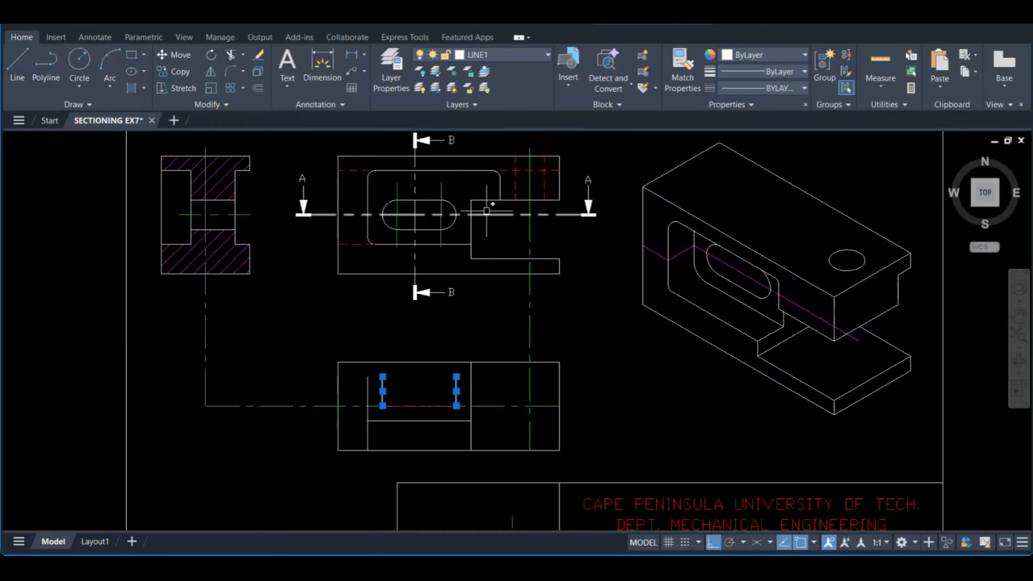
key("Escape")
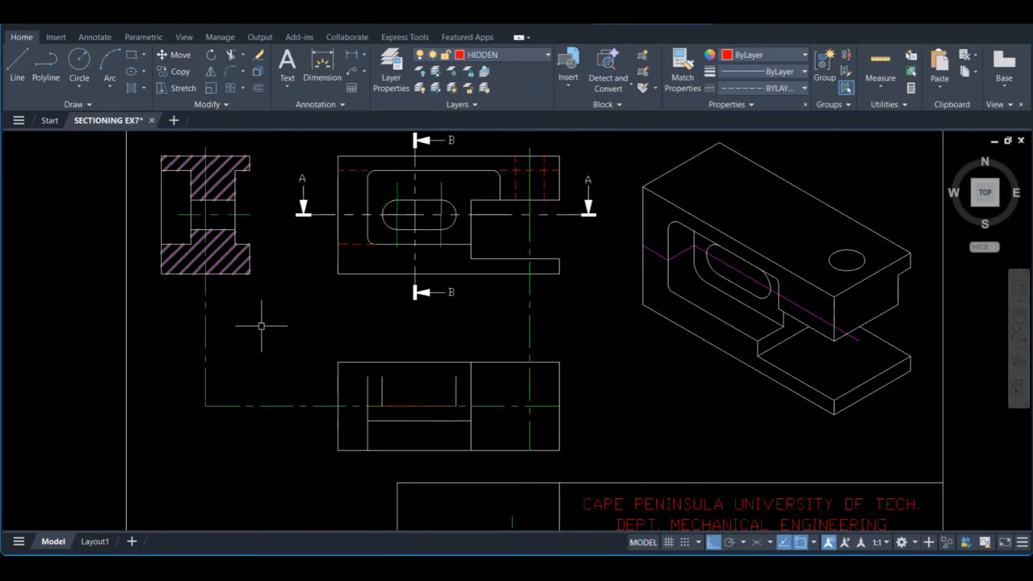
left_click(519, 38)
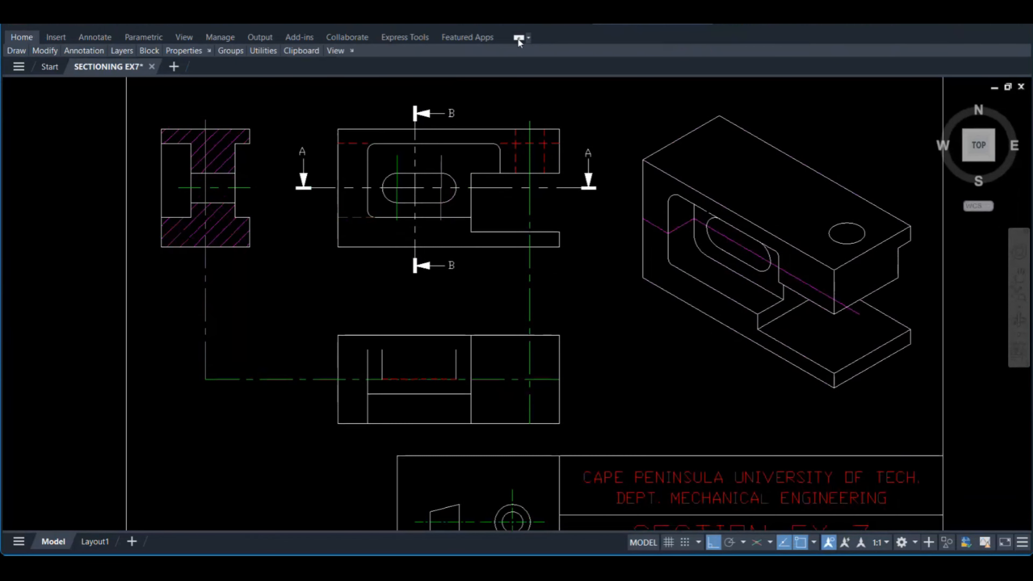
left_click(519, 38)
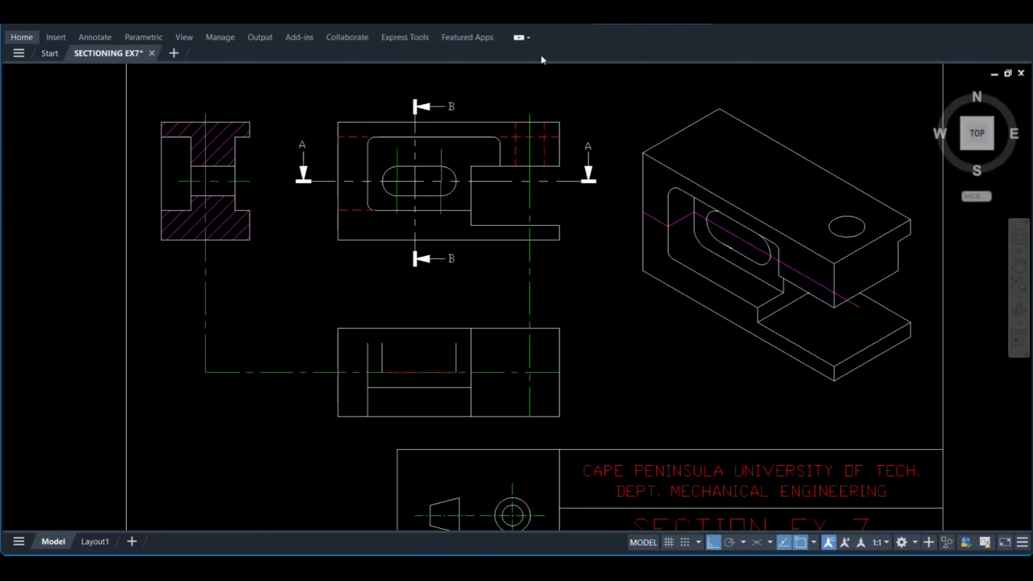
left_click(560, 85)
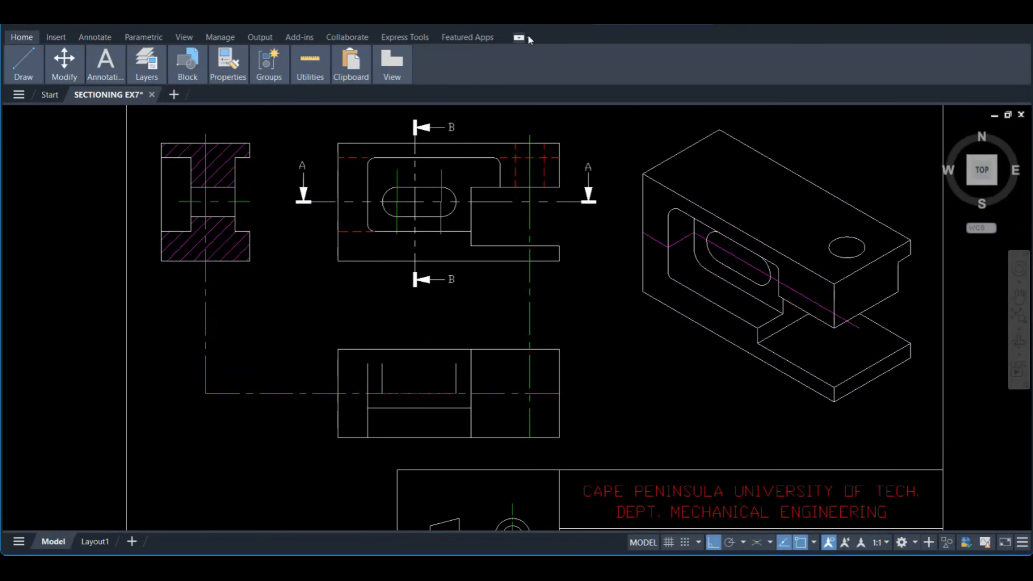
double_click(559, 71)
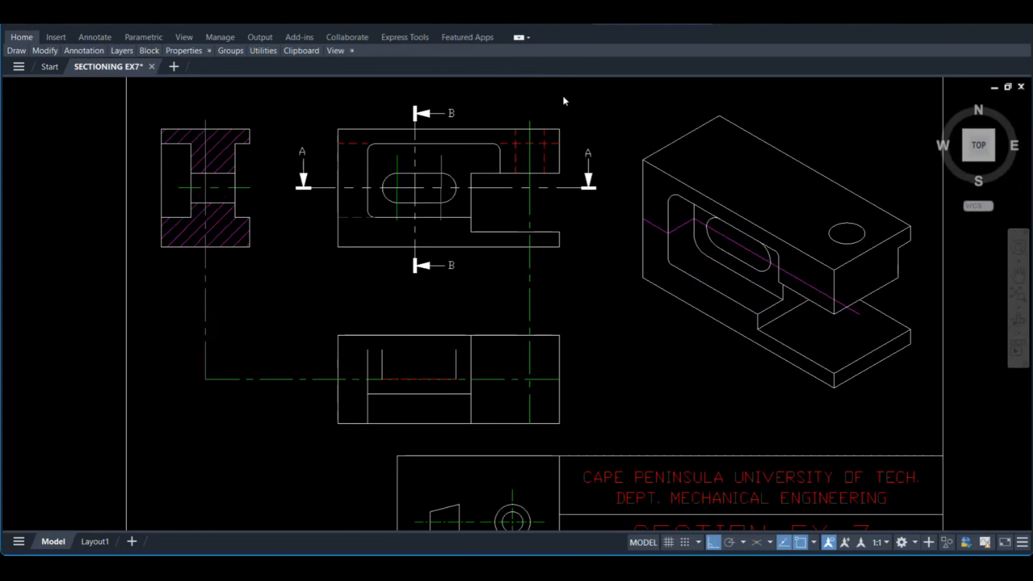
left_click(557, 85)
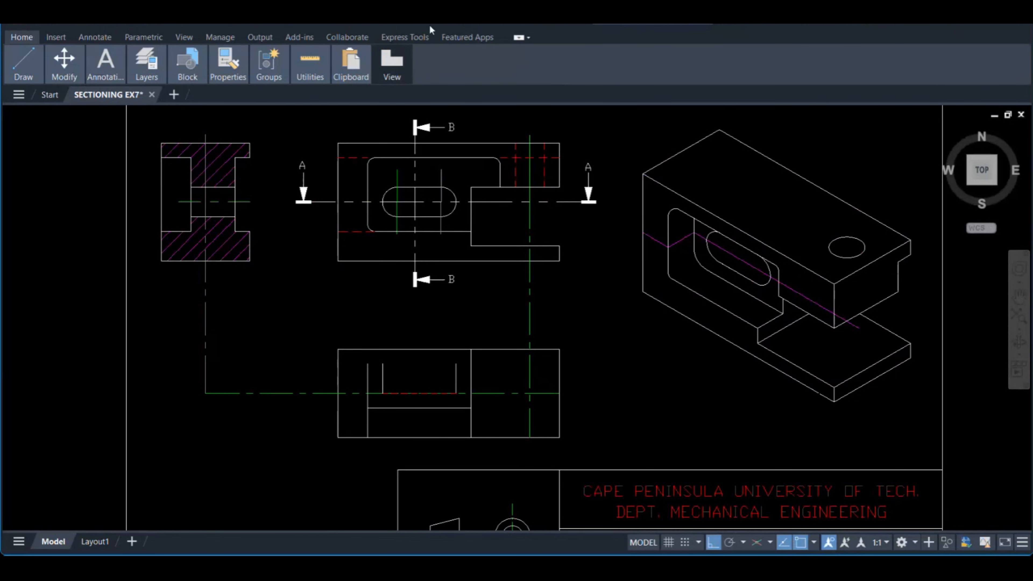
left_click(519, 38)
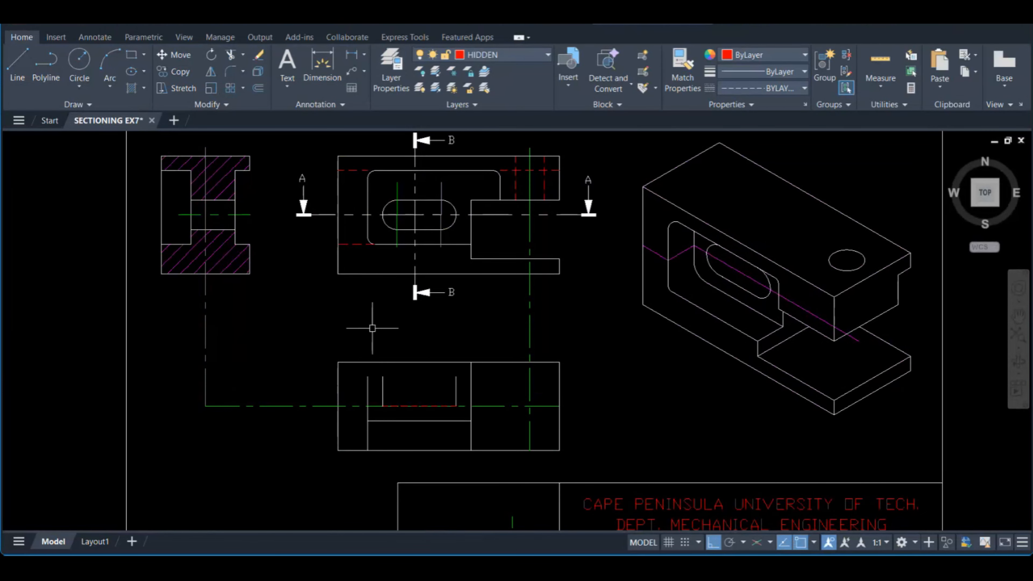
With the projection lines shown temporarily, draw the slot's upper edge in the plan view between its two vertical edges on layer LINE1
left_click(419, 406)
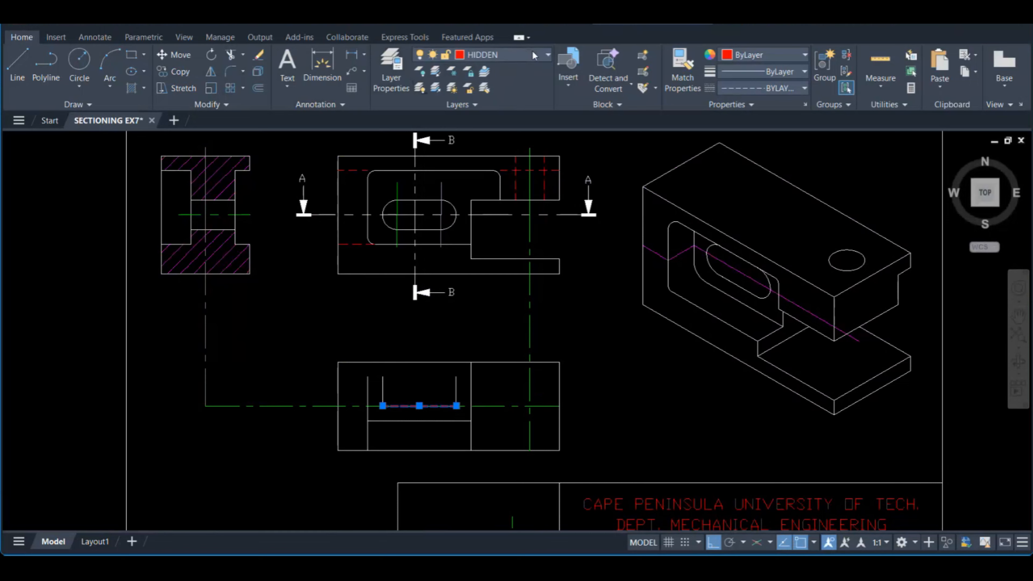
left_click(420, 107)
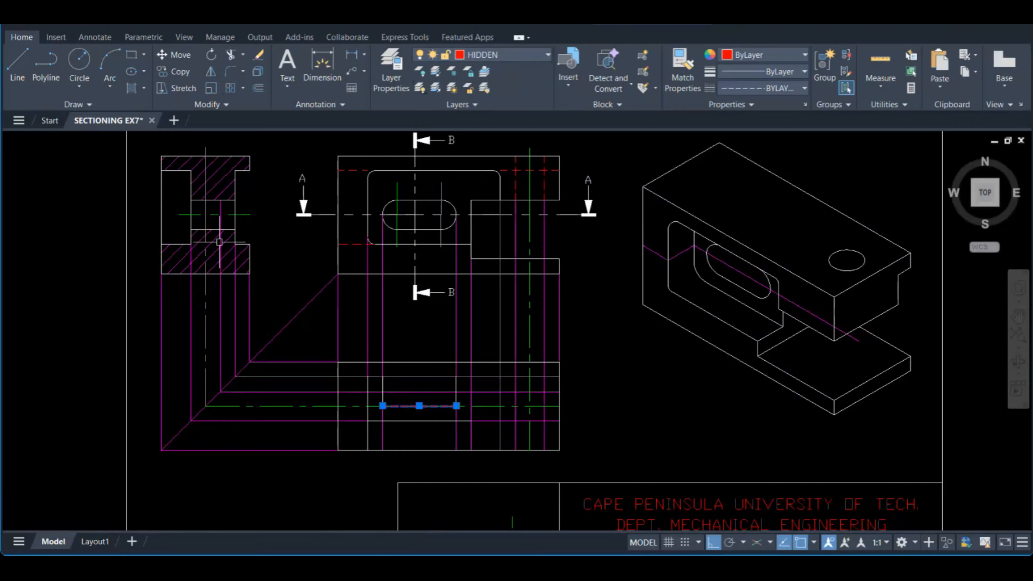
key("Escape")
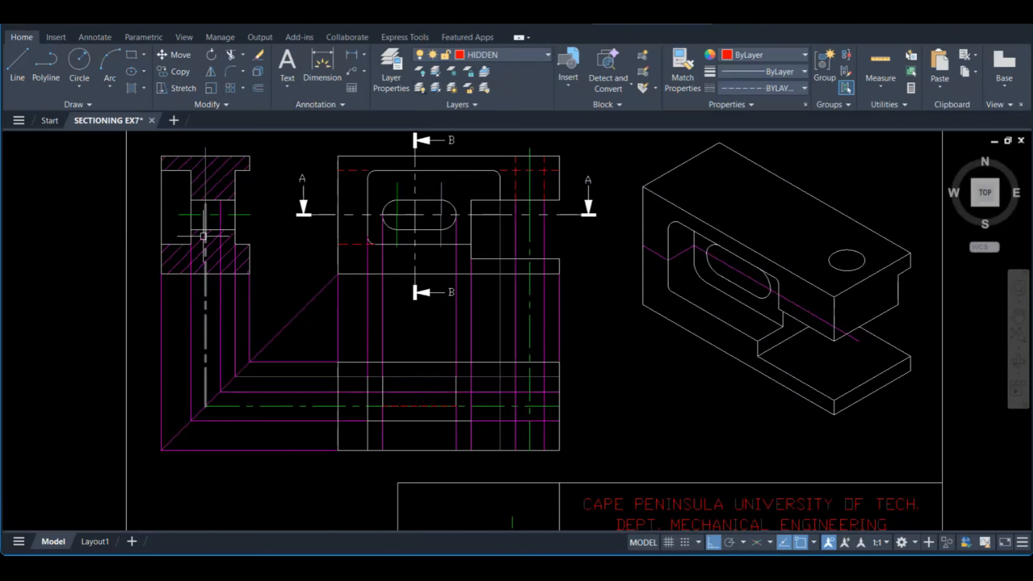
left_click(409, 421)
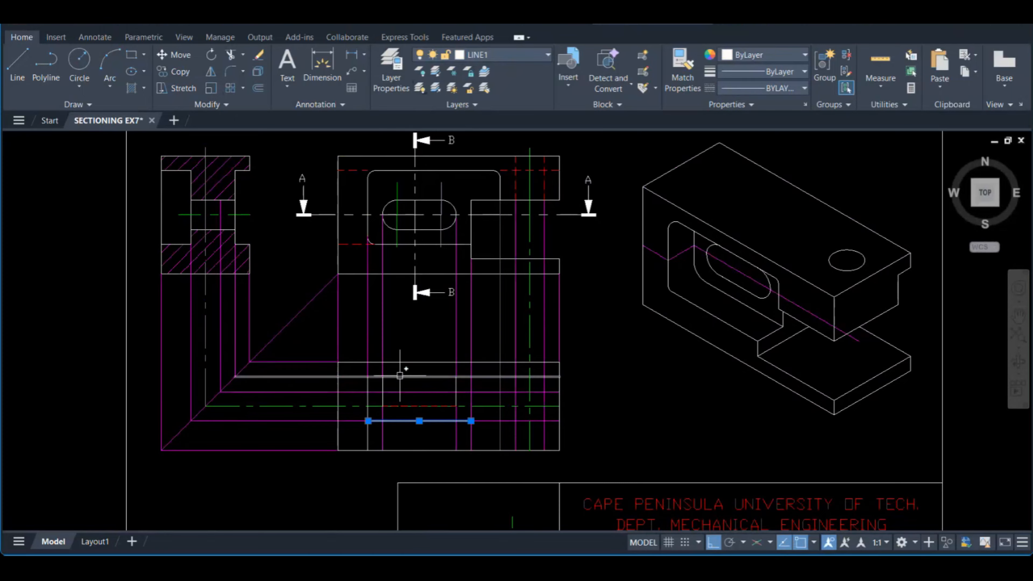
left_click(408, 376)
key("Escape")
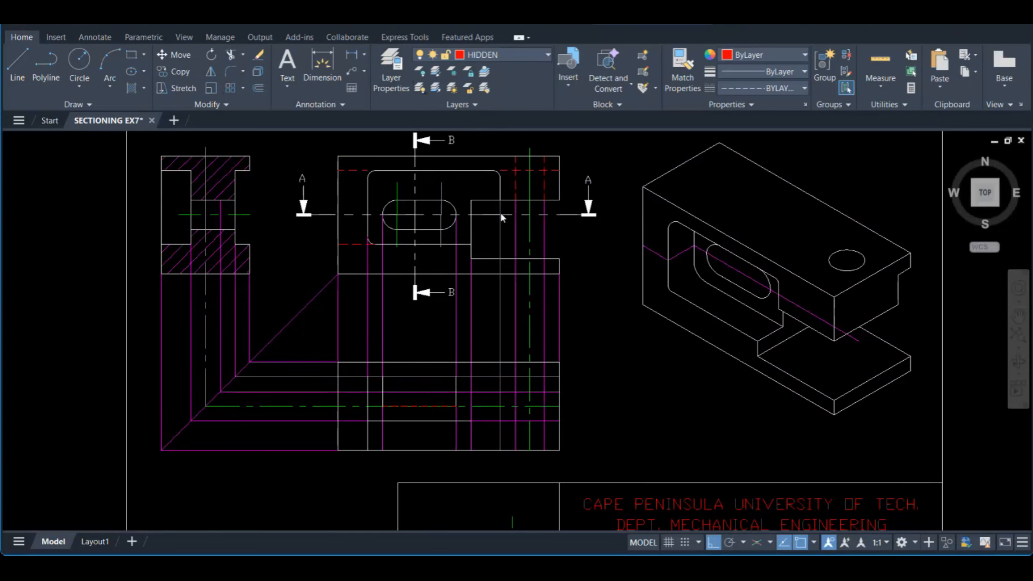
left_click(489, 219)
left_click(383, 377)
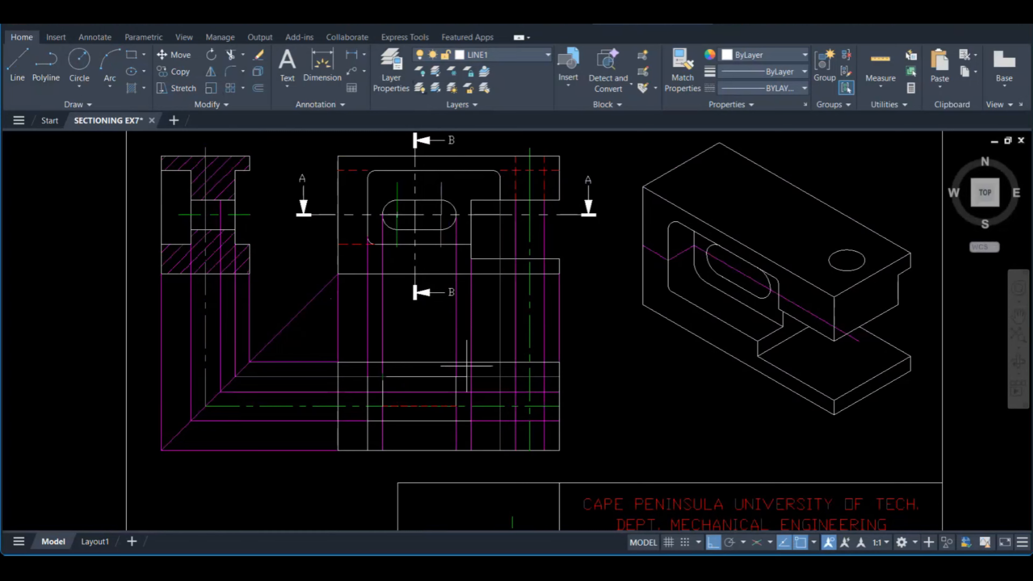
key("Escape")
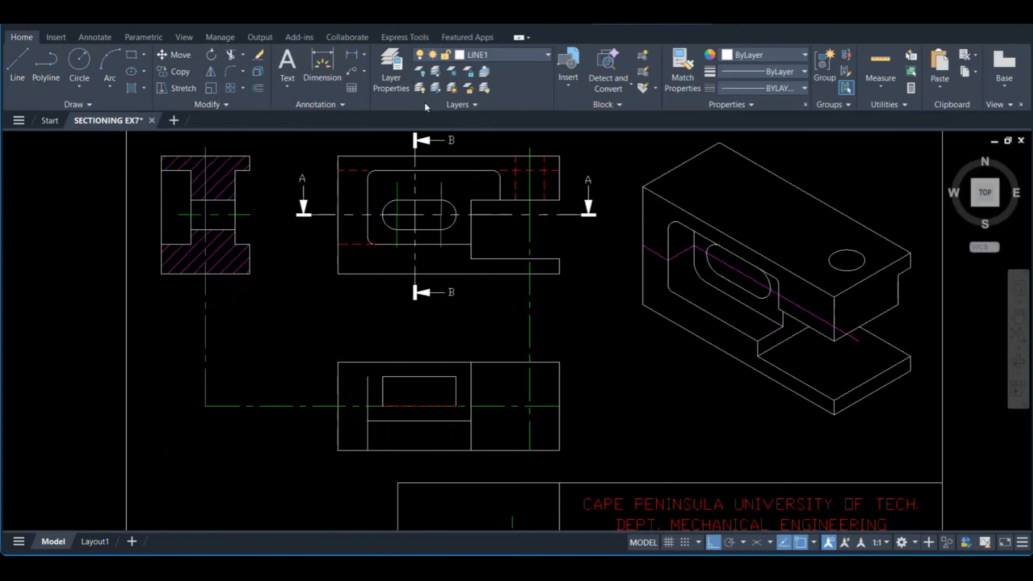
Change the slot's hidden line along the plan view's horizontal centreline to layer LINE1
left_click(402, 406)
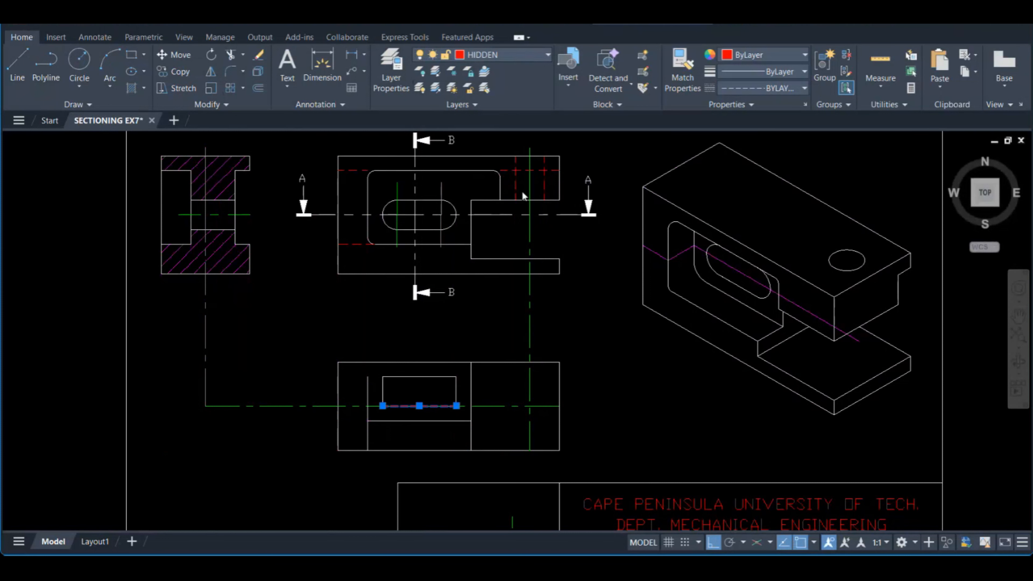
key("Escape")
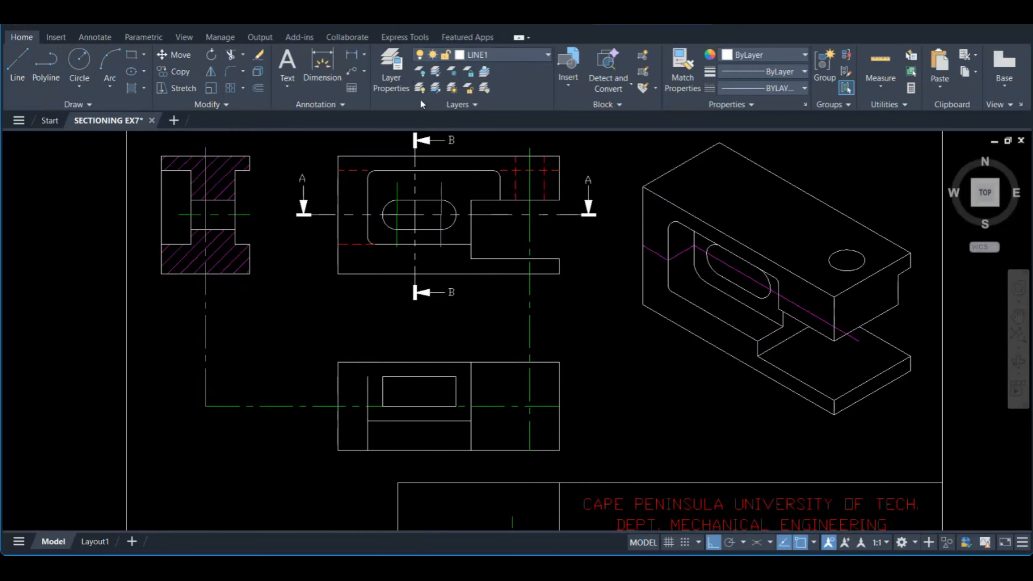
Extend the slot's two vertical edges down to the horizontal pocket-floor edge and delete the solid line between them along the centreline
left_click(420, 89)
left_click(248, 108)
key("Escape")
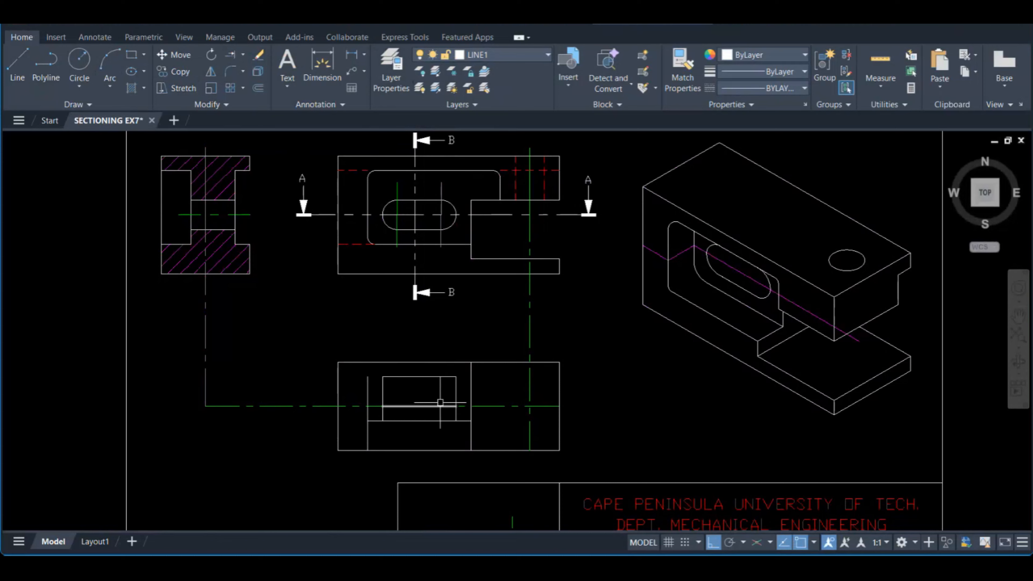
left_click(439, 403)
key("Delete")
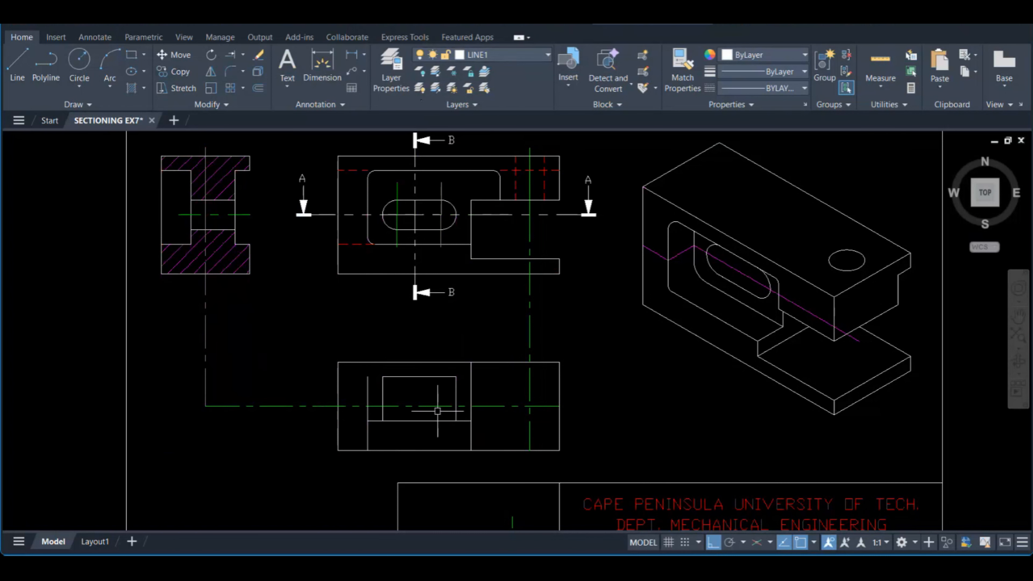
Draw a horizontal line level with the slot's upper edge, running from past the plan view's left outline to the step edge
left_click(17, 65)
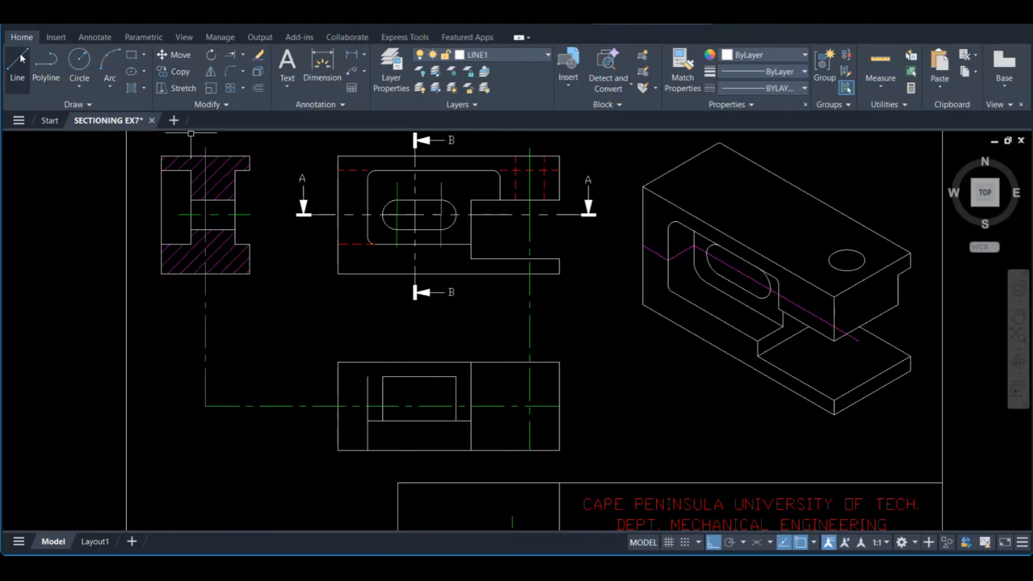
left_click(368, 377)
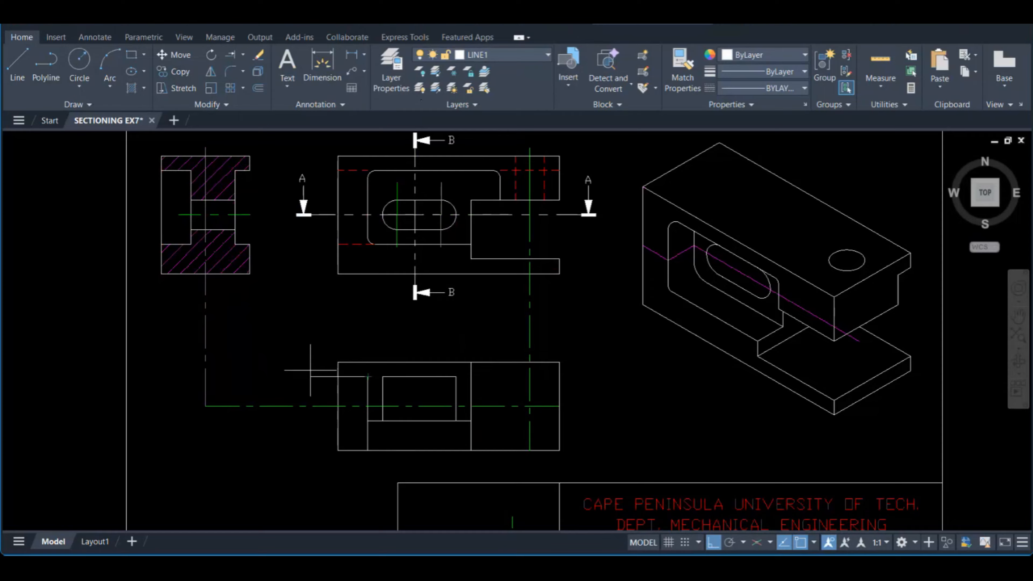
key("Escape")
left_click(314, 388)
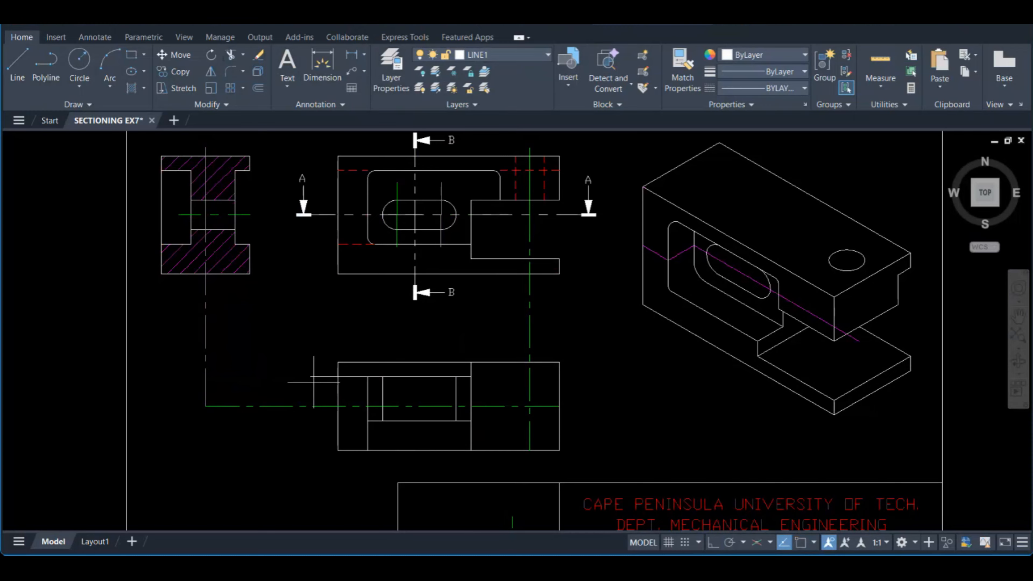
Trim the new horizontal line at the plan view's left outline and the left pocket edge above the pocket floor
left_click(367, 244)
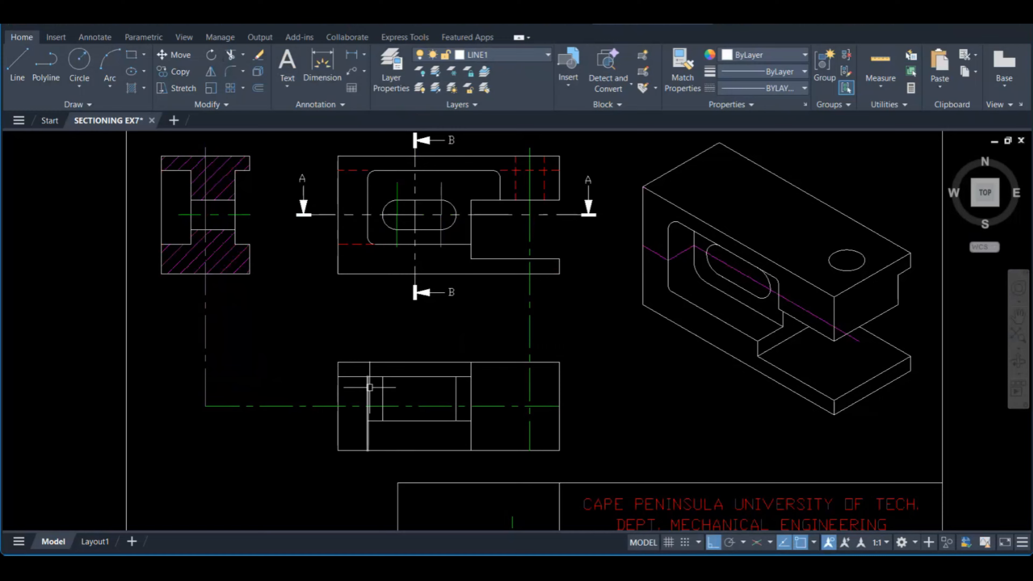
left_click(245, 56)
left_click(246, 76)
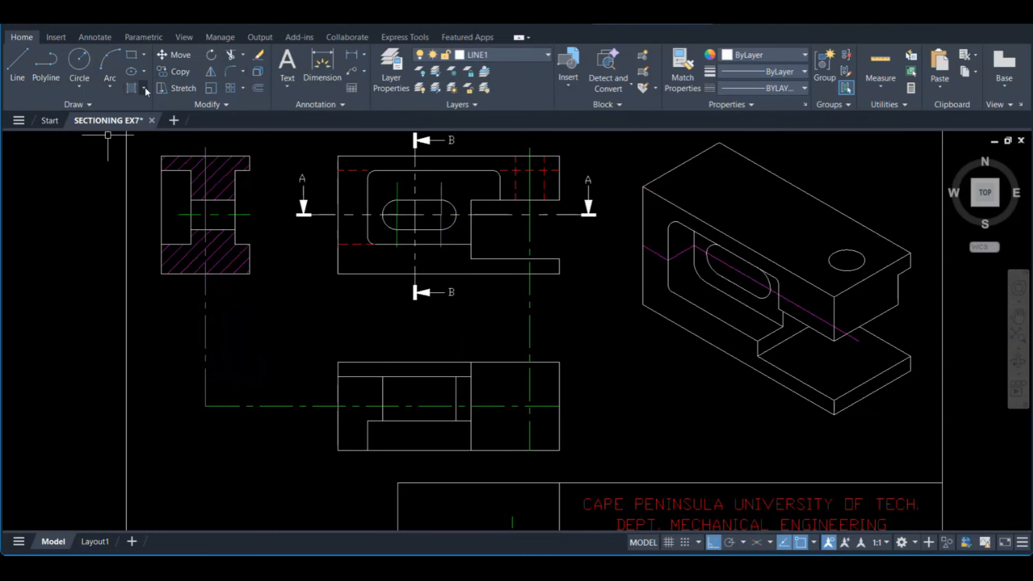
Hatch the L-shaped area left of the slot and the narrow strip right of it in the plan view on the HATCH layer
left_click(131, 89)
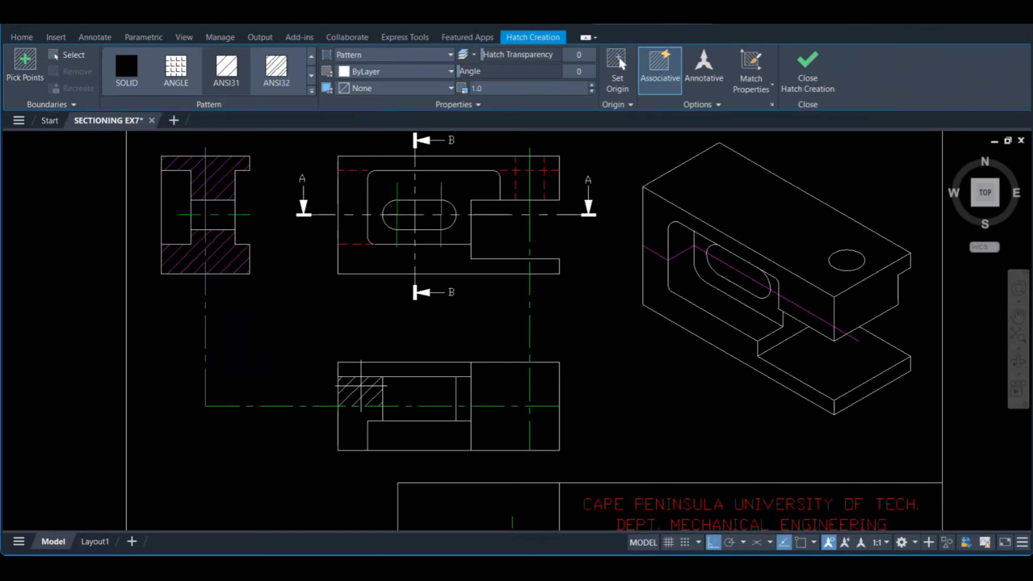
key("Escape")
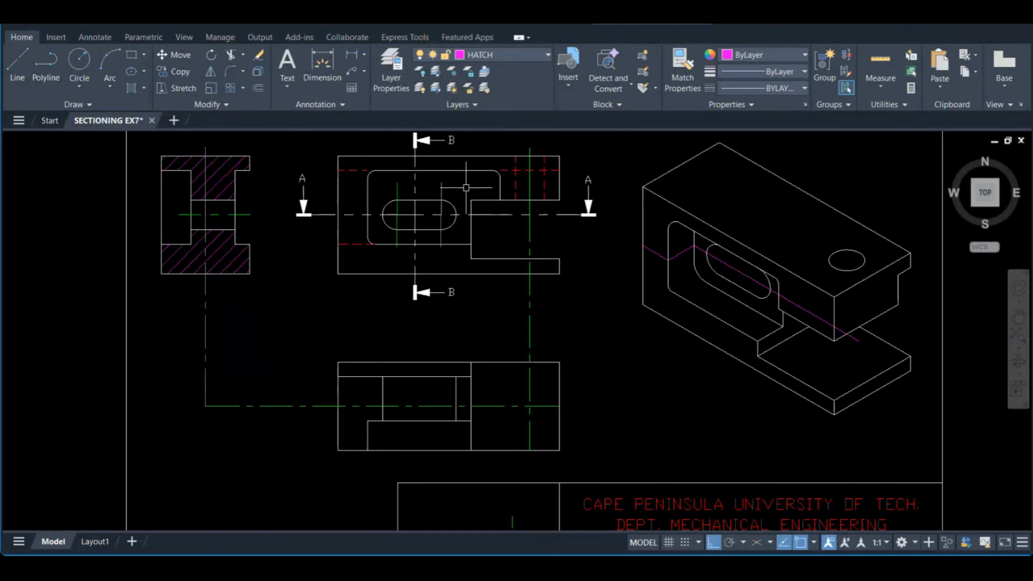
left_click(132, 89)
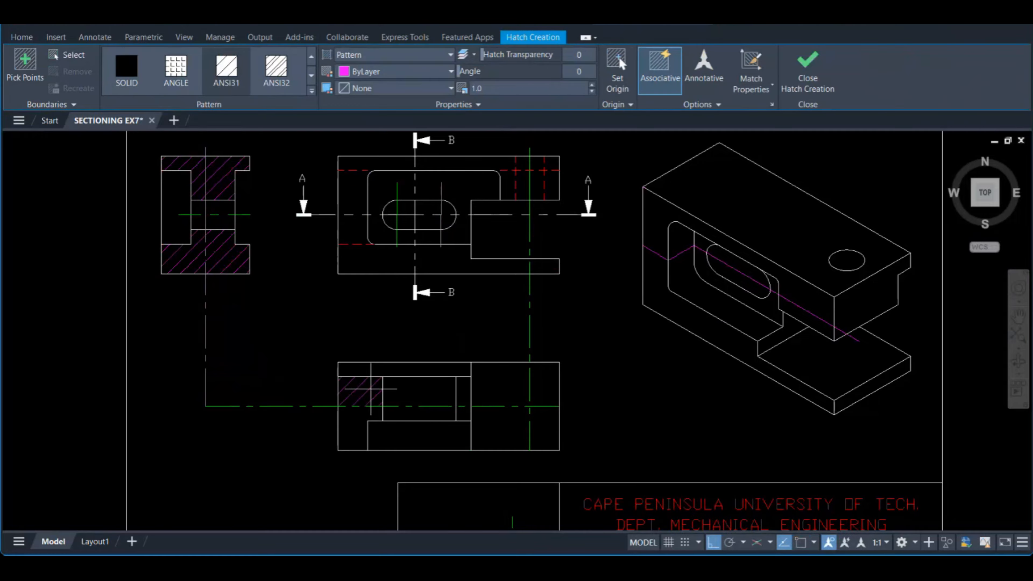
left_click(371, 412)
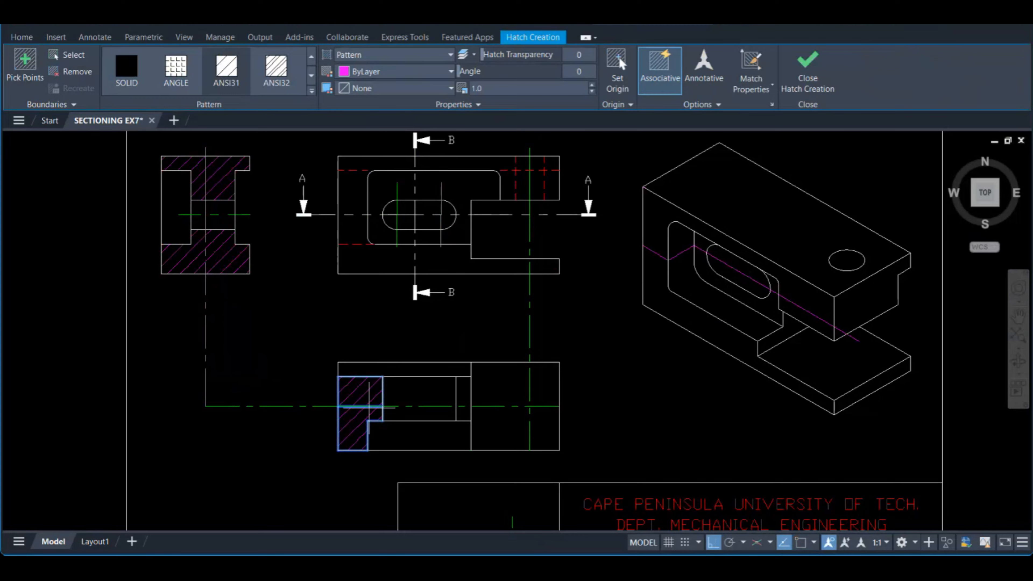
left_click(464, 401)
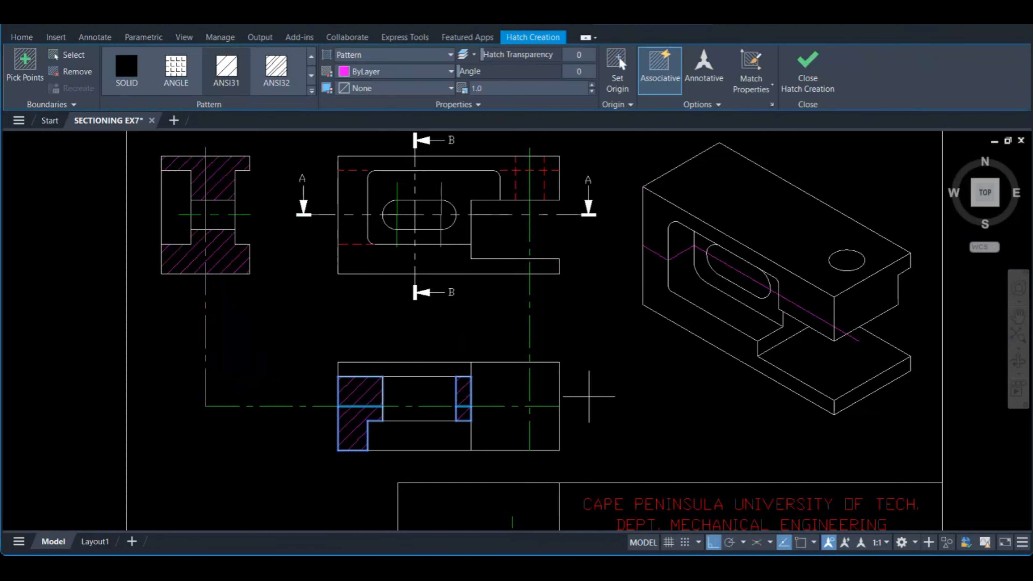
key("Return")
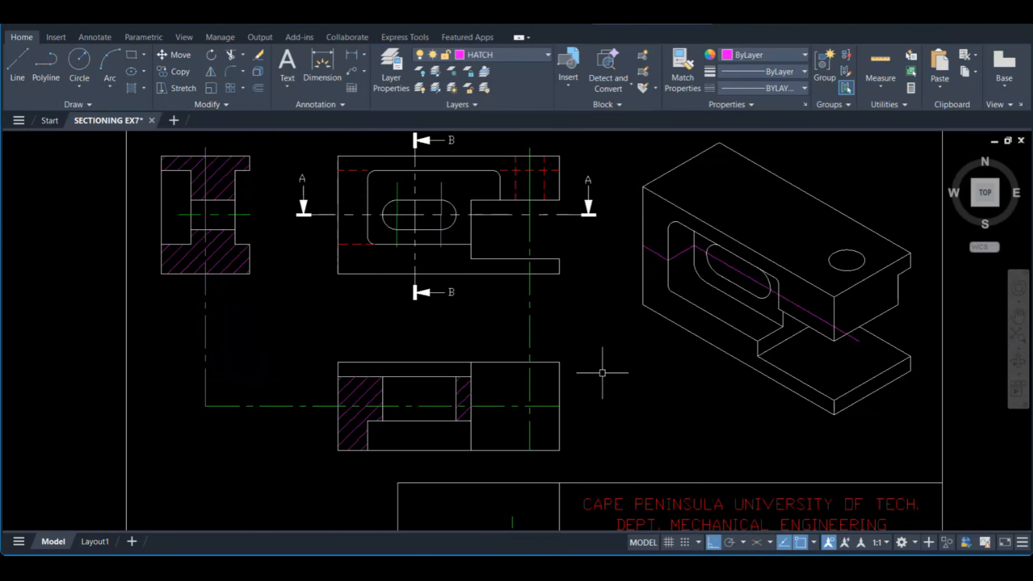
Select the magenta cutting-plane line segments in the isometric view
middle_click_drag(599, 370, 616, 411)
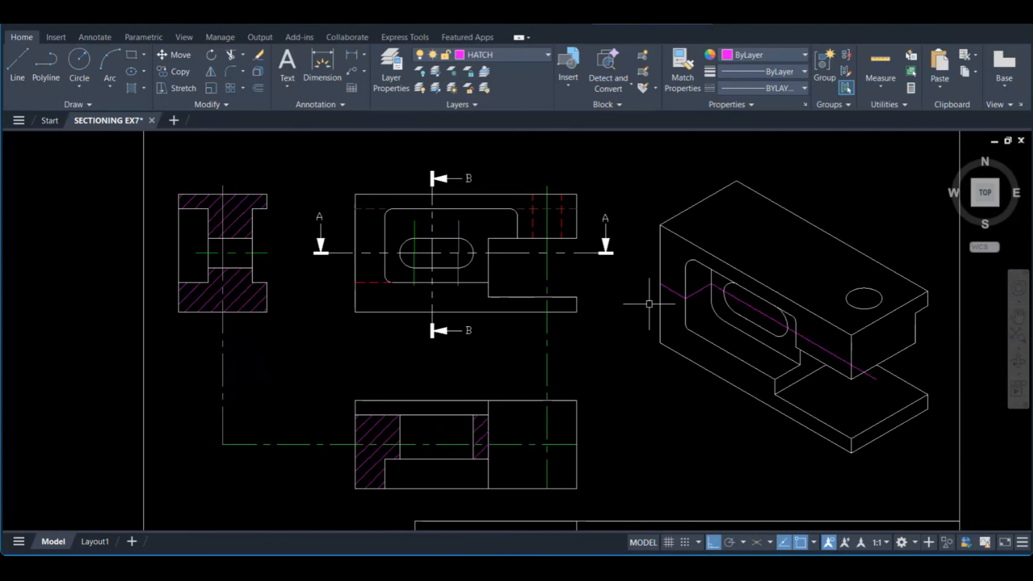
left_click(697, 292)
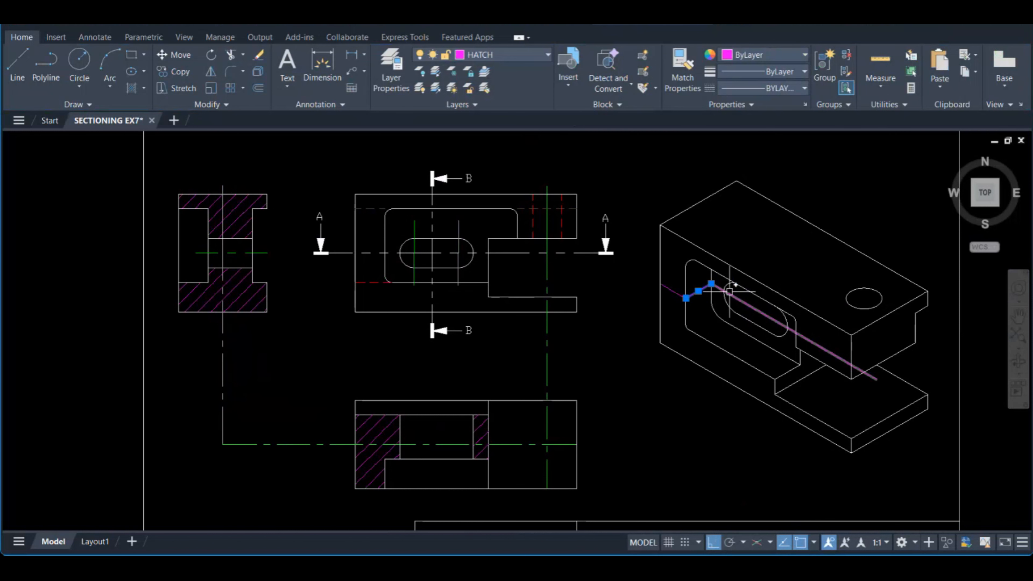